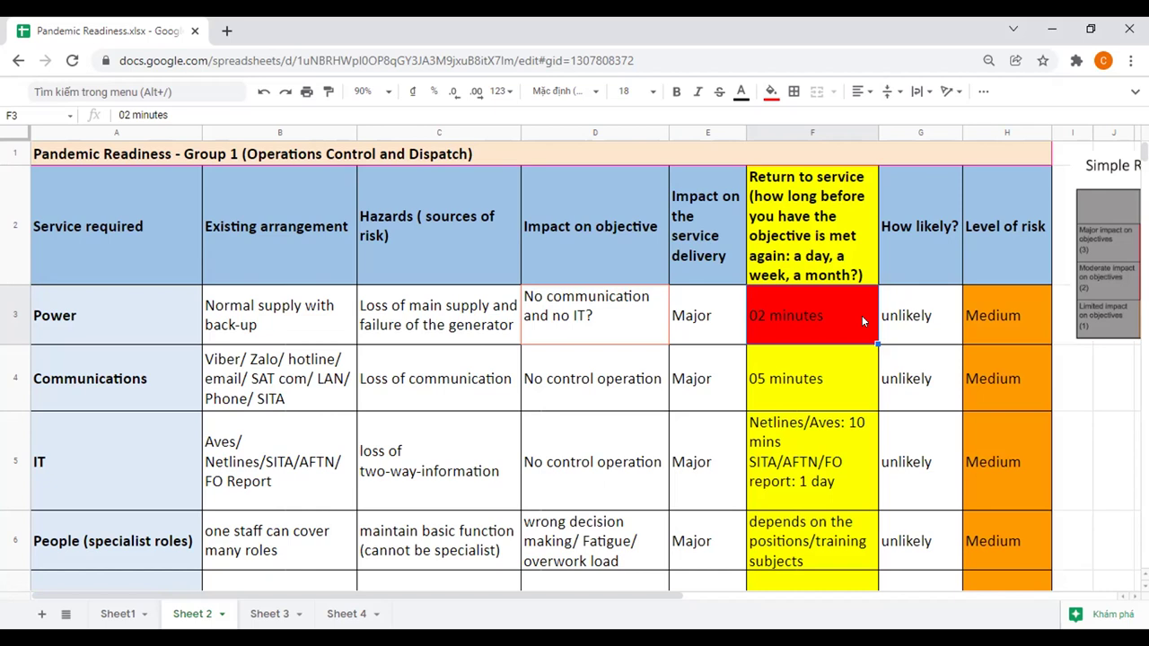
# Undo the red fill on the Power row's return-to-service cell F3 in the Group 1 table
pyautogui.click(769, 91)
pyautogui.hotkey('ctrl', 'z')
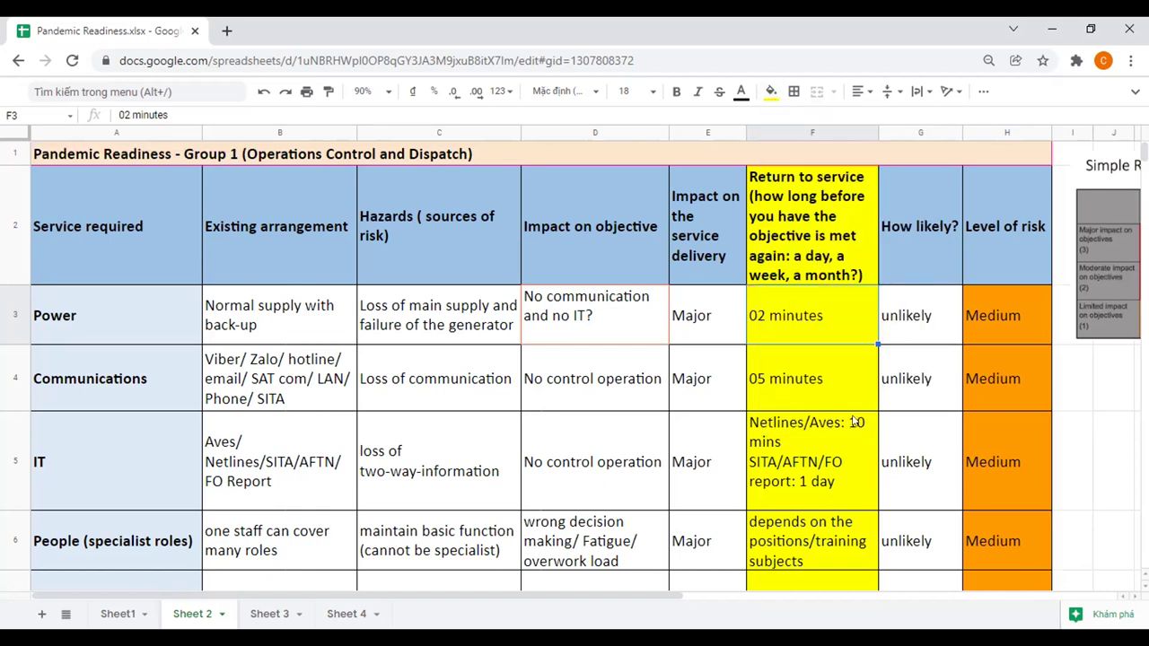
# Examine the return-to-service entries in column F of the Group 1 (Operations Control and Dispatch) table, from Power to Equipment/spares
pyautogui.click(828, 378)
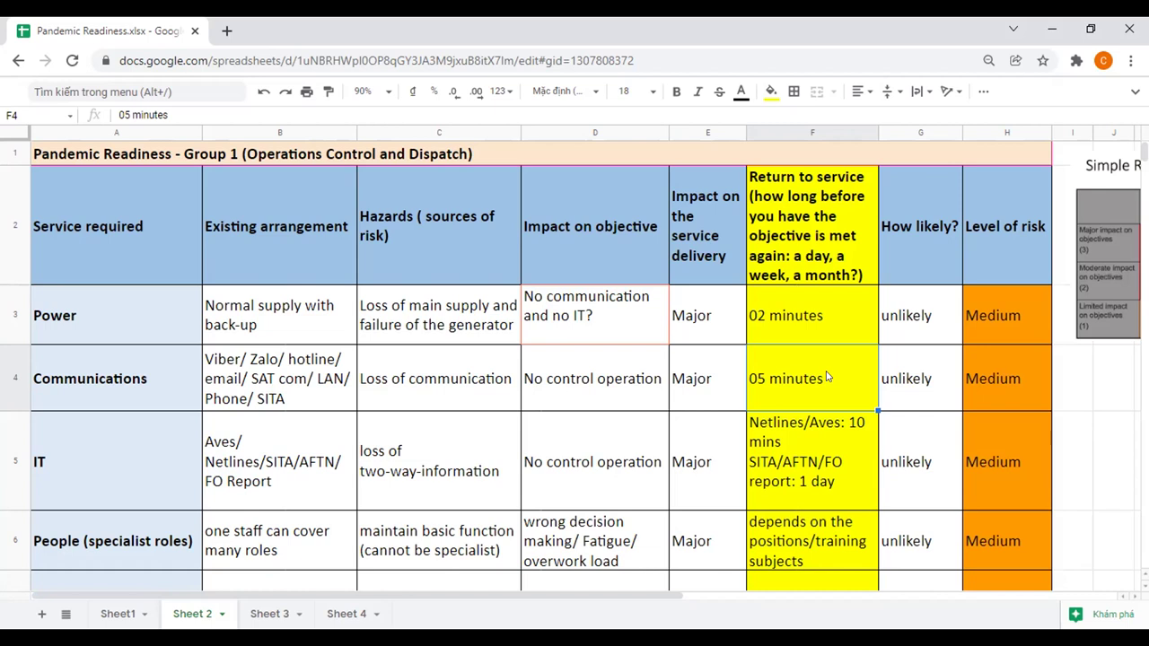
pyautogui.click(814, 302)
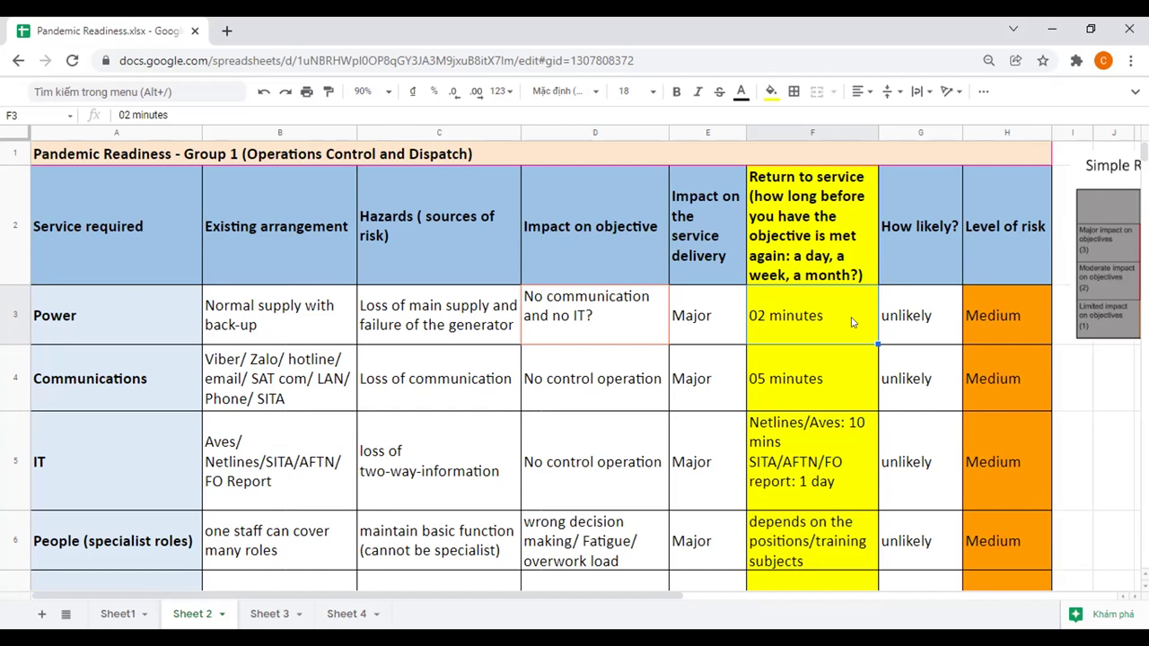
pyautogui.click(851, 391)
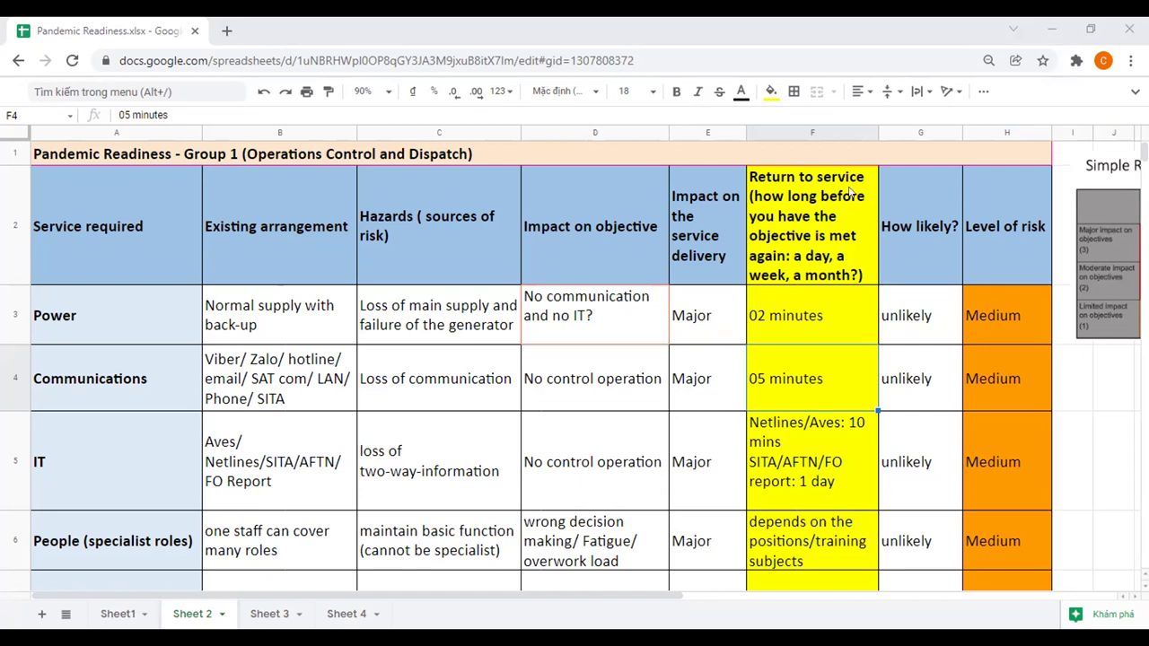
pyautogui.click(841, 379)
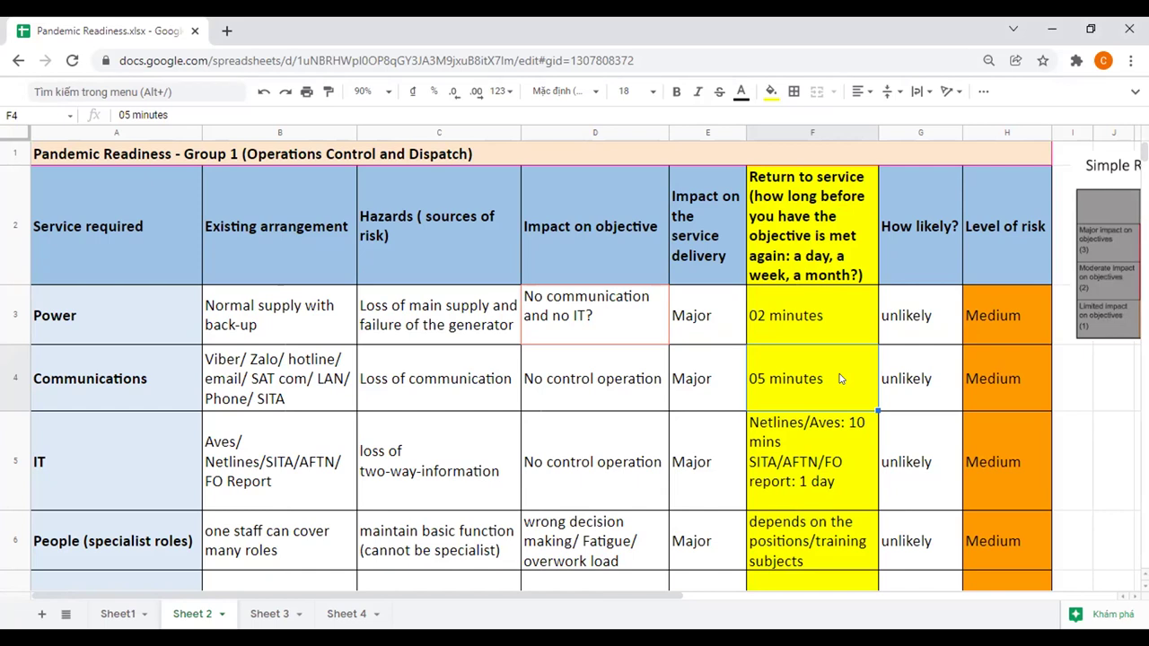
pyautogui.scroll(-2, 849, 386)
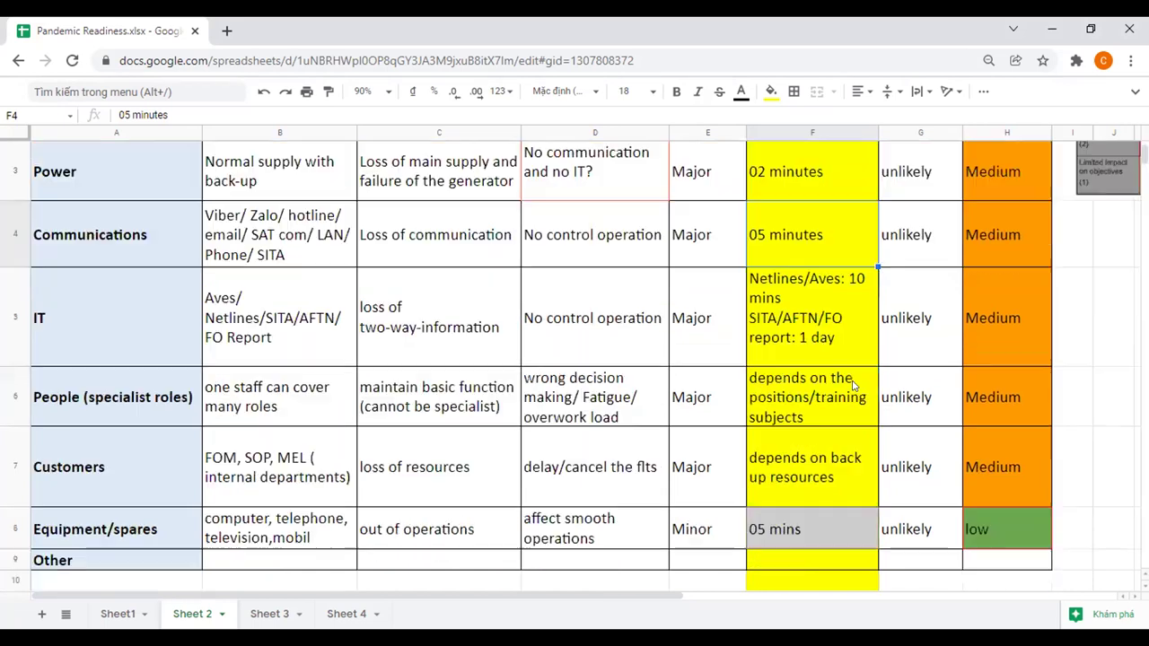
pyautogui.click(858, 348)
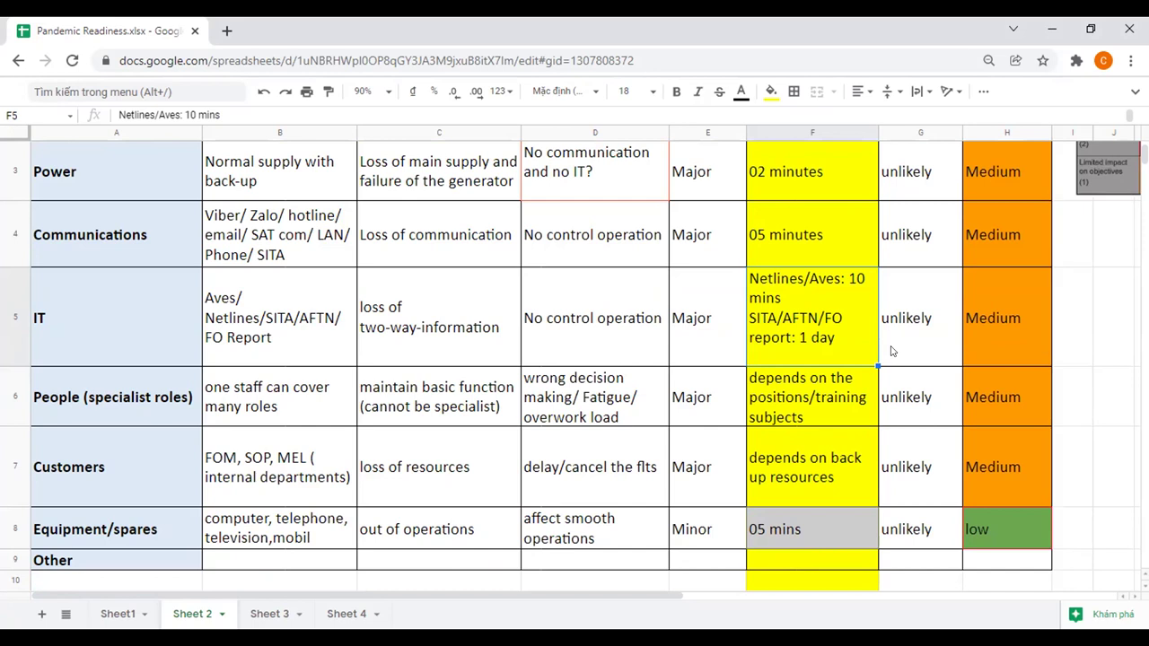
pyautogui.click(865, 401)
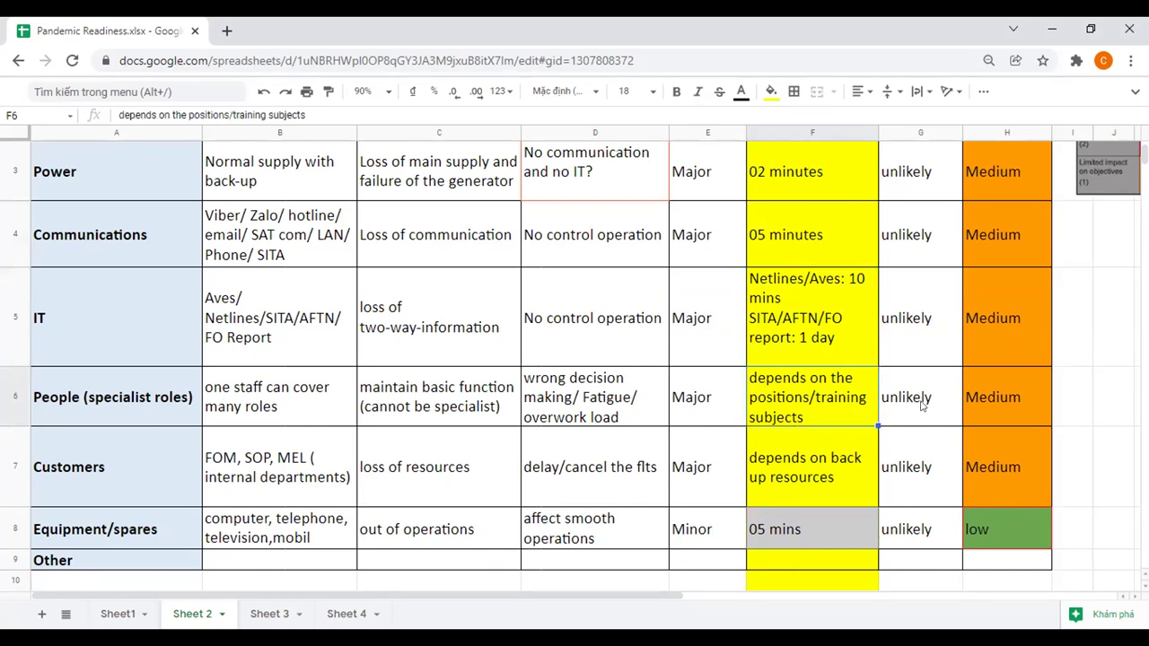
pyautogui.scroll(-1, 922, 406)
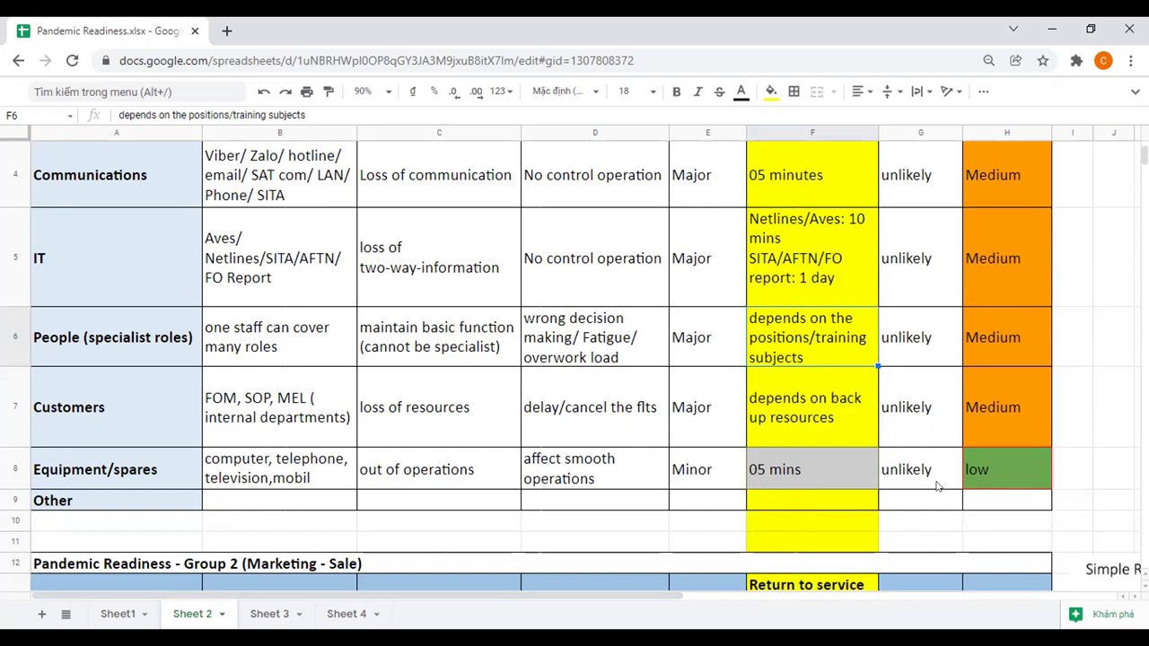
pyautogui.click(855, 476)
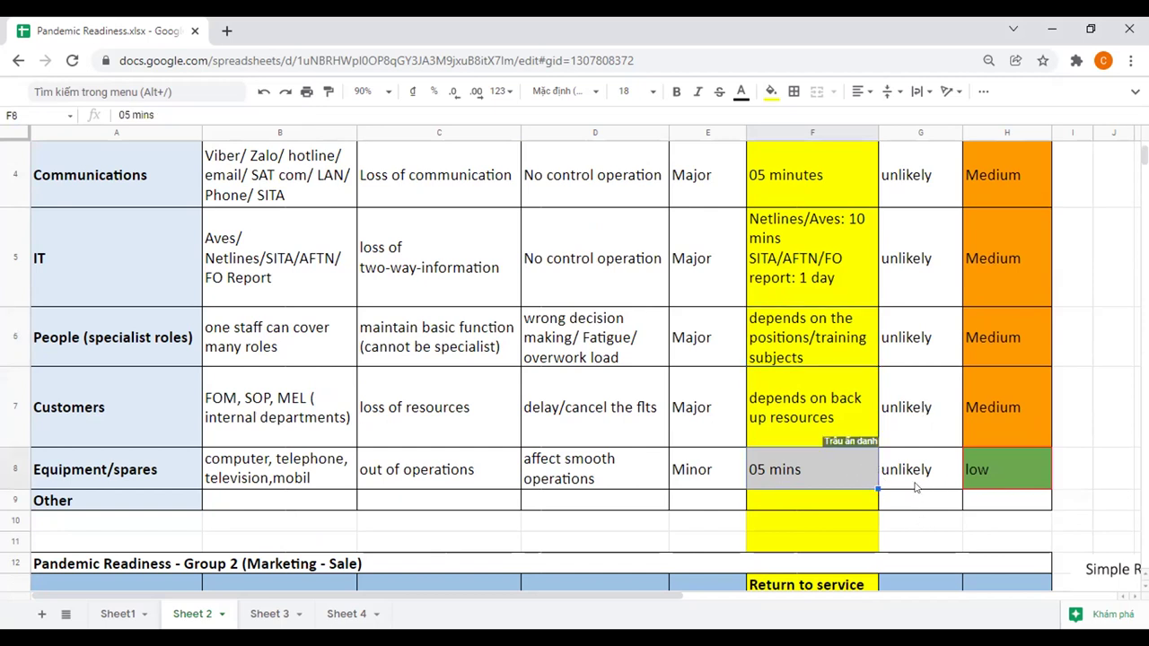
pyautogui.scroll(-2, 957, 507)
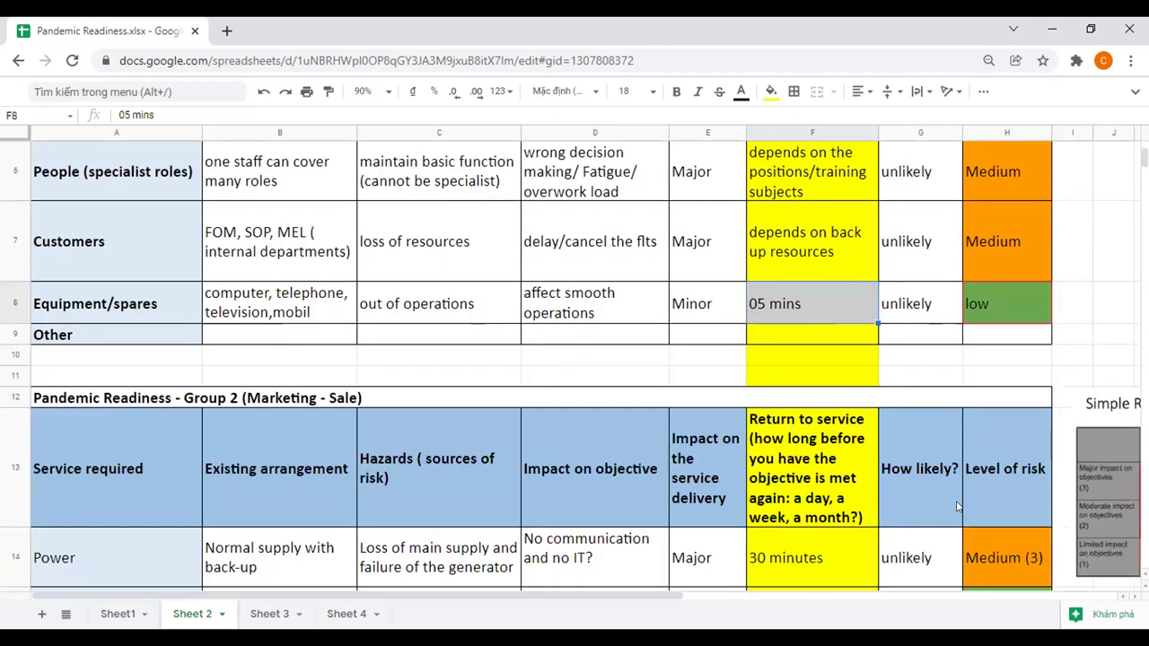
pyautogui.click(770, 92)
pyautogui.press('Escape')
pyautogui.press('Down')
pyautogui.press('Down')
pyautogui.press('Right')
pyautogui.click(863, 309)
pyautogui.click(989, 289)
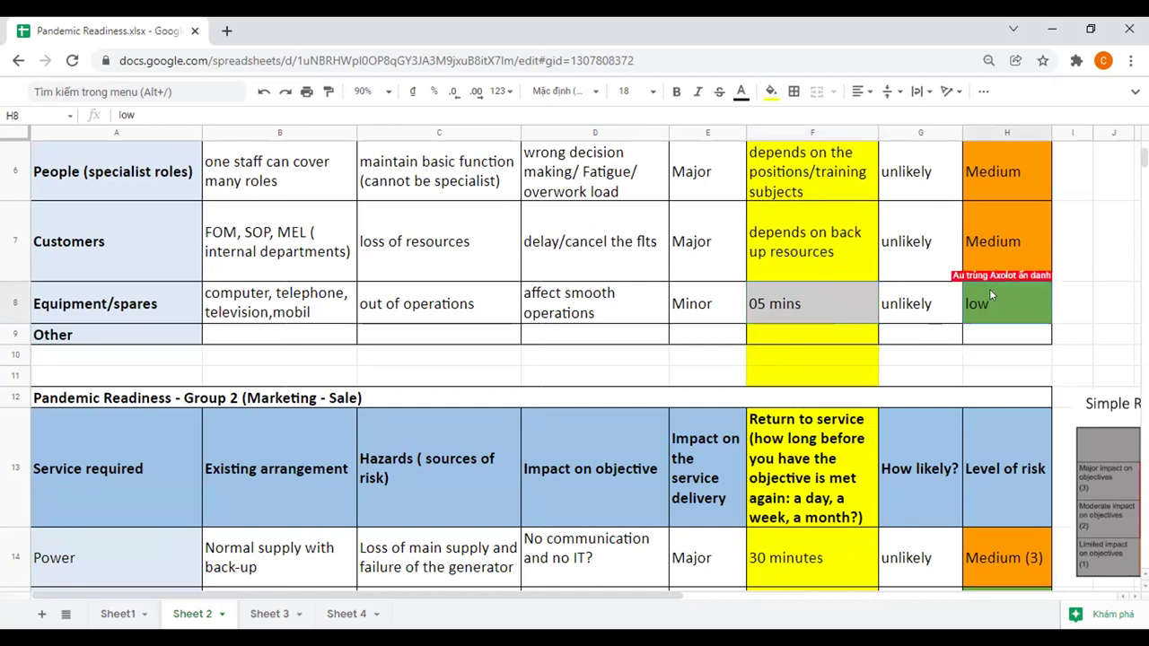
pyautogui.click(864, 334)
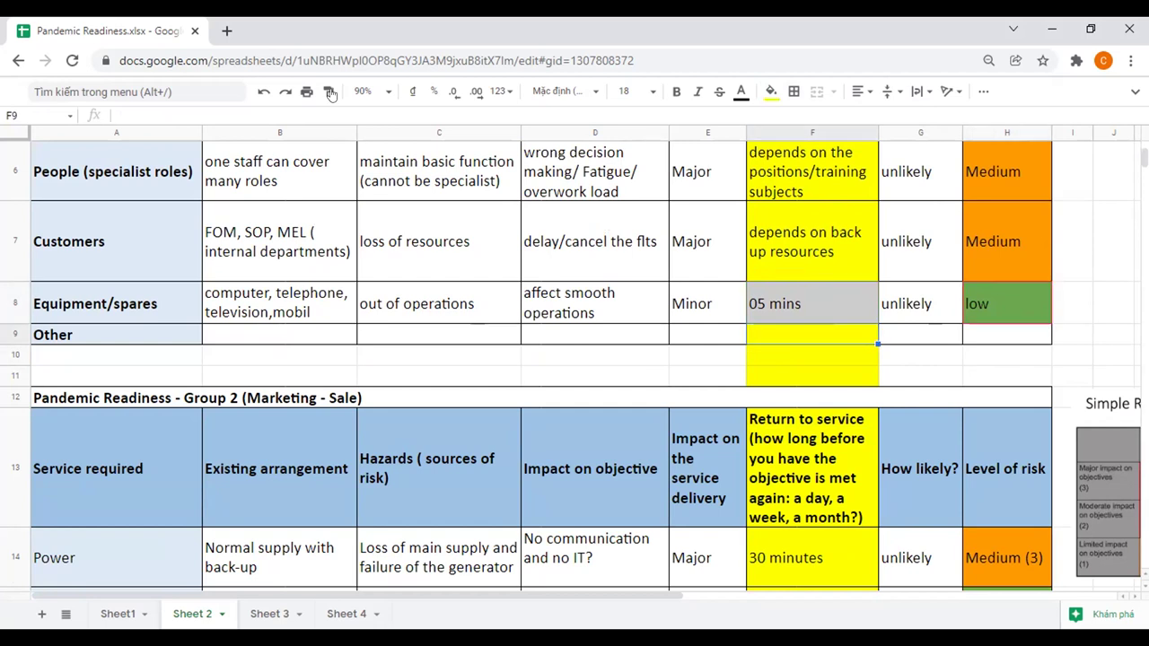
# Copy the blank unfilled cell H10 into F10 and F11 to clear the yellow fill between the Group 1 and Group 2 tables
pyautogui.click(969, 355)
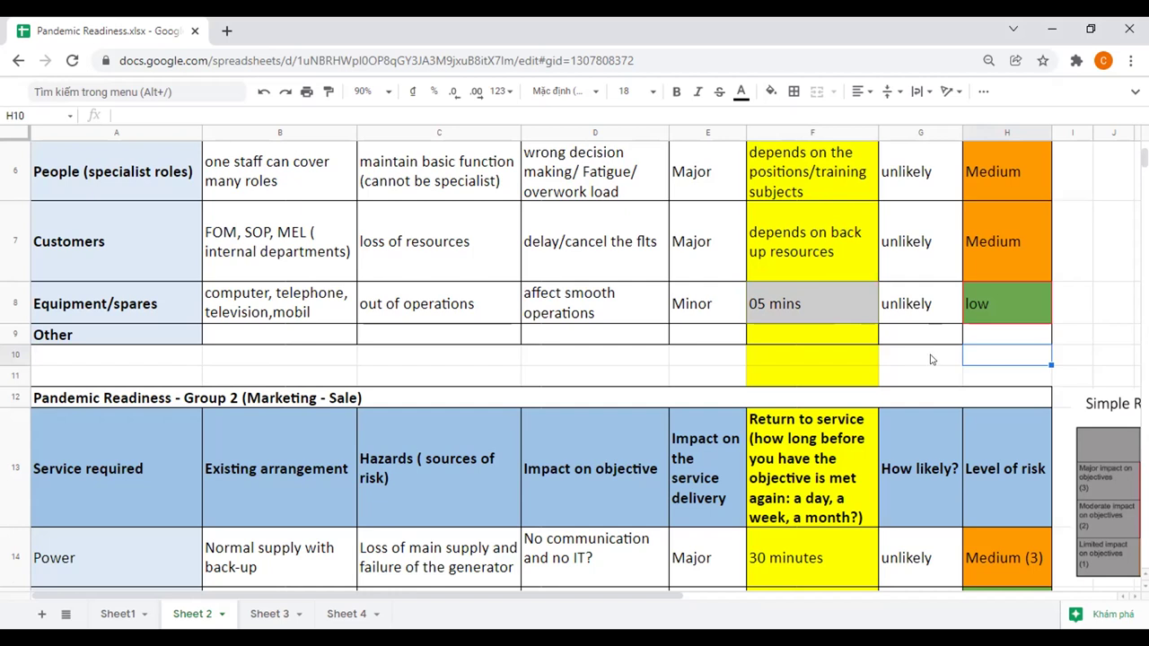
pyautogui.hotkey('ctrl', 'c')
pyautogui.click(863, 360)
pyautogui.hotkey('ctrl', 'v')
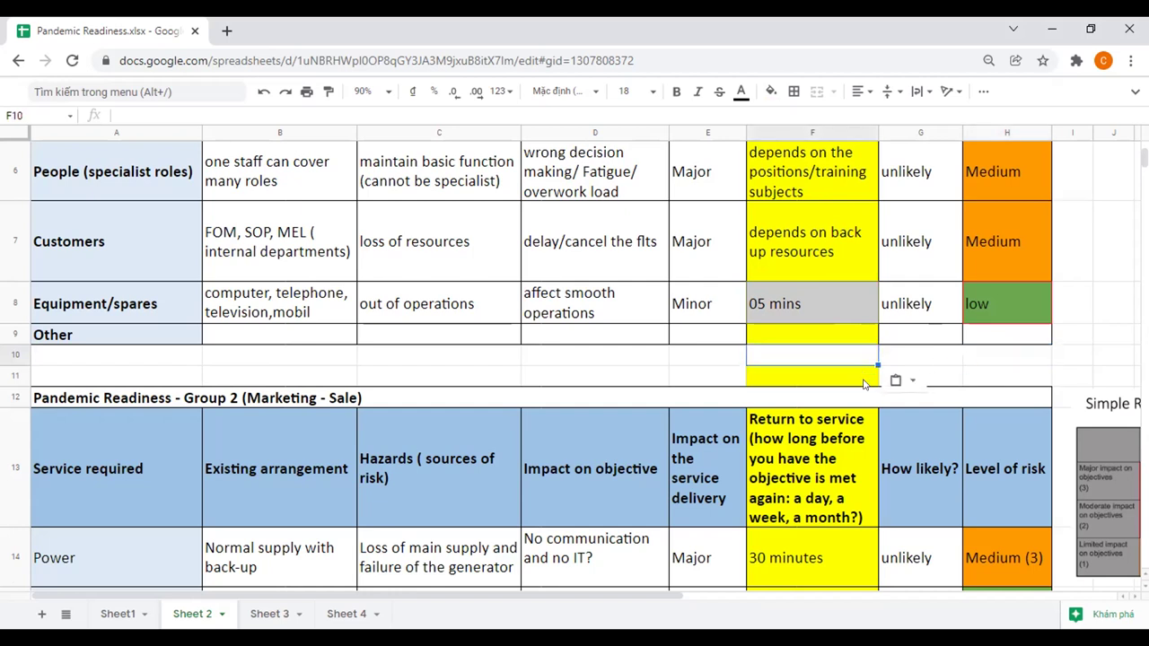
pyautogui.click(865, 376)
pyautogui.hotkey('ctrl', 'v')
pyautogui.click(944, 364)
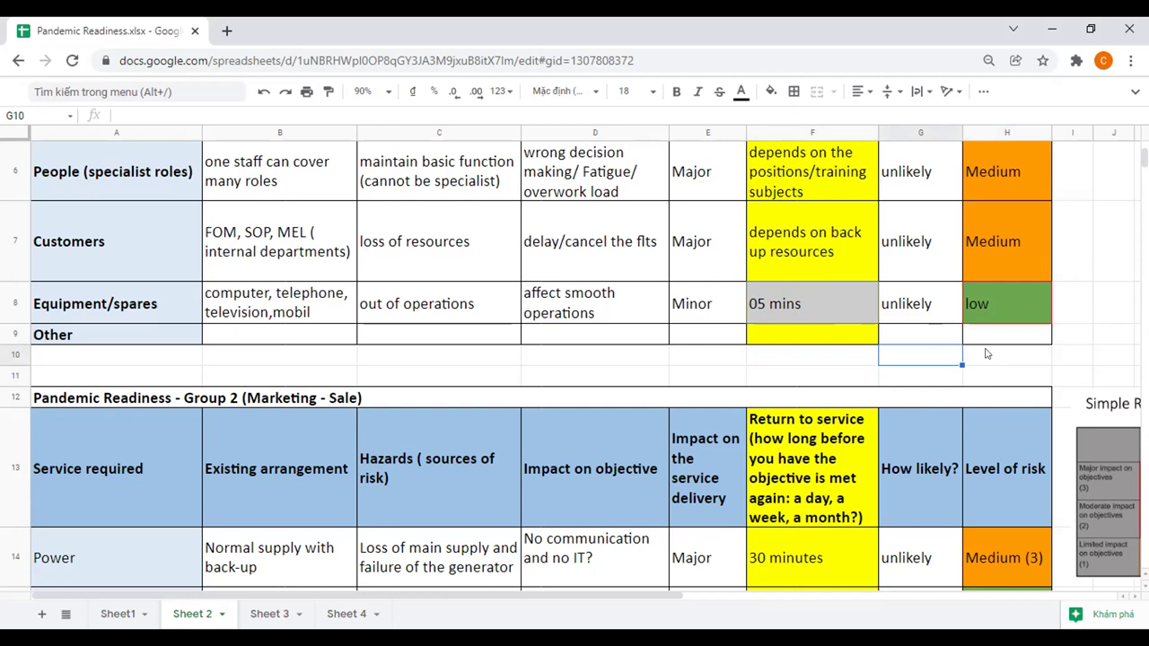
# Append "(customers cannot wait --> lose customer)" to the 30 minutes entry in the Group 2 Power row, cell F14
pyautogui.scroll(-1, 918, 364)
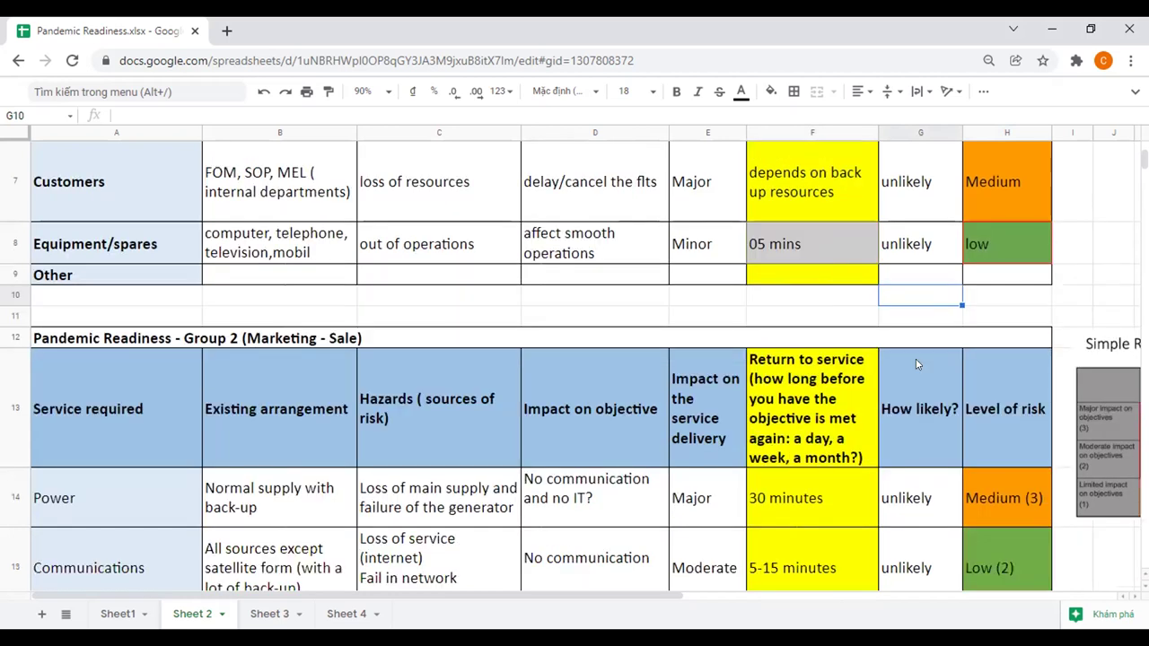
pyautogui.scroll(-1, 918, 363)
pyautogui.scroll(-1, 957, 373)
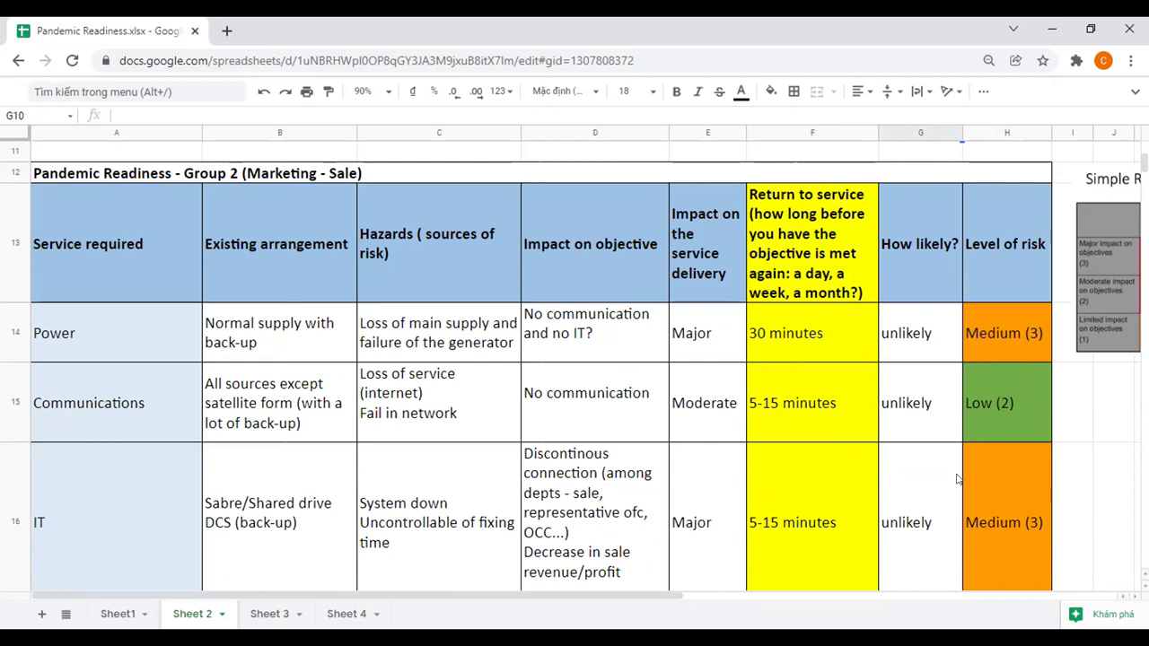
pyautogui.click(820, 337)
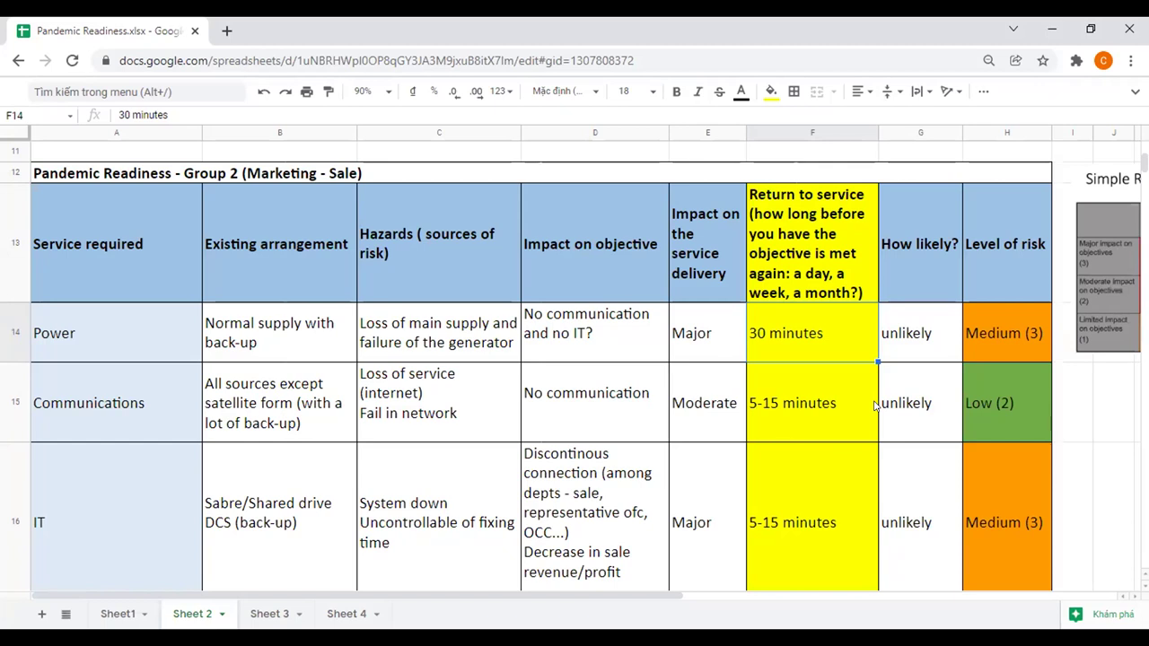
pyautogui.doubleClick(841, 345)
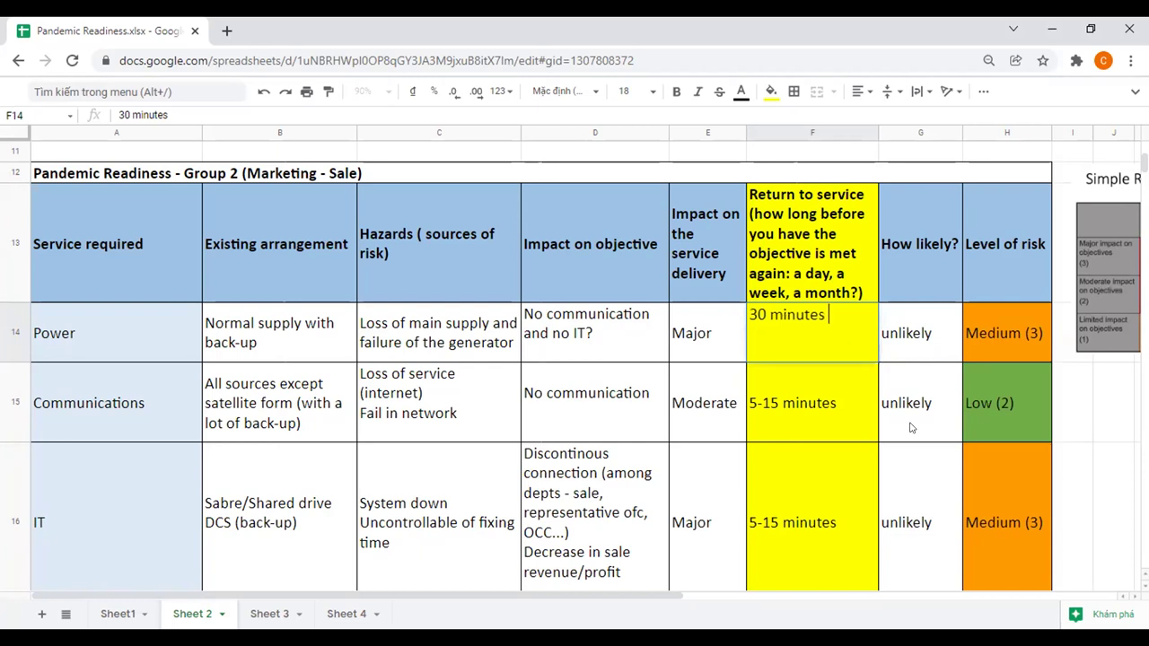
pyautogui.write('(customer')
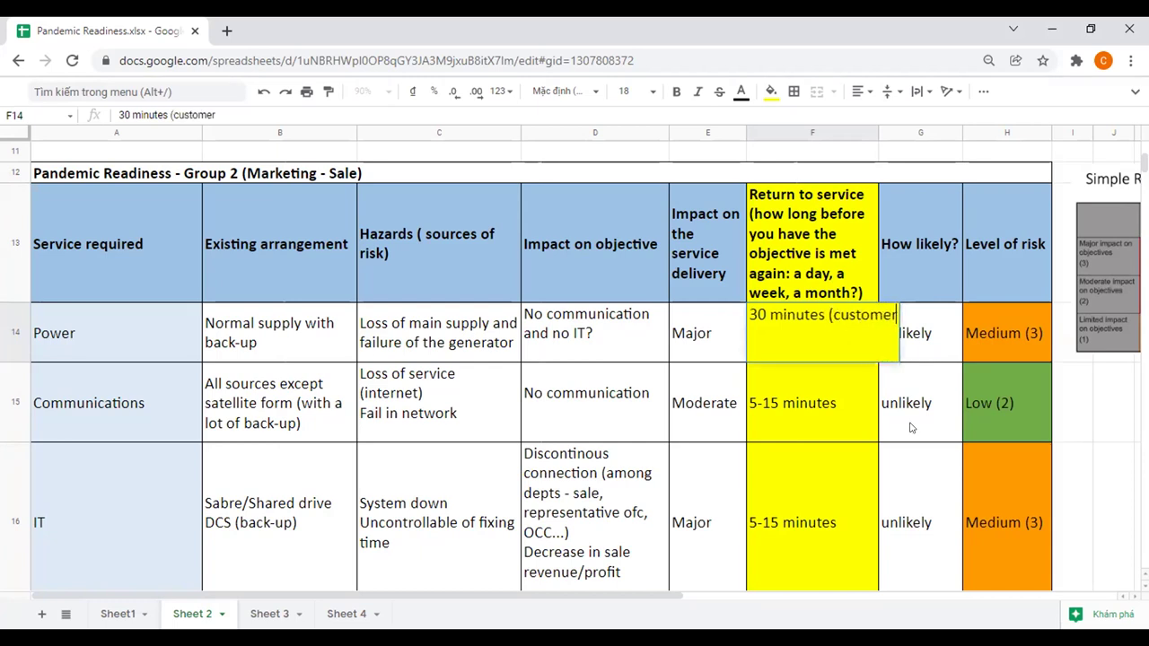
pyautogui.write('s cann')
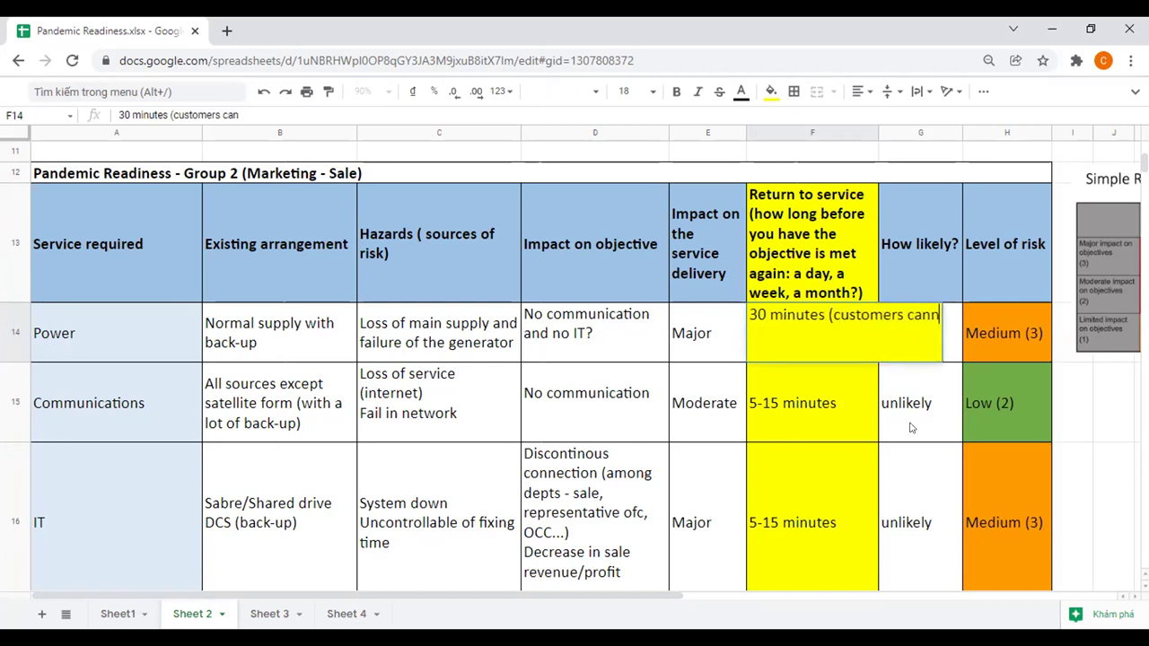
pyautogui.write('ot wait')
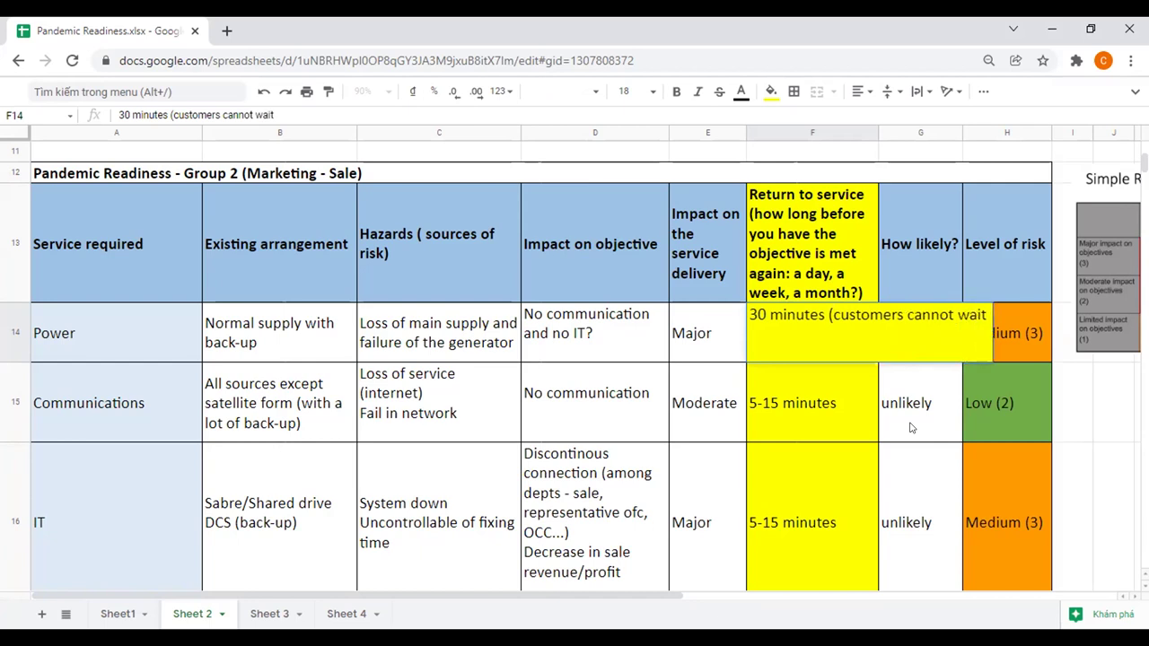
pyautogui.write(' --> lose')
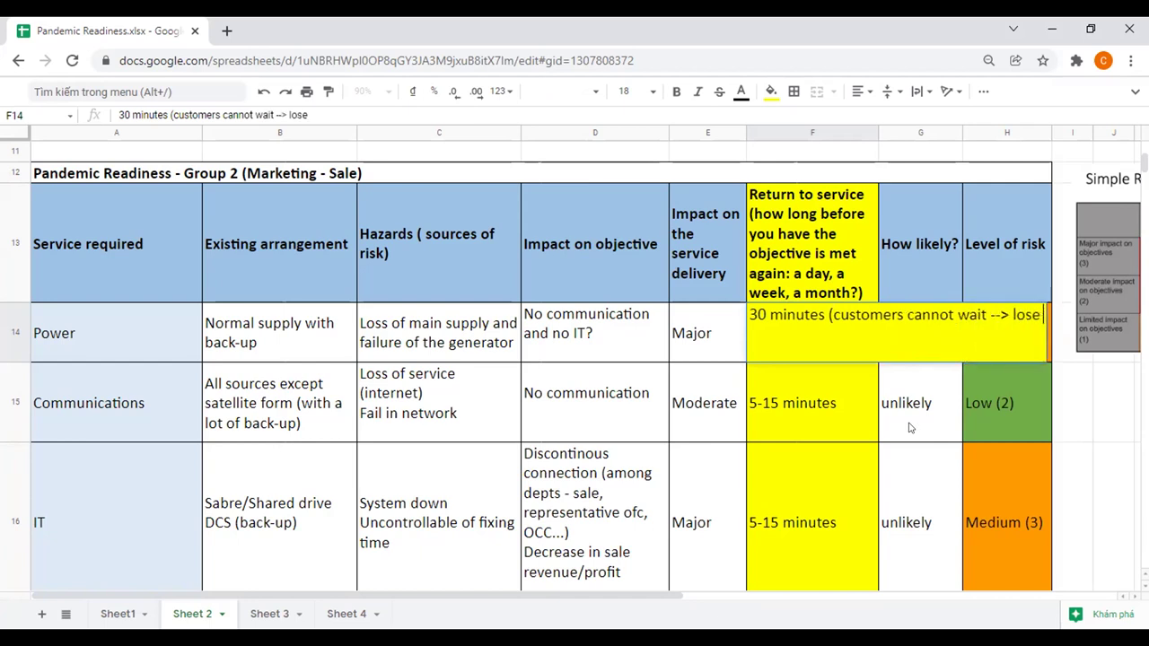
pyautogui.write(' customer')
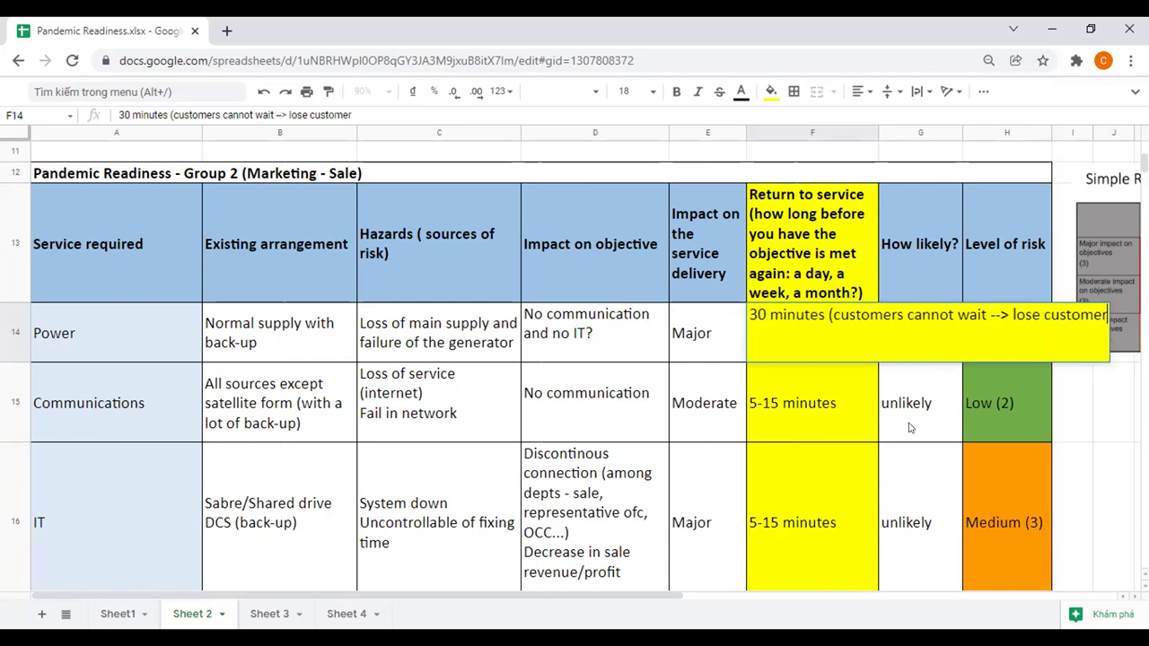
pyautogui.write(')')
pyautogui.press('Return')
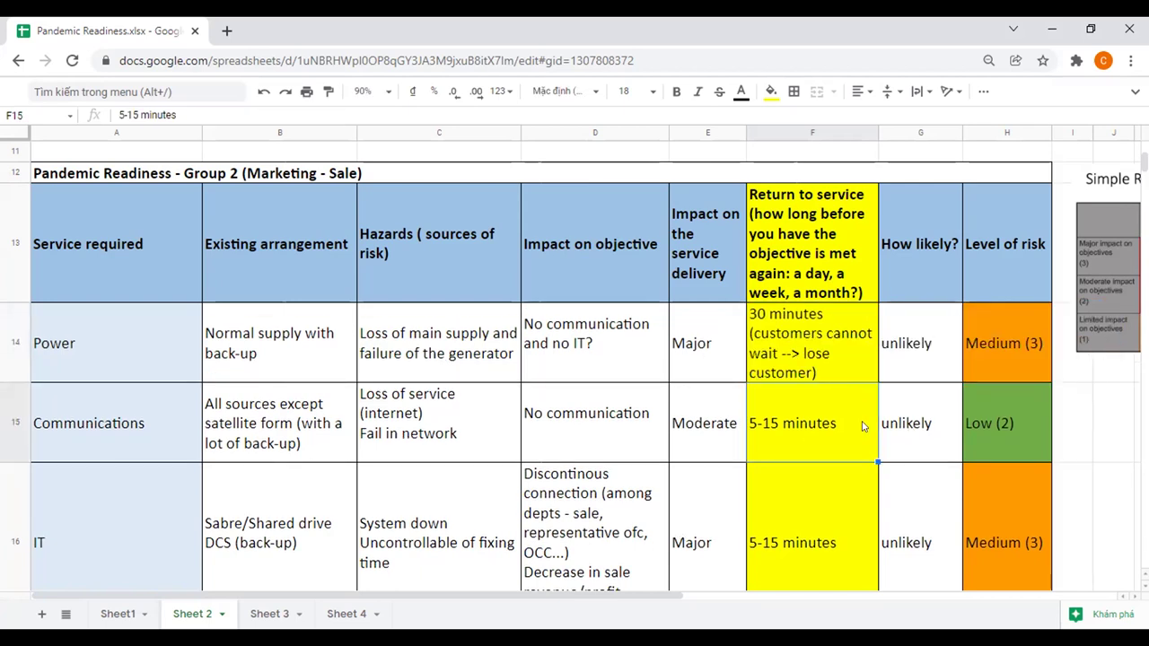
# Examine the return-to-service entries of the Group 2 (Marketing - Sale) table from Communications down to Training
pyautogui.scroll(-1, 876, 425)
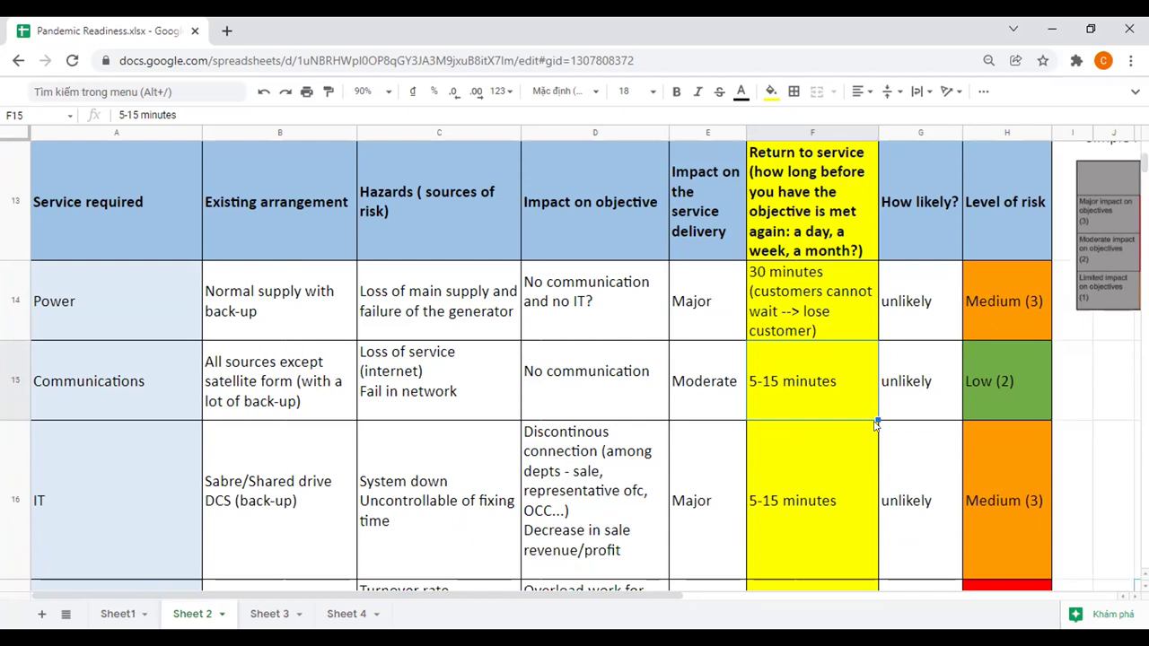
pyautogui.scroll(1, 876, 426)
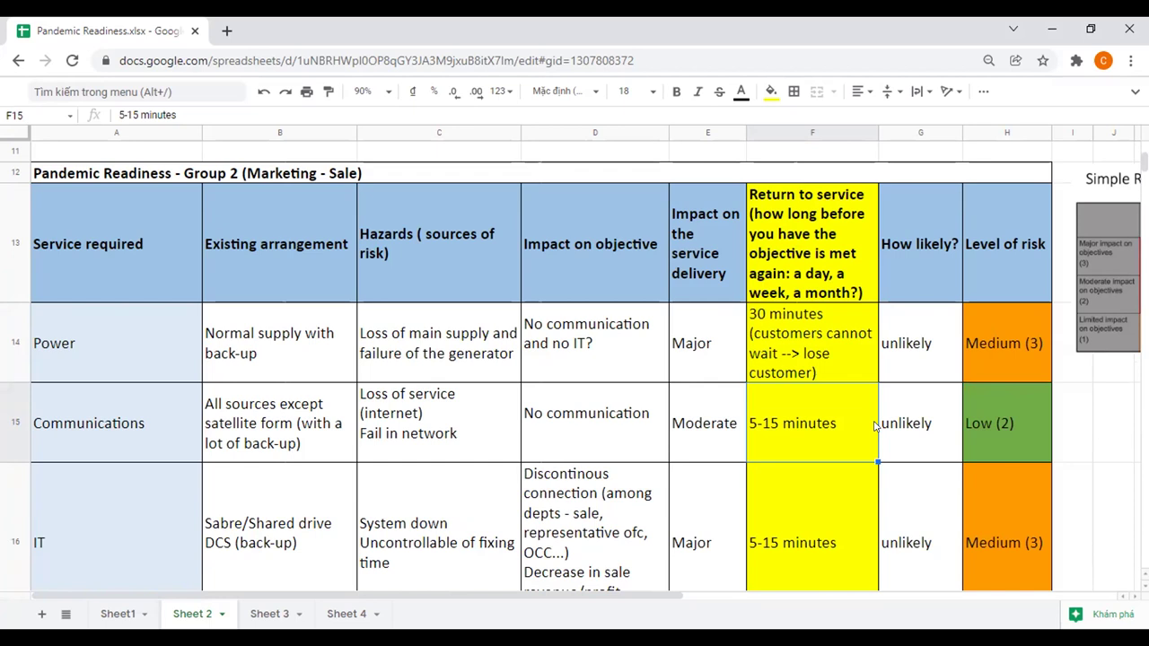
pyautogui.scroll(-1, 876, 425)
pyautogui.scroll(-1, 876, 425)
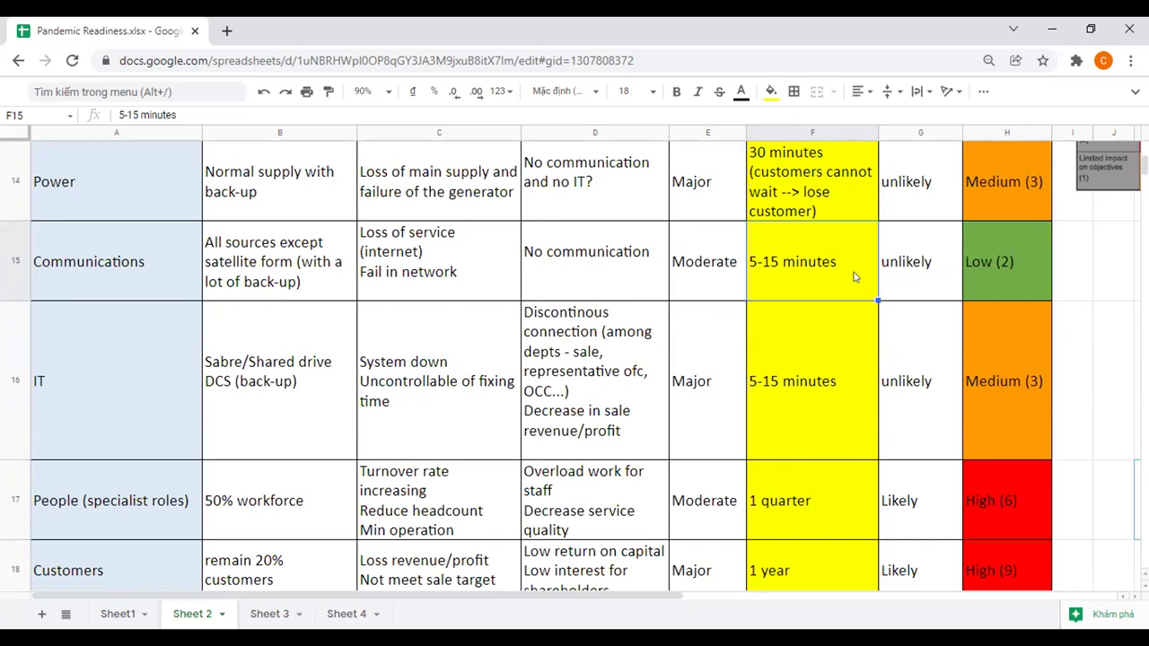
pyautogui.click(857, 368)
pyautogui.scroll(-1, 854, 372)
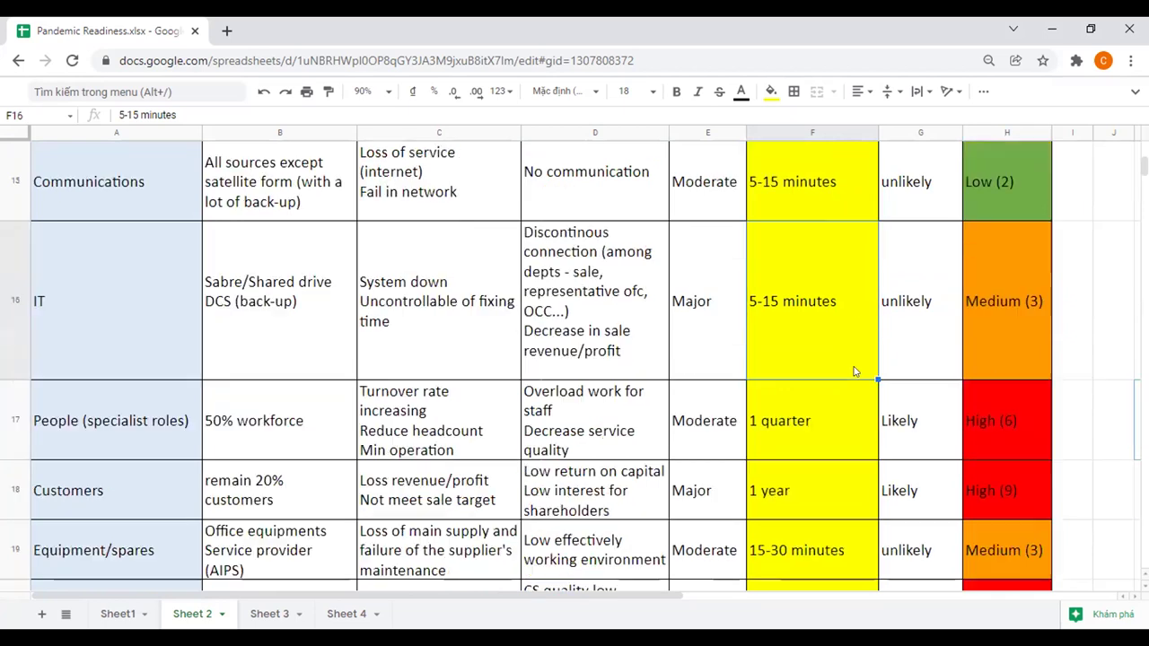
pyautogui.scroll(-1, 855, 372)
pyautogui.click(851, 360)
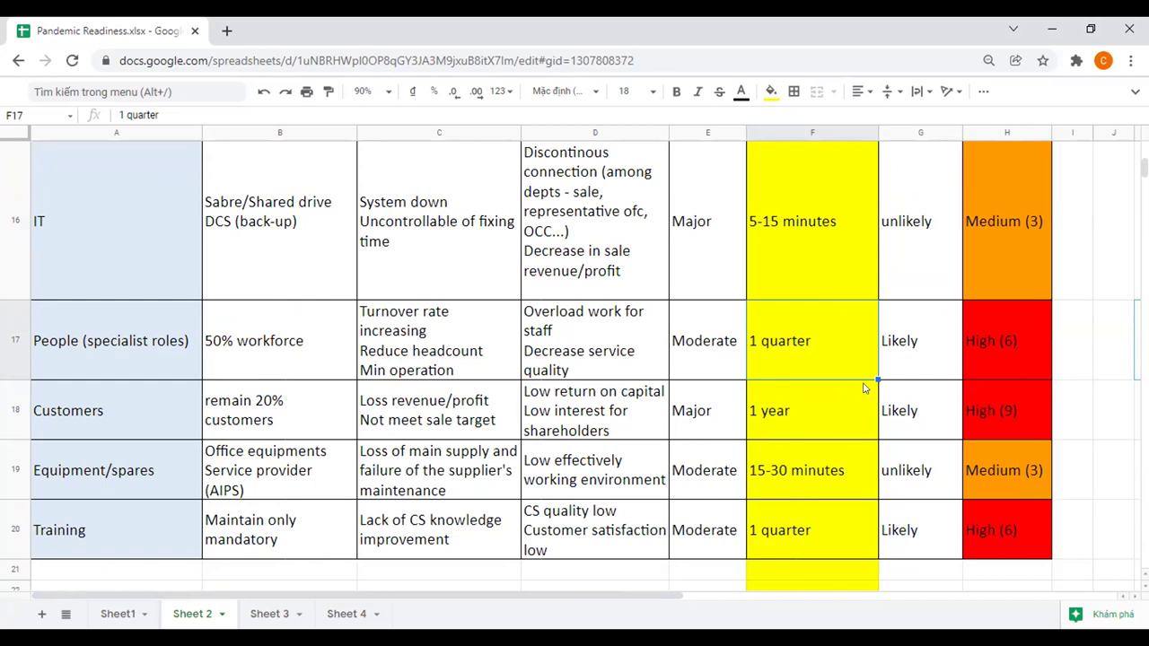
# Extend the Group 3 table title in row 24 to read "Pandemic Readiness - Group 3 (Helpdesk - customer and internal)"
pyautogui.scroll(-5, 865, 388)
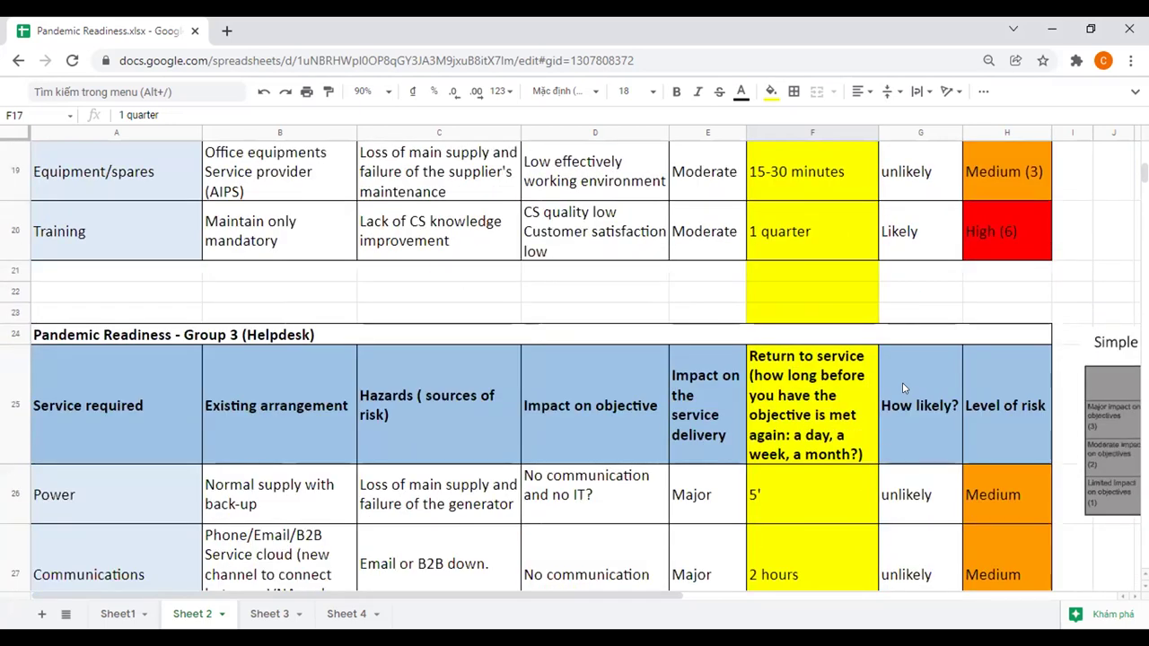
pyautogui.scroll(-2, 950, 391)
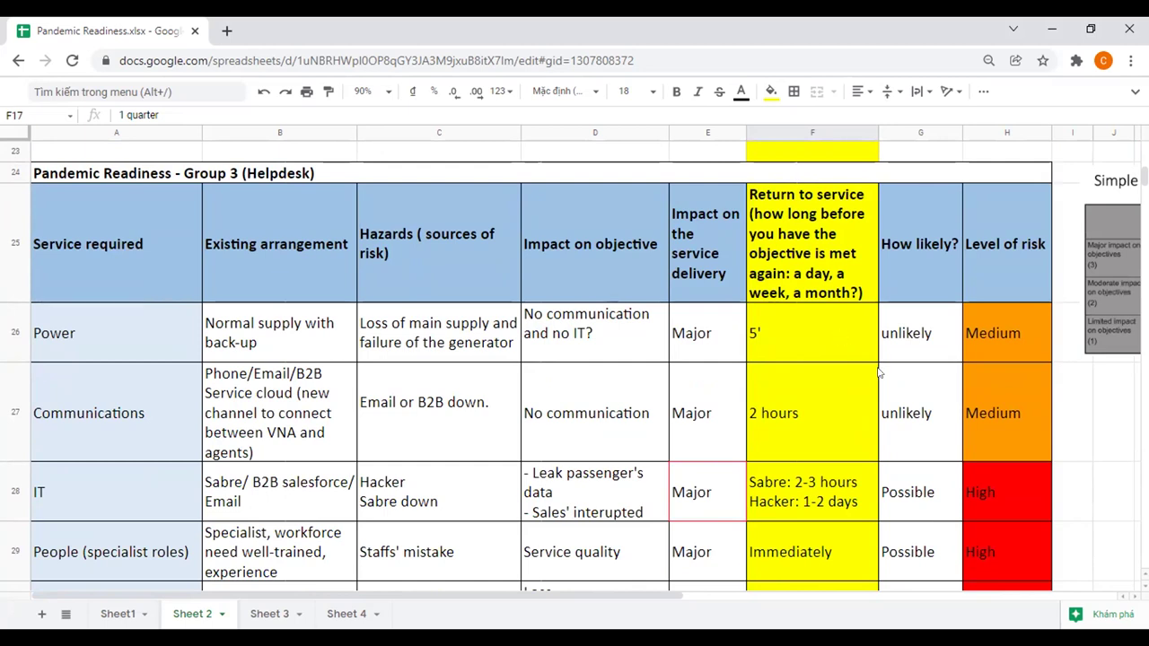
pyautogui.click(775, 296)
pyautogui.click(855, 350)
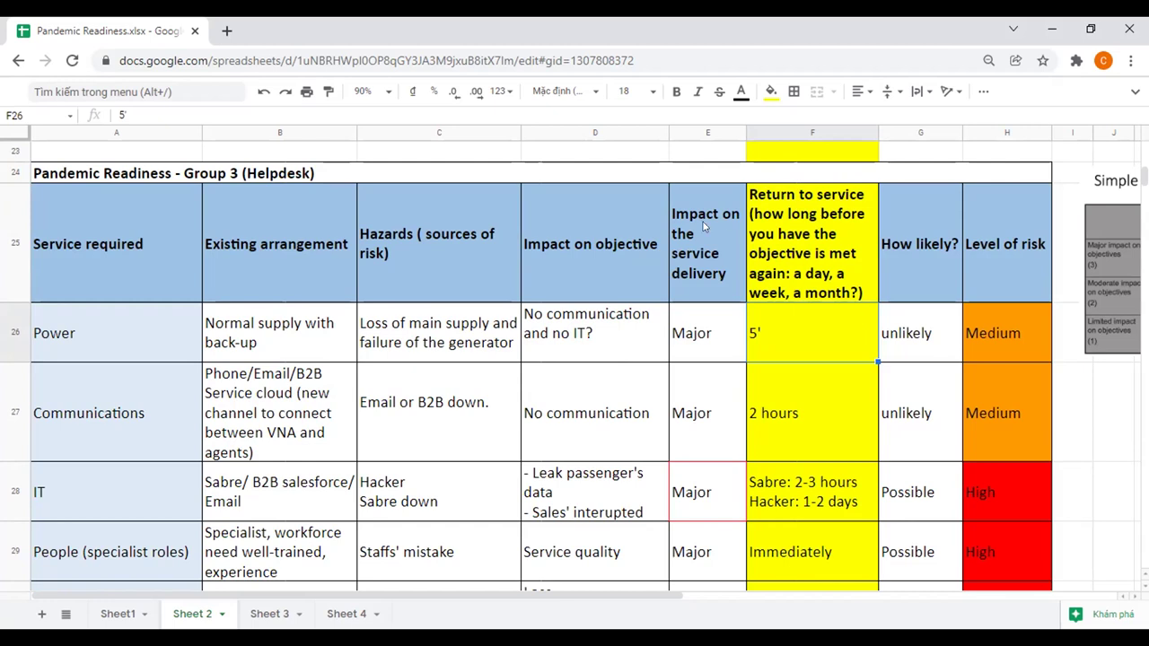
pyautogui.tripleClick(315, 173)
pyautogui.click(328, 173)
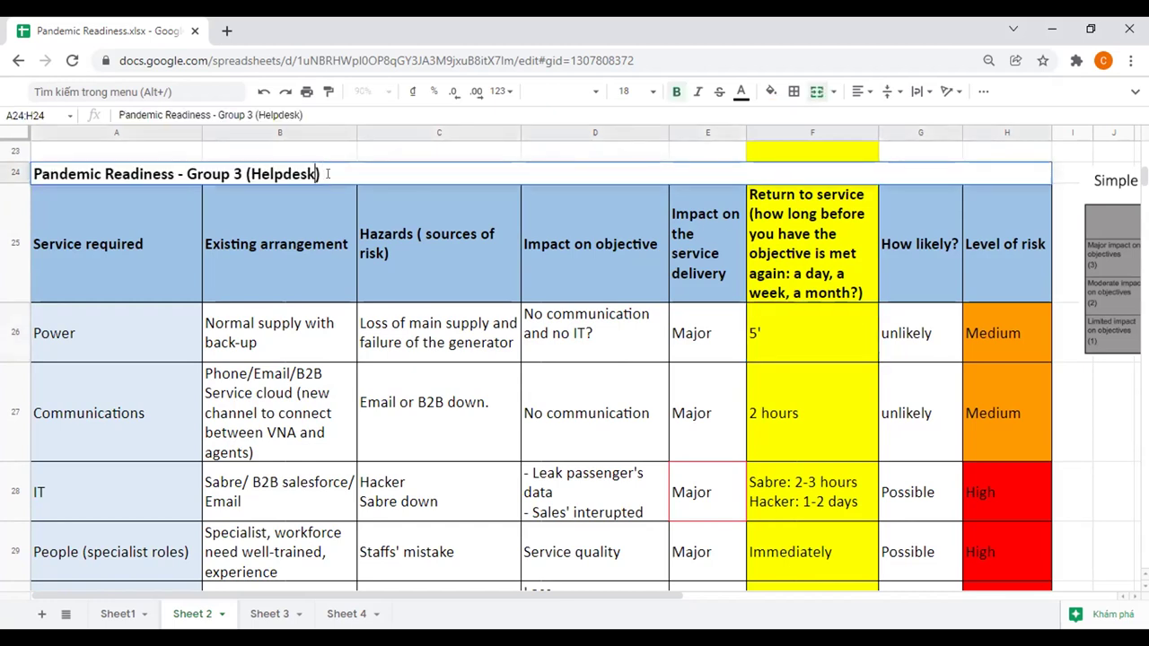
pyautogui.write('- cus')
pyautogui.write('tomer and ')
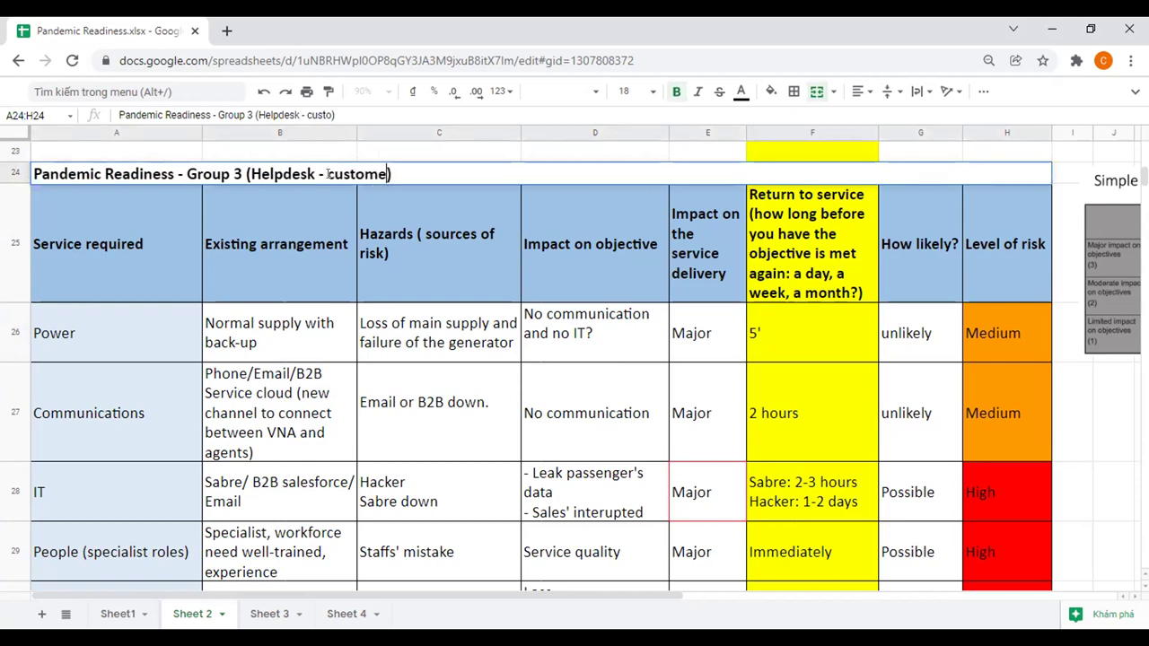
pyautogui.write('internal')
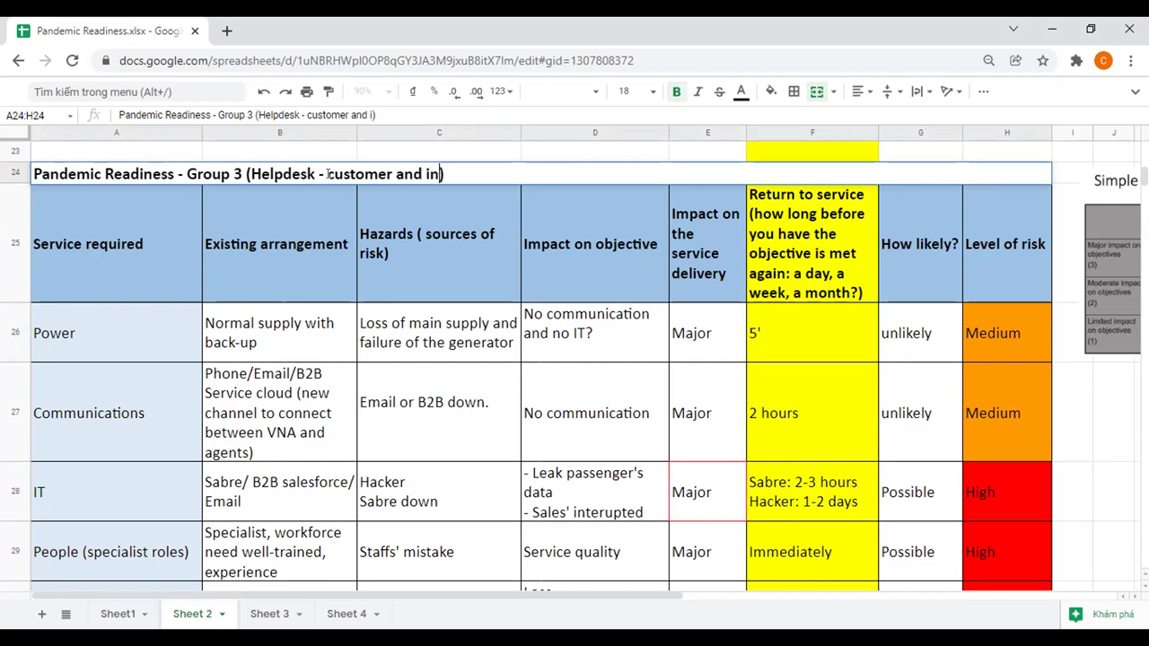
pyautogui.press('Return')
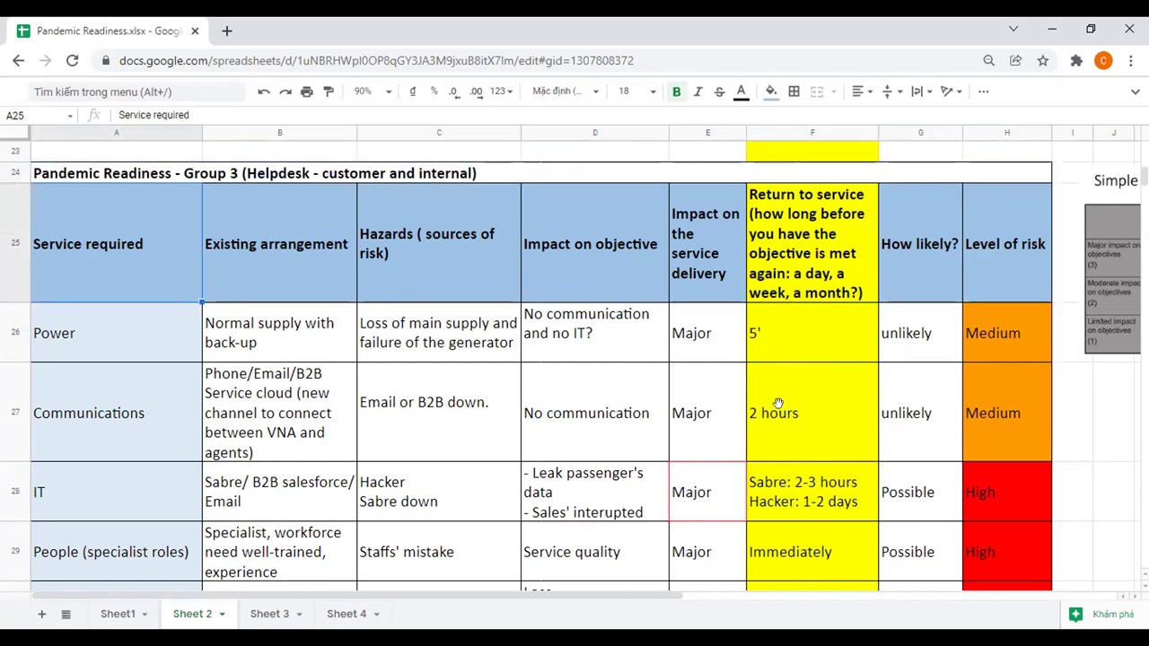
# Append "(back-up plan)" to the return-to-service entry in the Group 3 Power row, cell F26
pyautogui.click(815, 354)
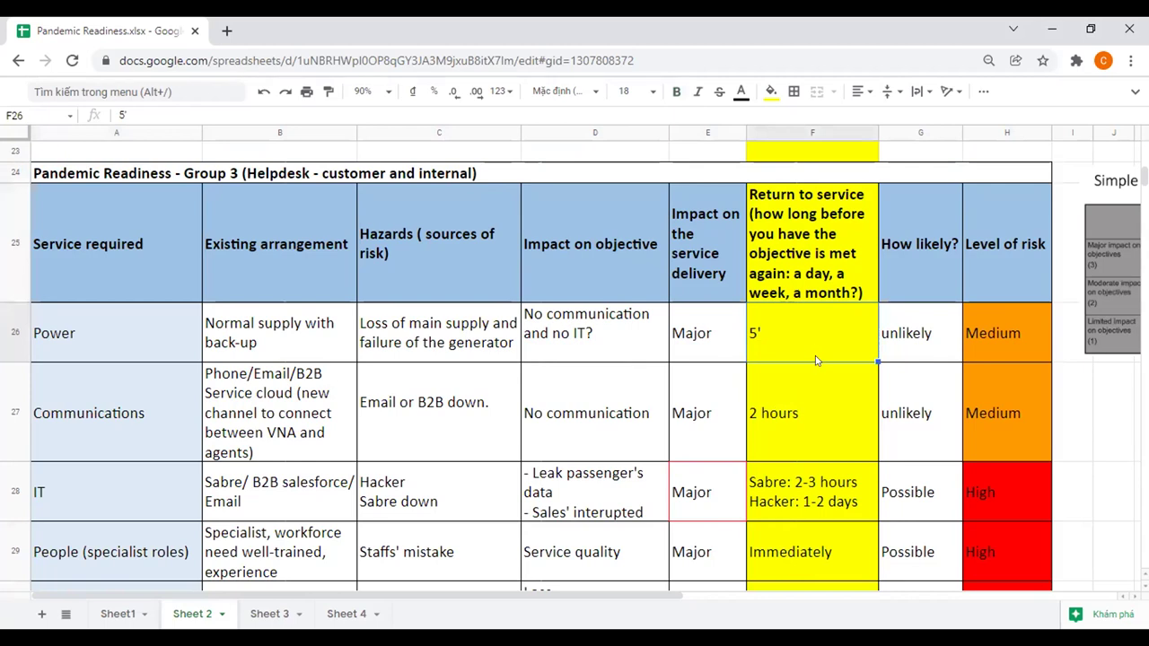
pyautogui.doubleClick(824, 347)
pyautogui.write('(')
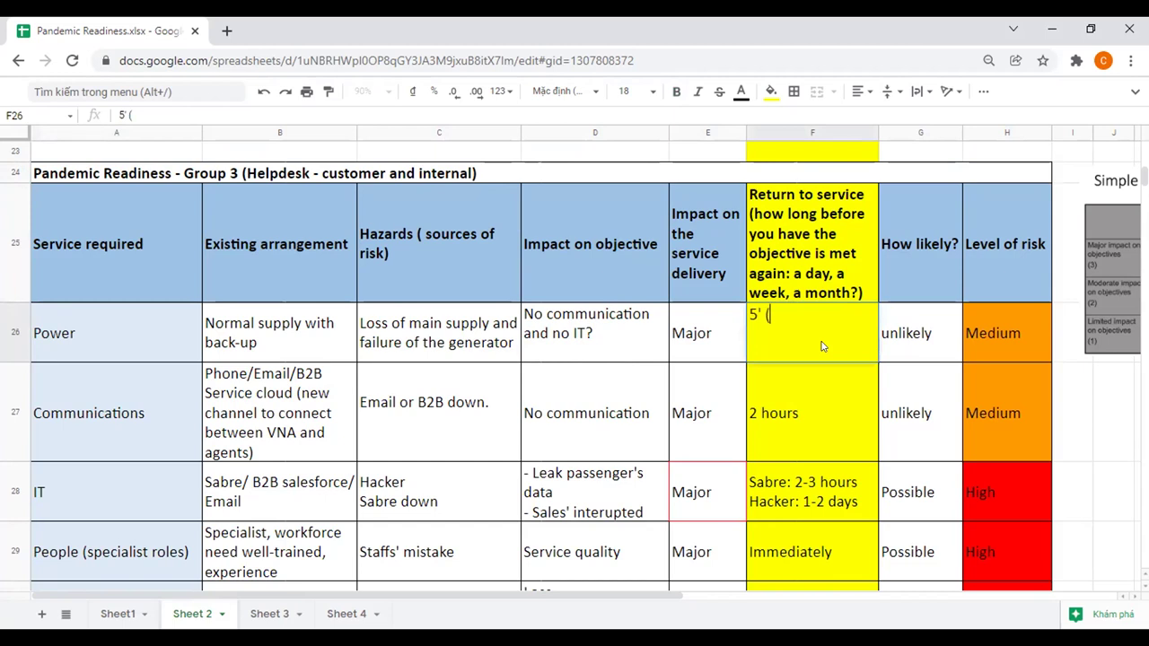
pyautogui.write('back')
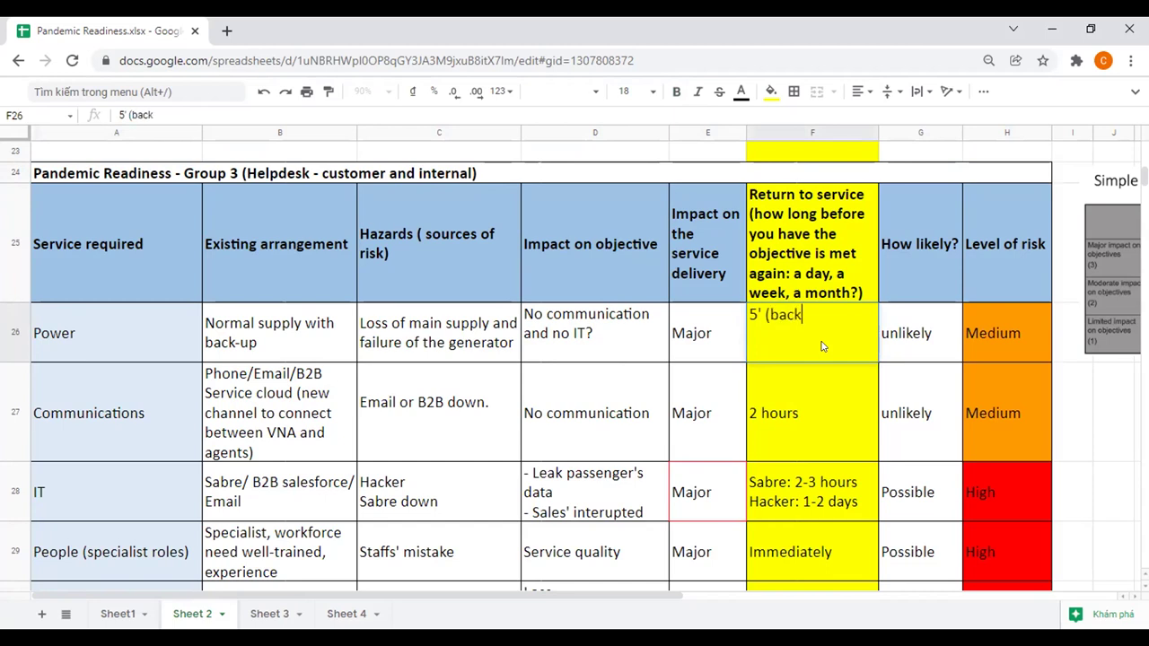
pyautogui.write('-up plan)')
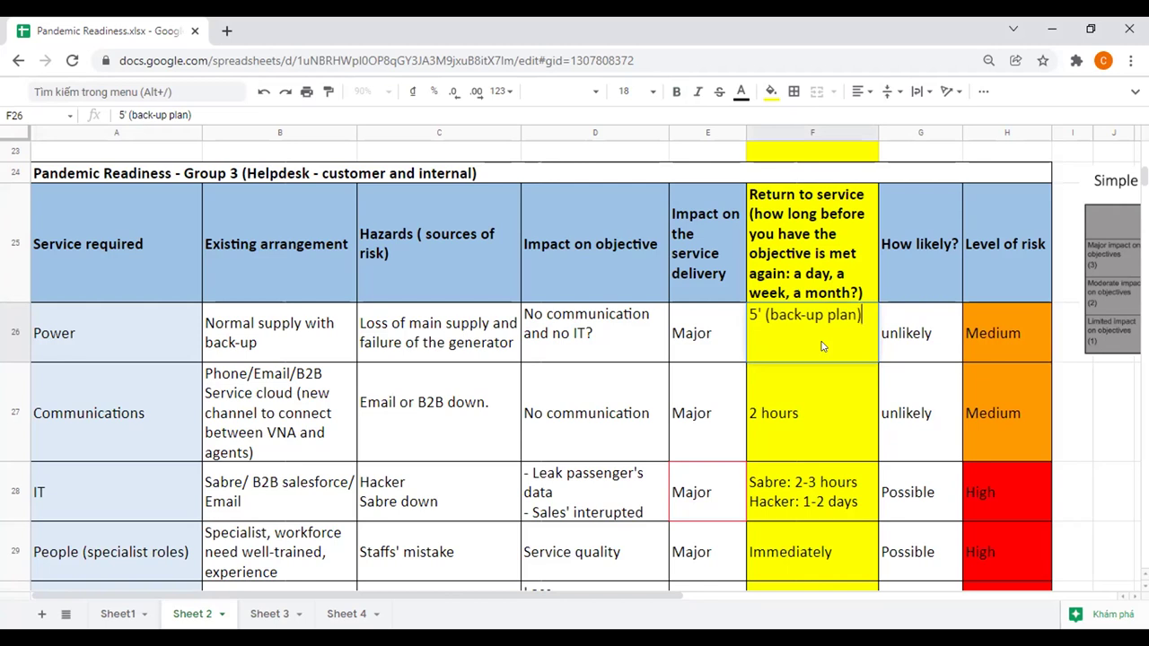
pyautogui.press('Return')
# Fill the Group 3 Power return-to-service cell F26 with red
pyautogui.click(836, 325)
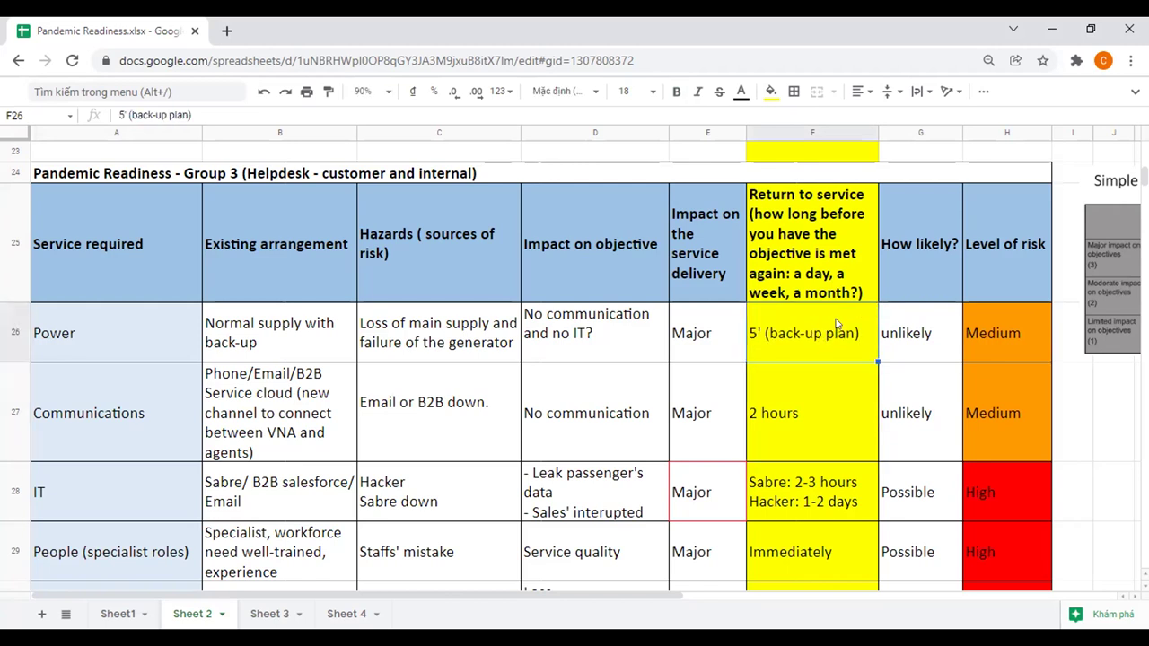
pyautogui.click(771, 91)
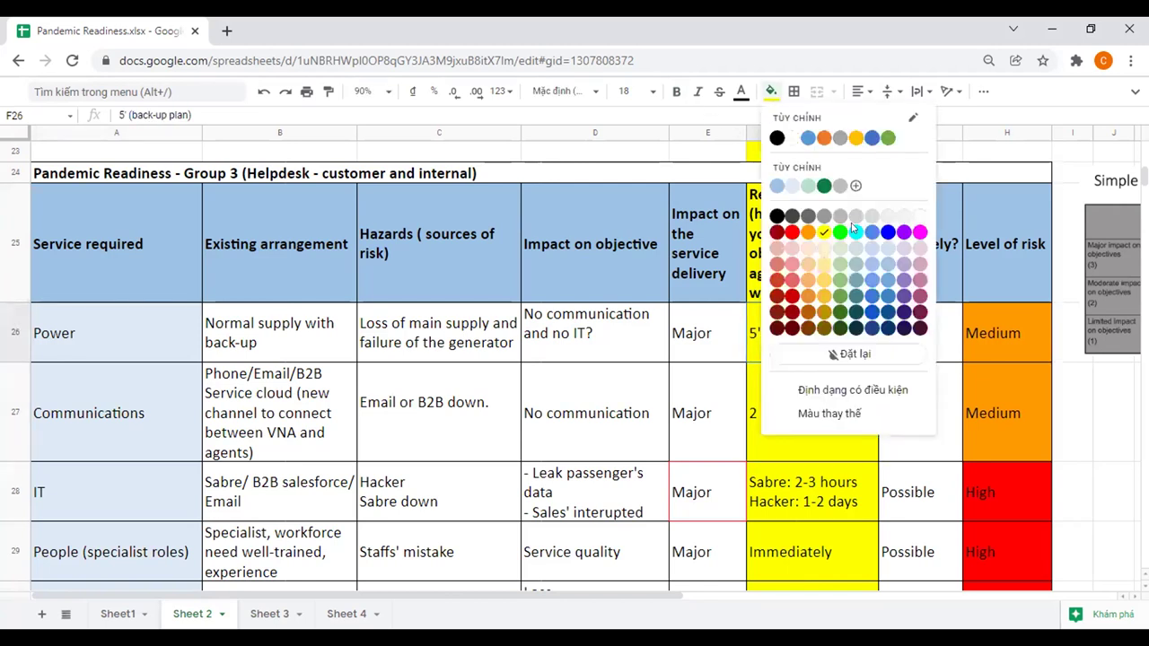
pyautogui.click(791, 232)
pyautogui.click(855, 406)
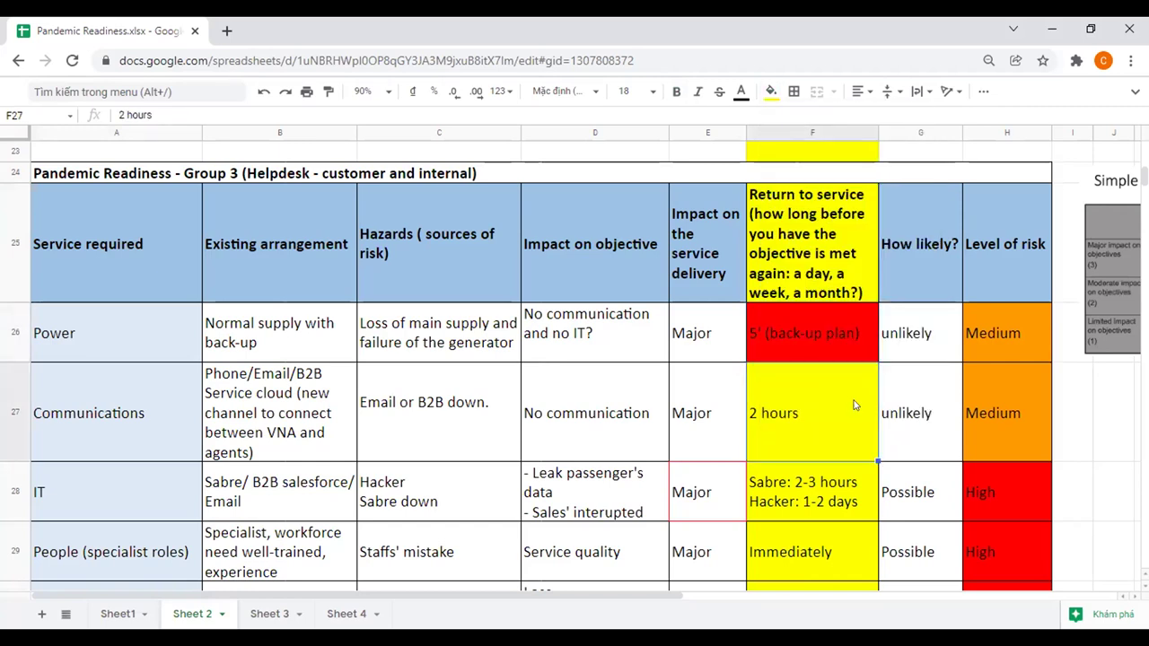
# Append "(staff have to be trained to answer the questions)" to the Immediately entry in the Group 3 People row, cell F29
pyautogui.scroll(-1, 854, 405)
pyautogui.scroll(-1, 854, 405)
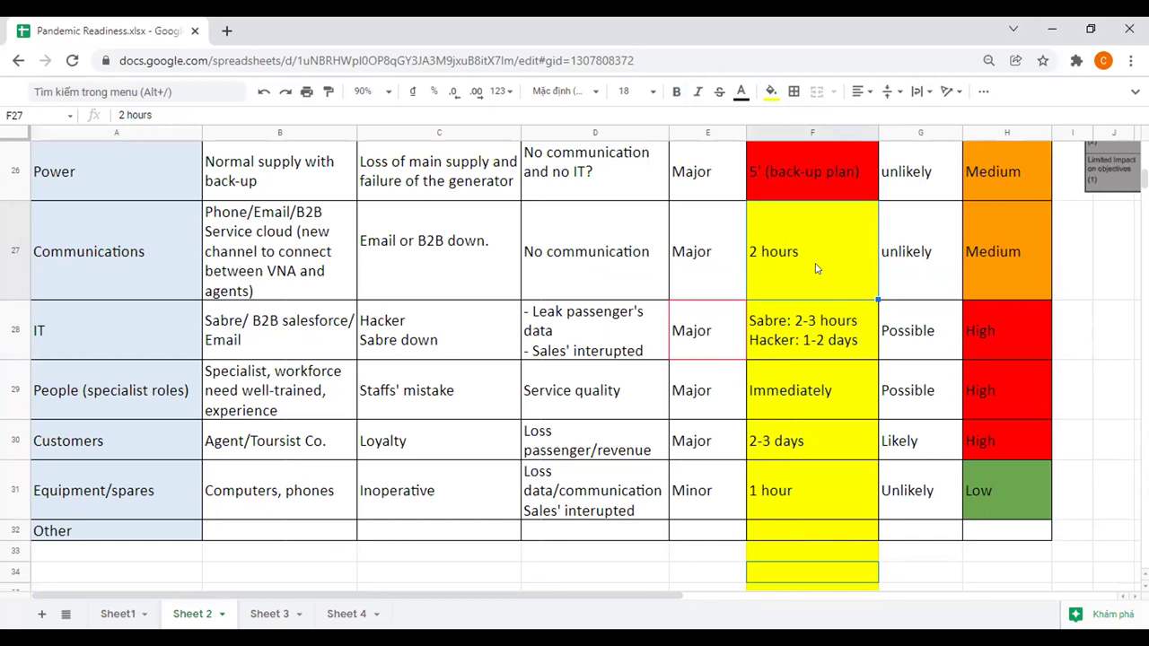
pyautogui.click(828, 338)
pyautogui.scroll(-1, 826, 395)
pyautogui.click(828, 344)
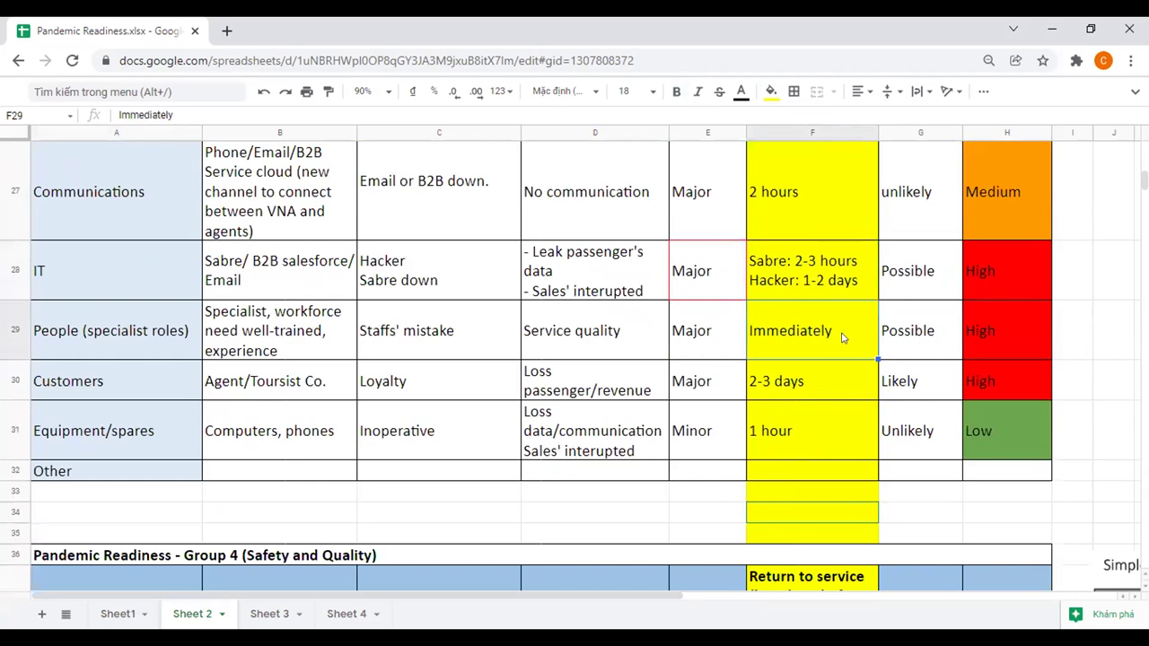
pyautogui.doubleClick(842, 337)
pyautogui.write('(sta')
pyautogui.press('BackSpace')
pyautogui.press('BackSpace')
pyautogui.press('BackSpace')
pyautogui.press('BackSpace')
pyautogui.press('BackSpace')
pyautogui.write('(staff')
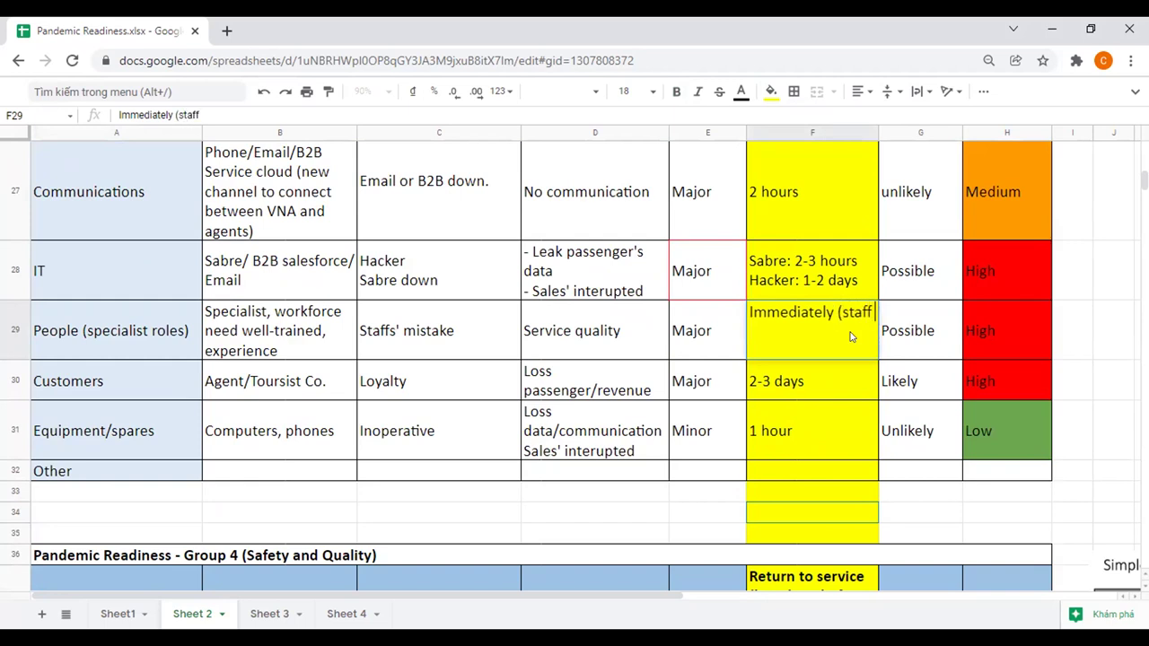
pyautogui.write(' have to be traine')
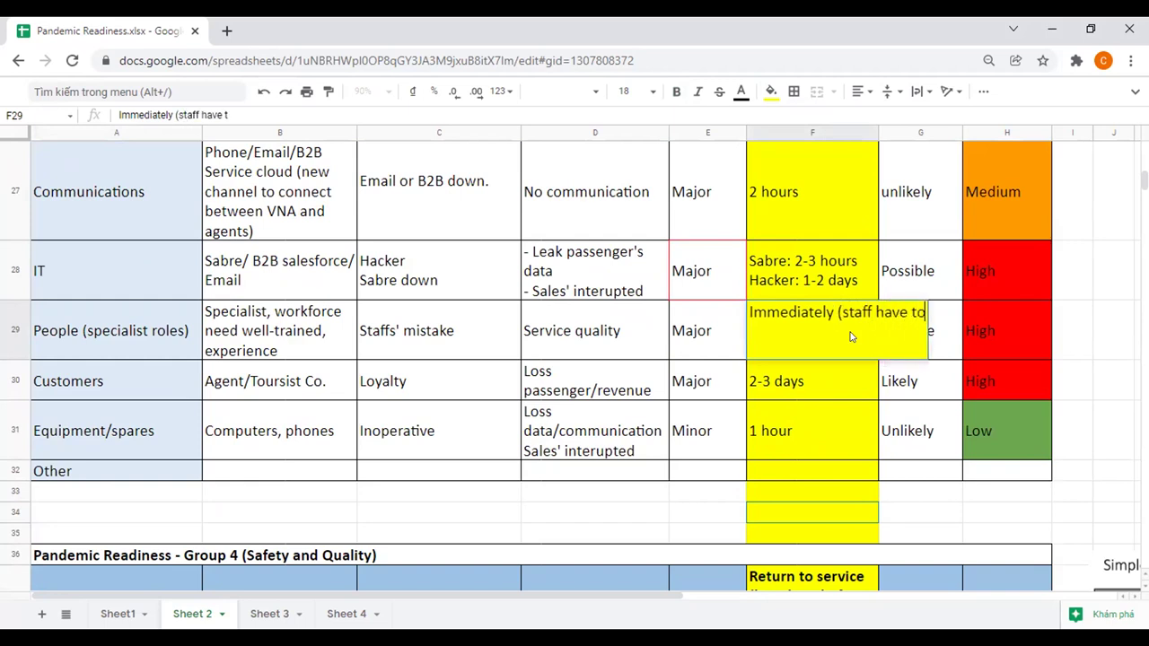
pyautogui.write('answer the')
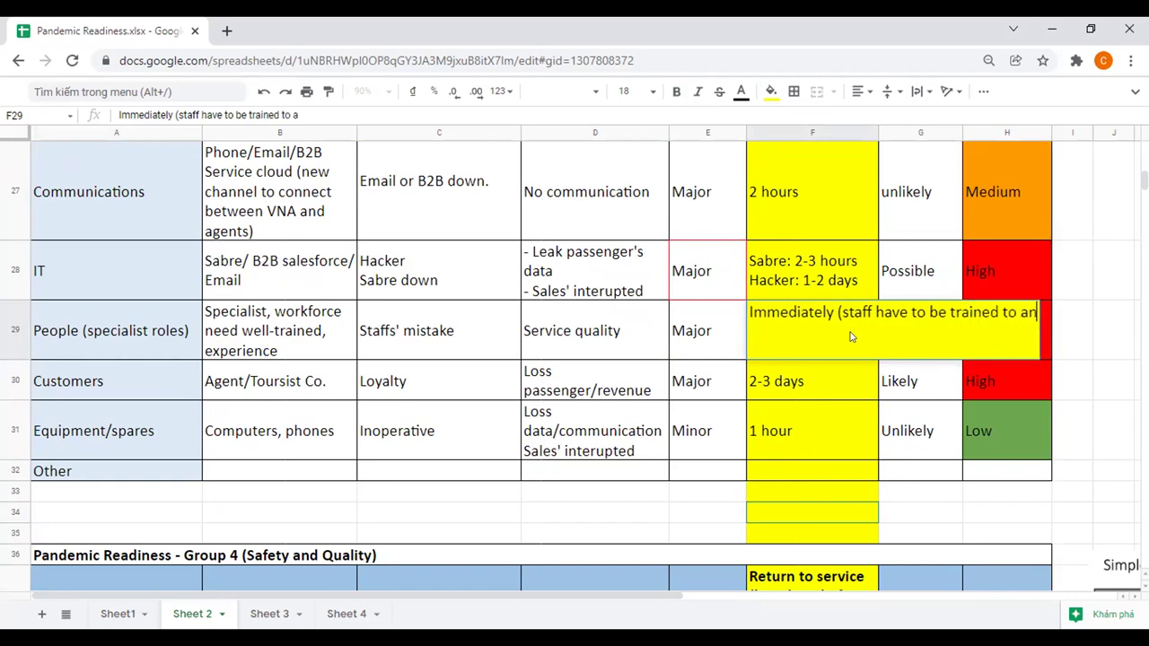
pyautogui.write(' q')
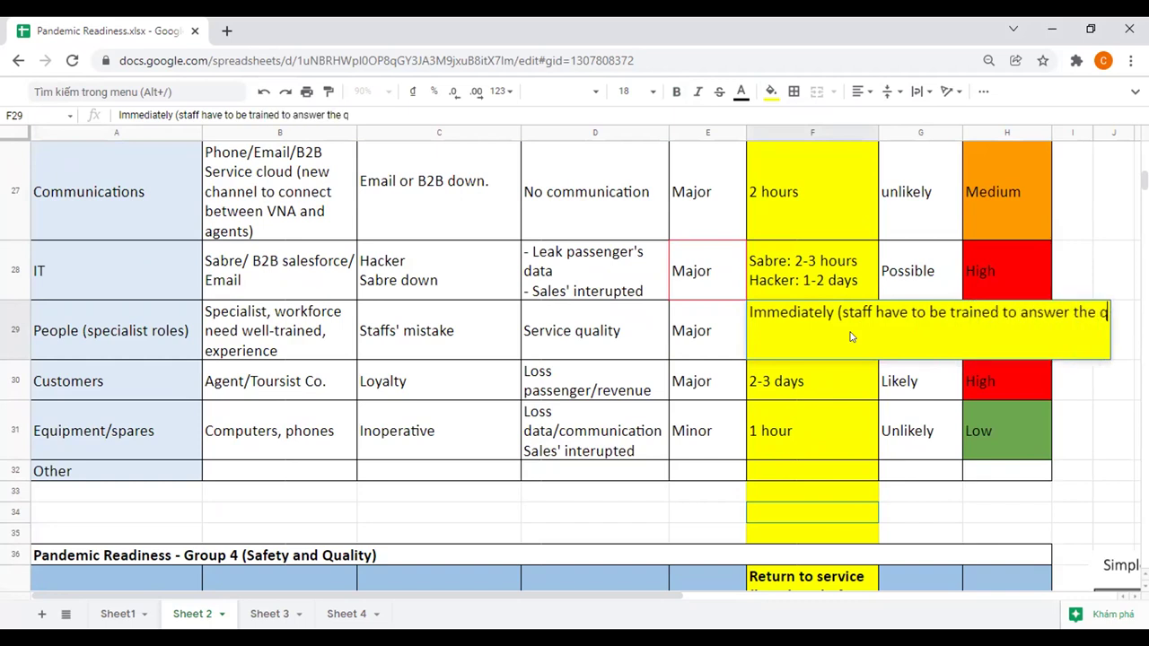
pyautogui.write('uestions)')
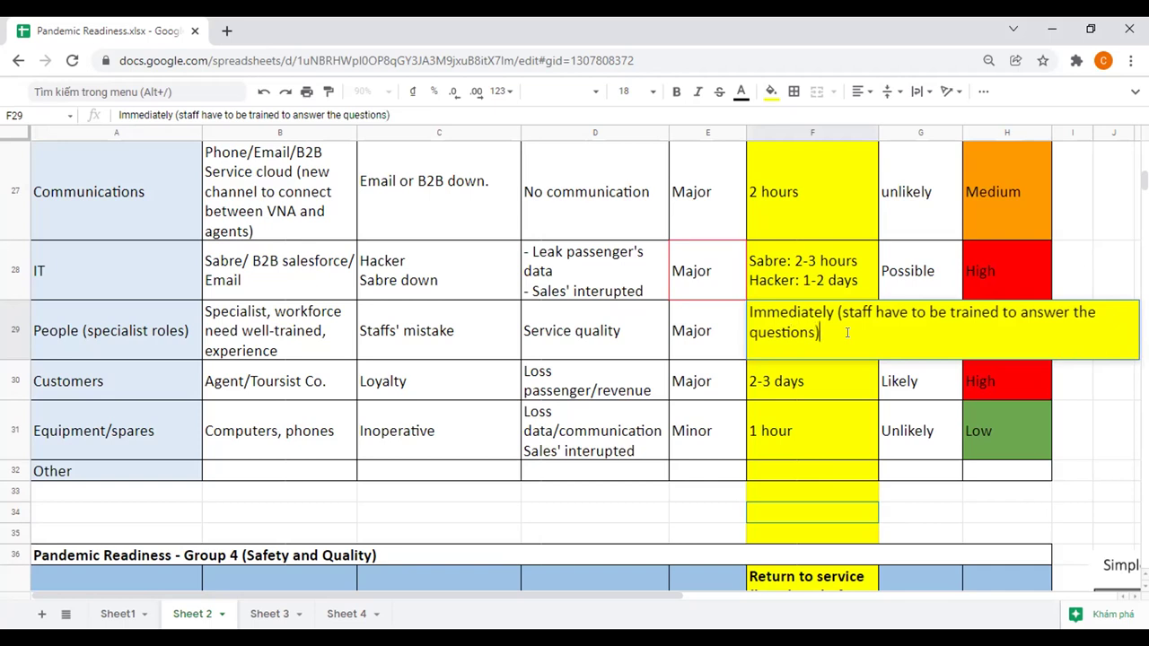
pyautogui.press('Return')
pyautogui.click(855, 366)
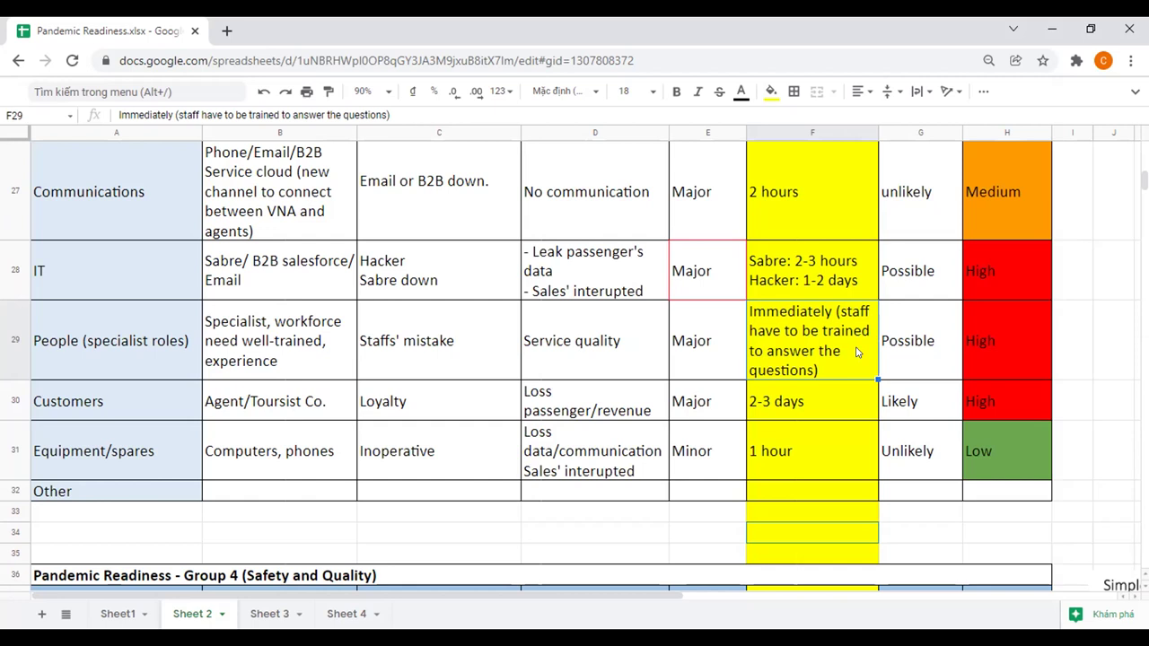
# Append "(does not affect immediately to the operation --> not an emergency situation)" to the Group 4 Power entry in F38 and widen column F
pyautogui.click(842, 402)
pyautogui.scroll(-1, 852, 393)
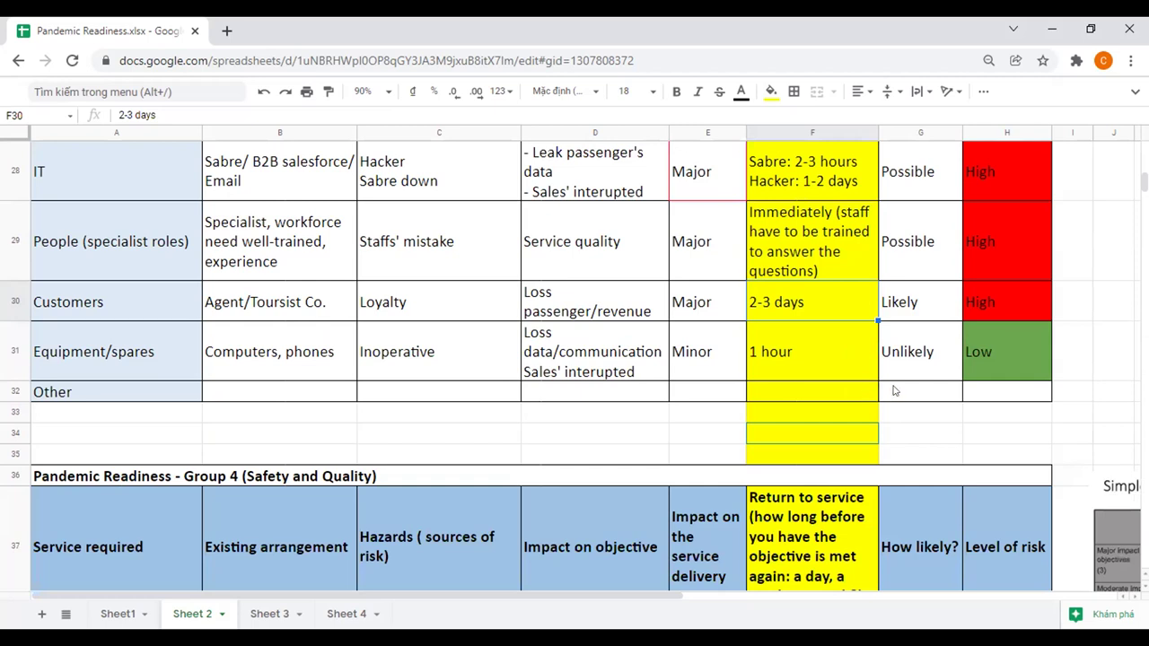
pyautogui.scroll(-4, 893, 390)
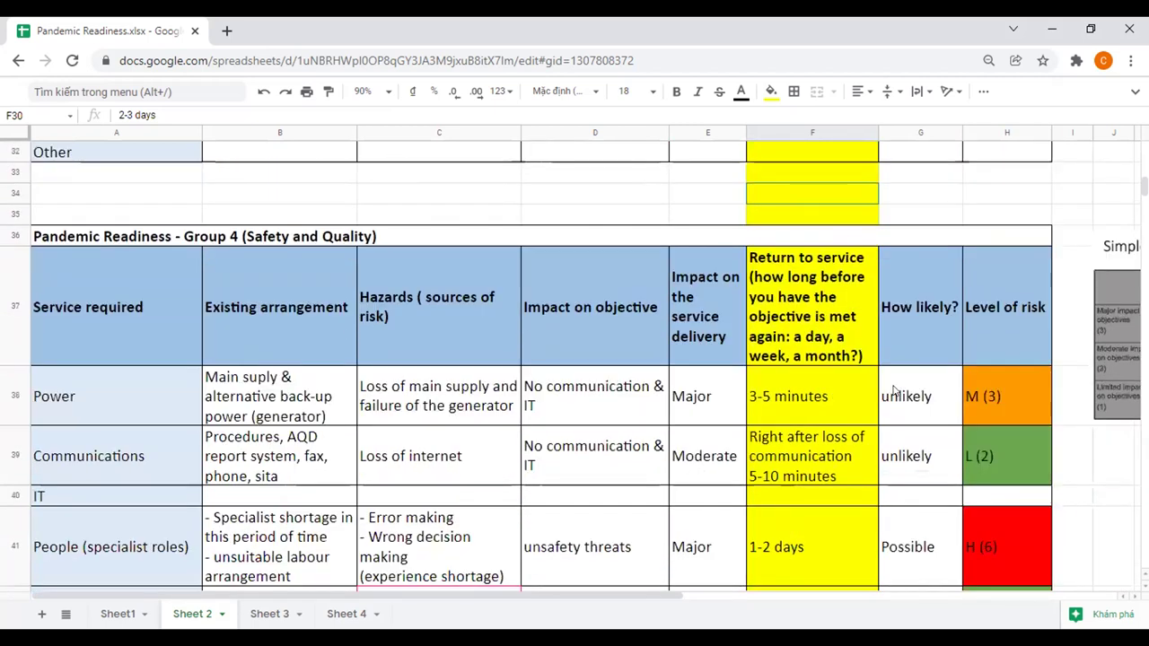
pyautogui.scroll(-2, 893, 391)
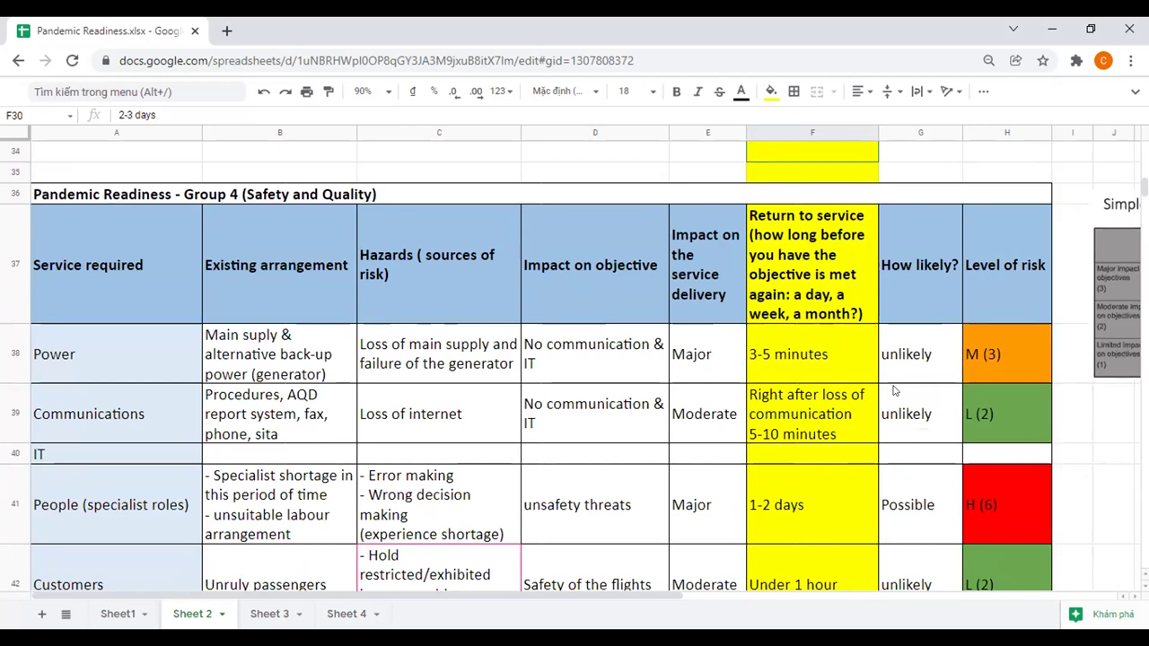
pyautogui.scroll(-1, 893, 391)
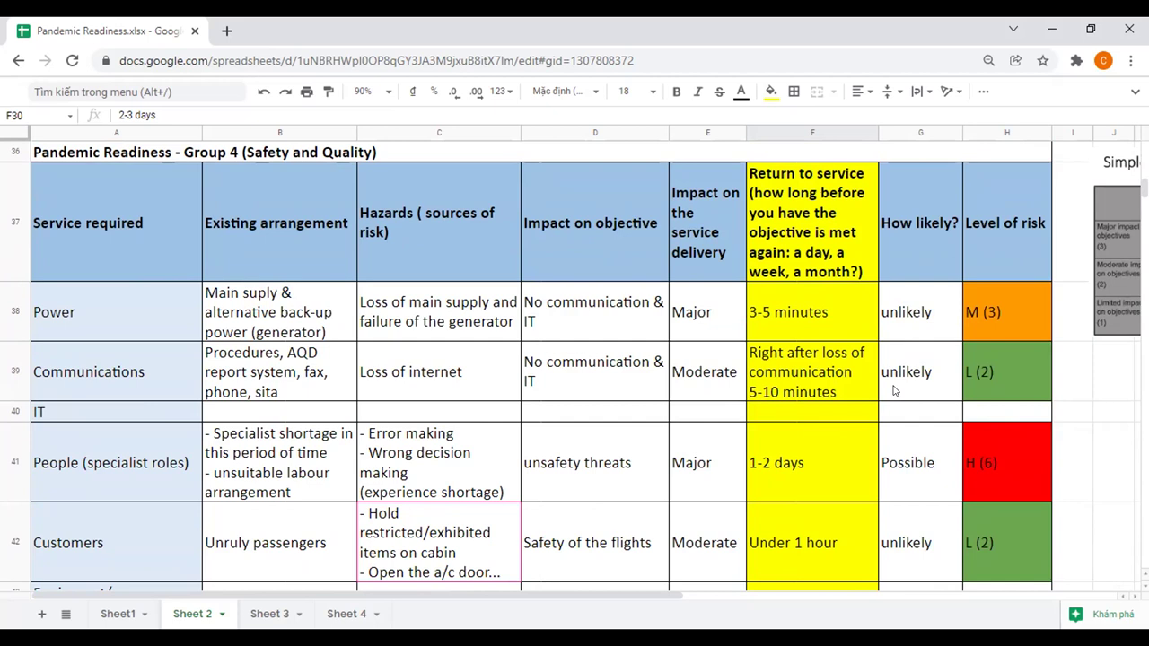
pyautogui.doubleClick(851, 309)
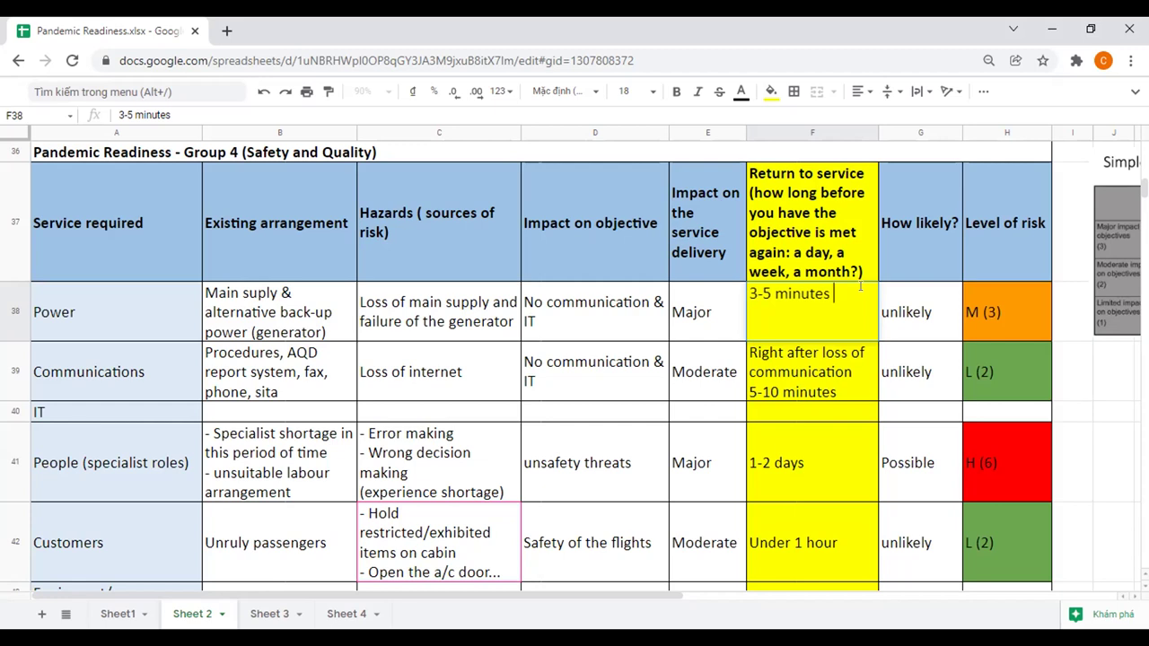
pyautogui.write('(does not')
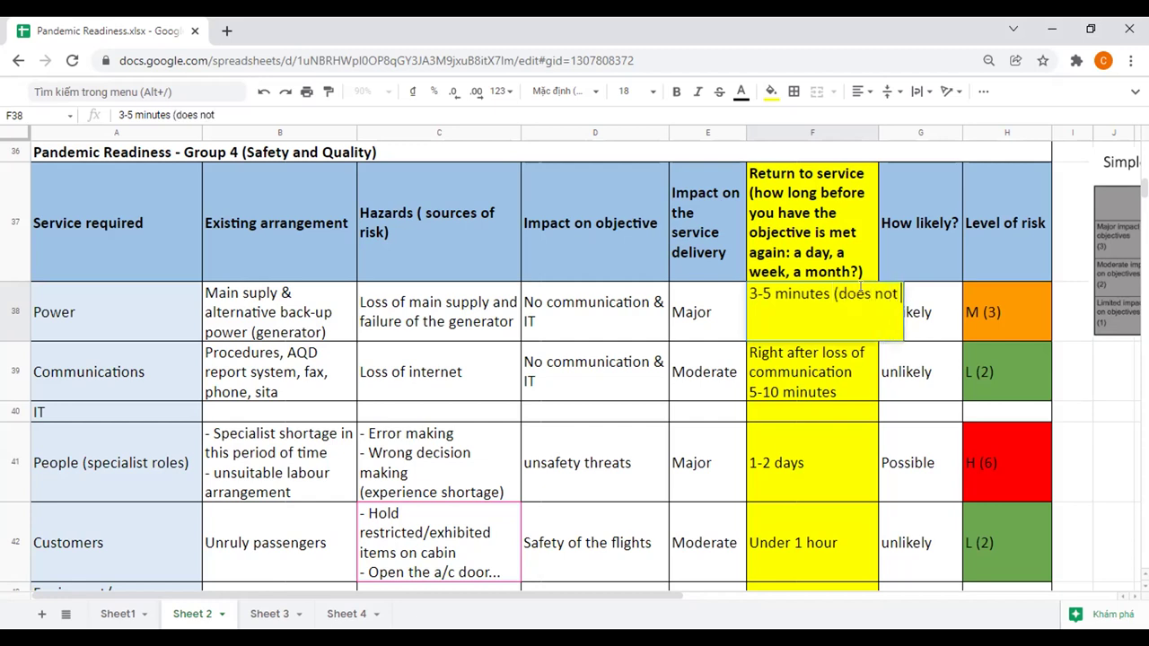
pyautogui.write(' affect i')
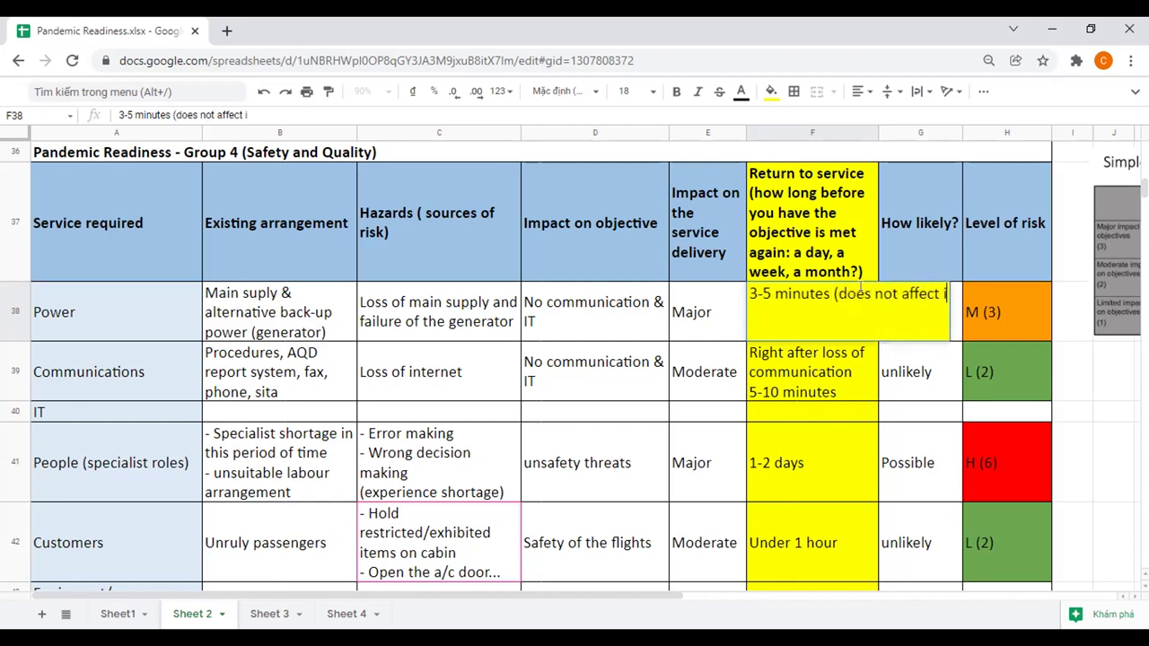
pyautogui.write('mmediately to the operat')
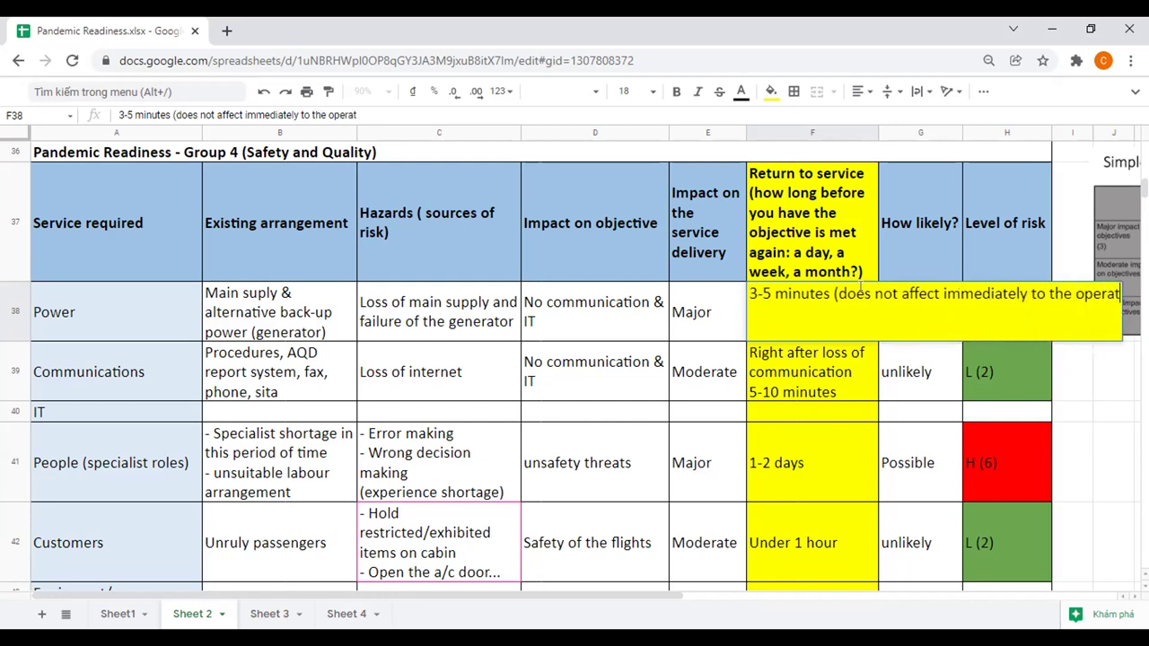
pyautogui.write('ion --> not an imm')
pyautogui.press('BackSpace')
pyautogui.press('BackSpace')
pyautogui.press('BackSpace')
pyautogui.write('emergency situation)')
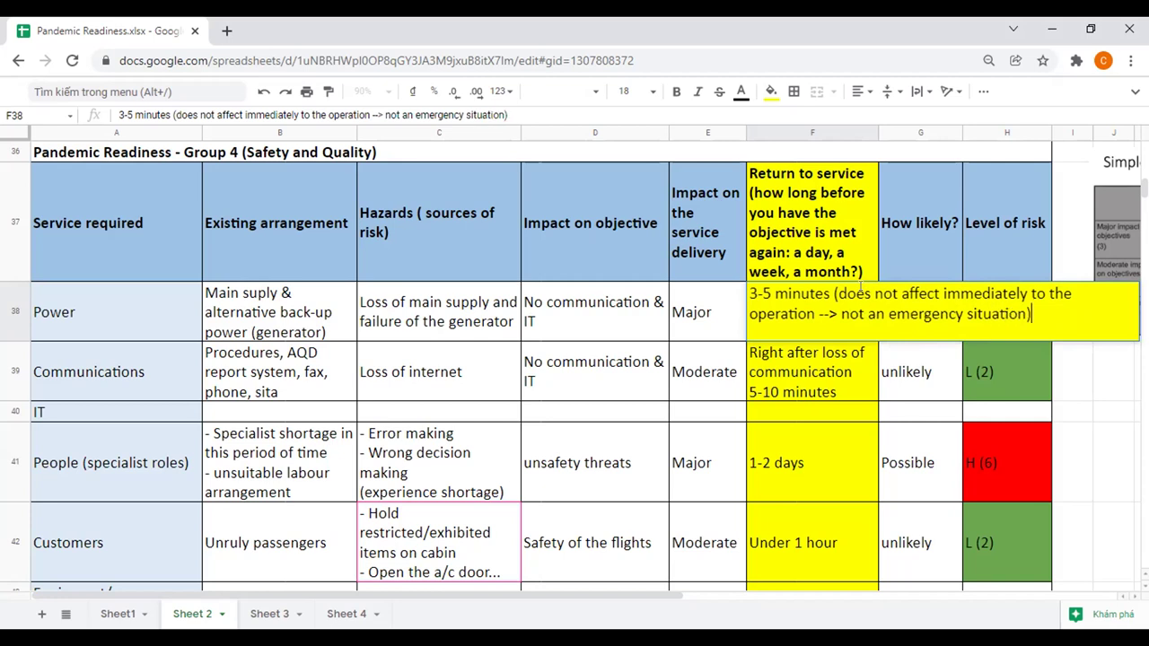
pyautogui.press('Return')
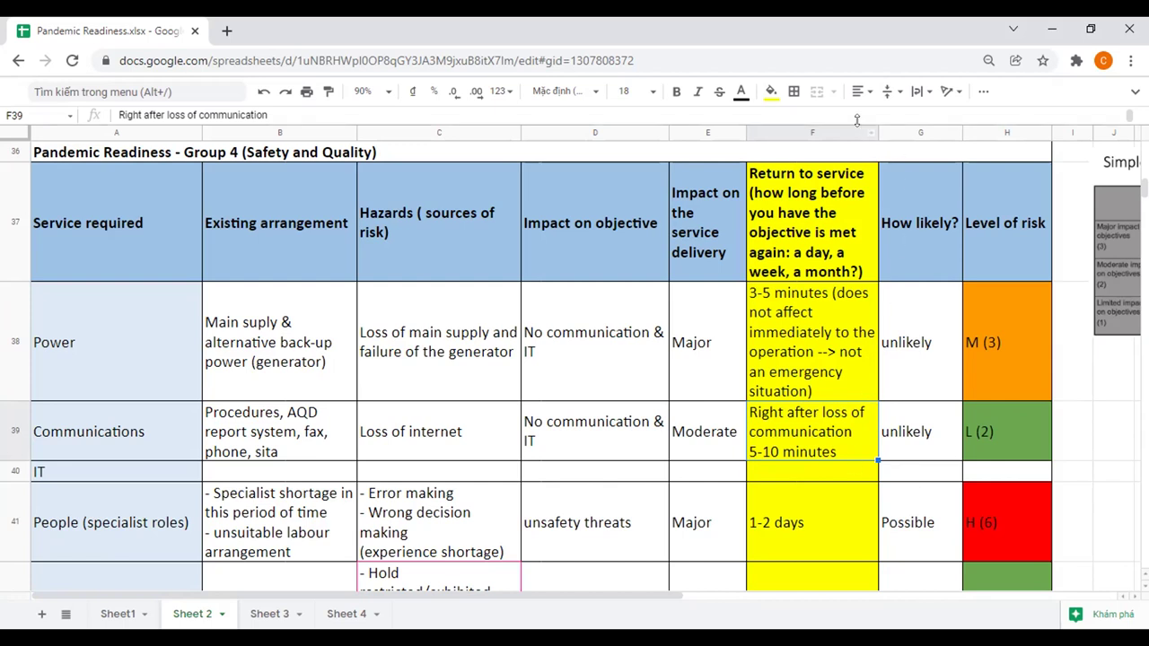
pyautogui.moveTo(872, 129); pyautogui.dragTo(900, 130)
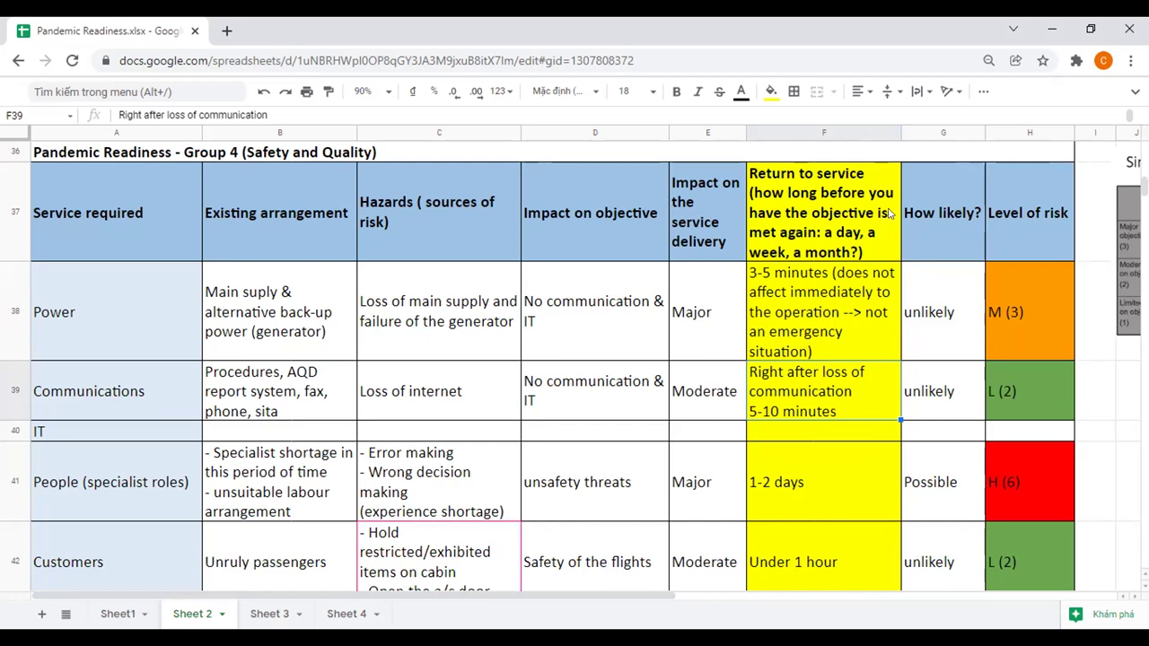
# Append ". In headquarter, there is room for the GoTeam." to the Group 4 Power return-to-service entry in F38
pyautogui.click(778, 272)
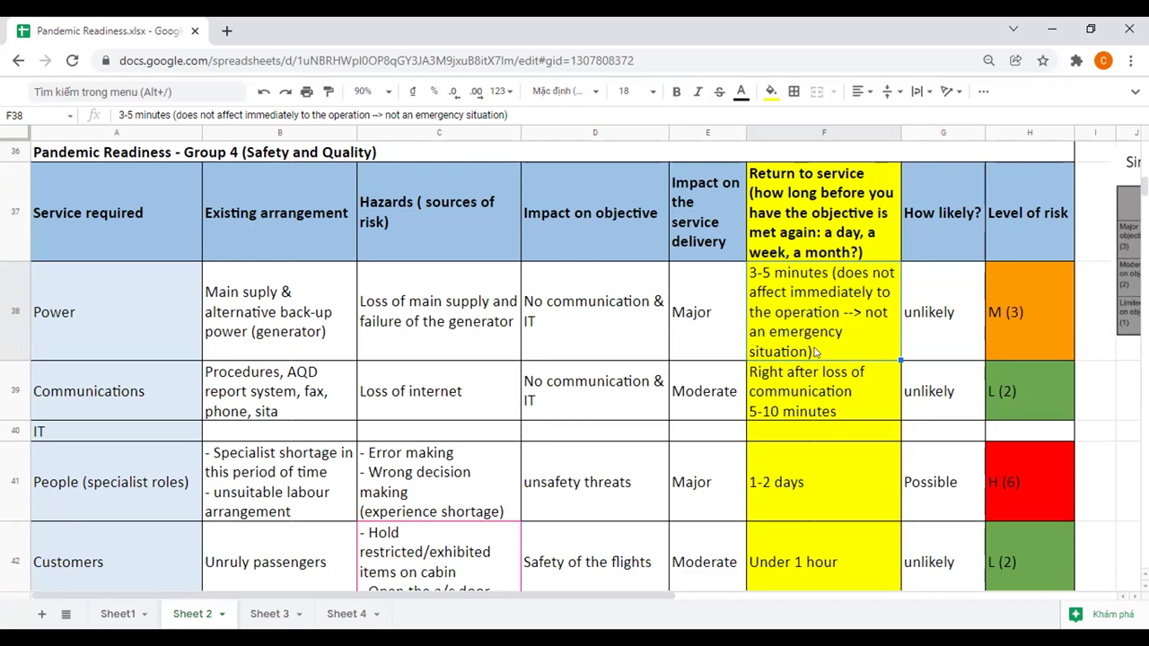
pyautogui.doubleClick(814, 352)
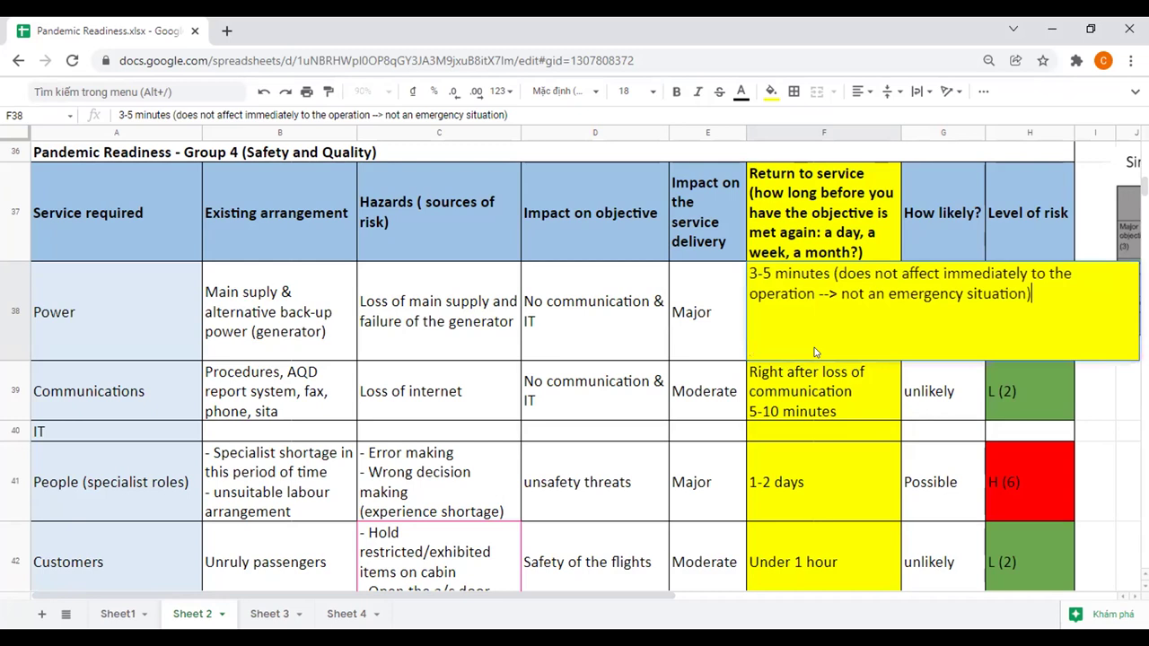
pyautogui.write('. In headquarter')
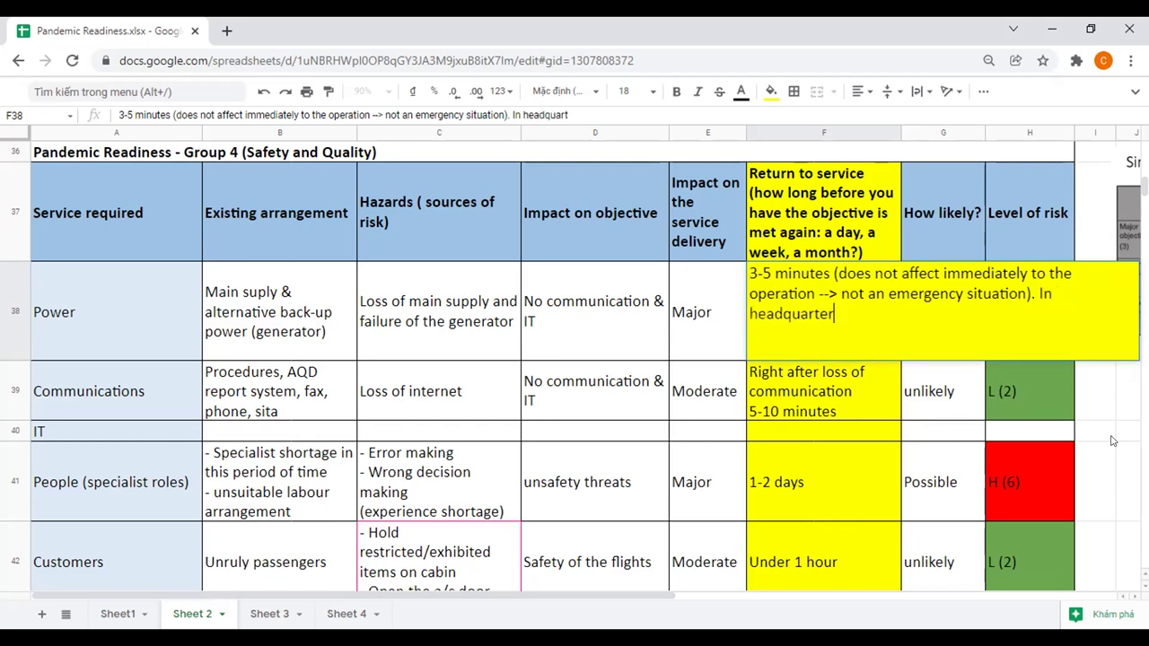
pyautogui.write(', there is')
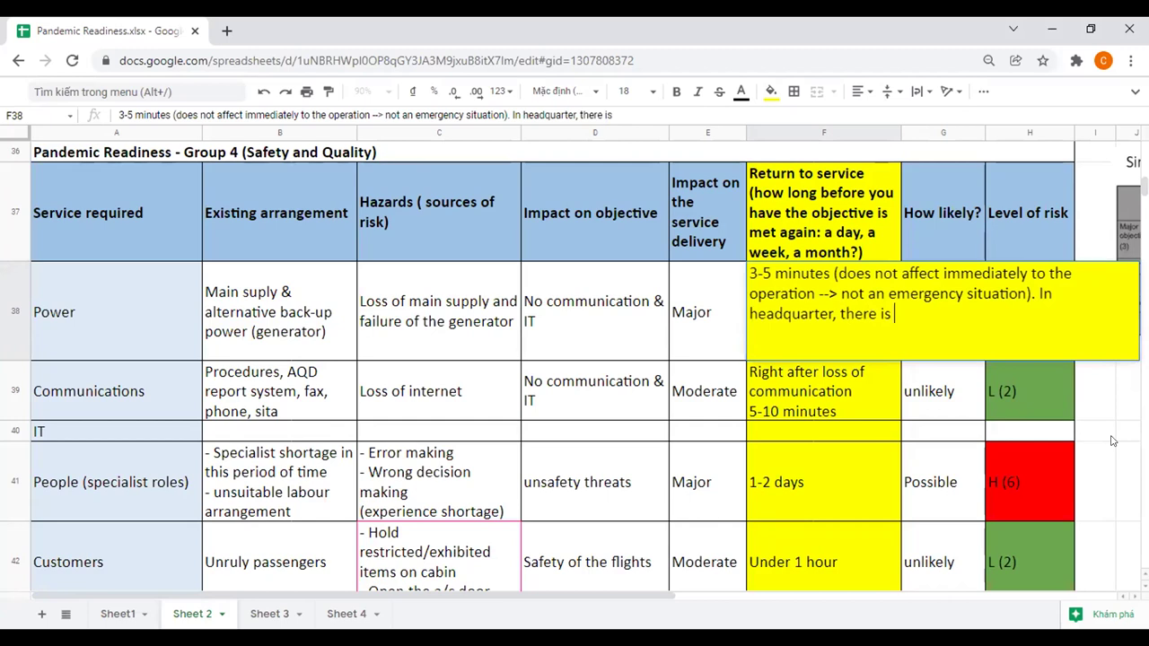
pyautogui.write(' room for the ')
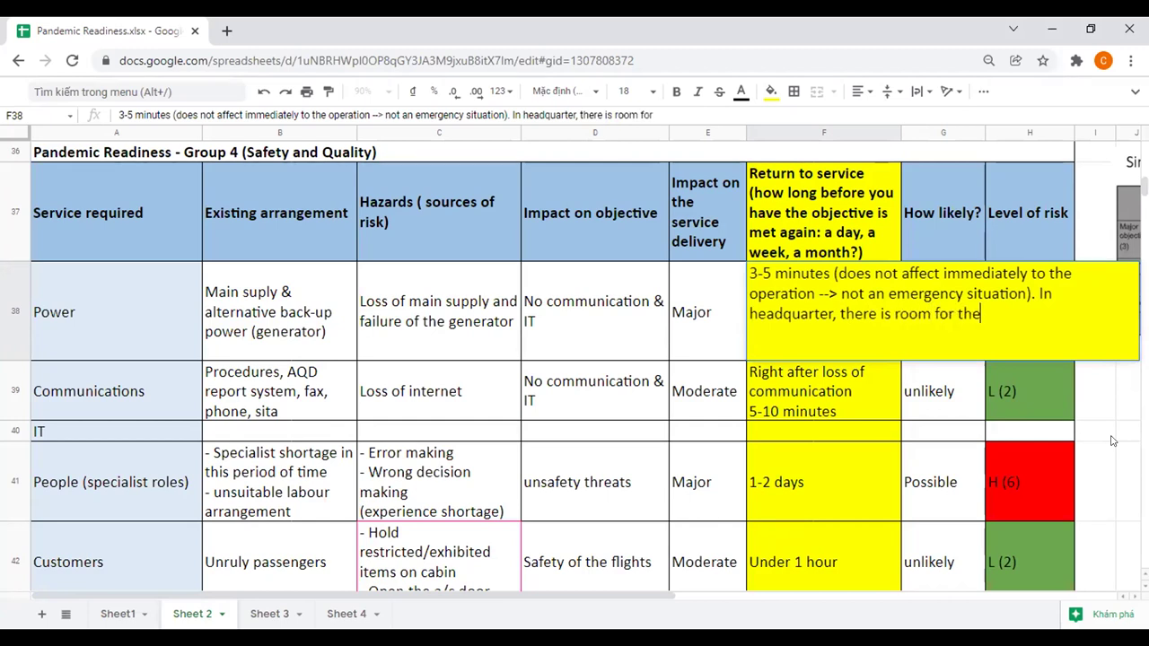
pyautogui.write('Gotea')
pyautogui.press('BackSpace')
pyautogui.press('BackSpace')
pyautogui.press('BackSpace')
pyautogui.write('Team.')
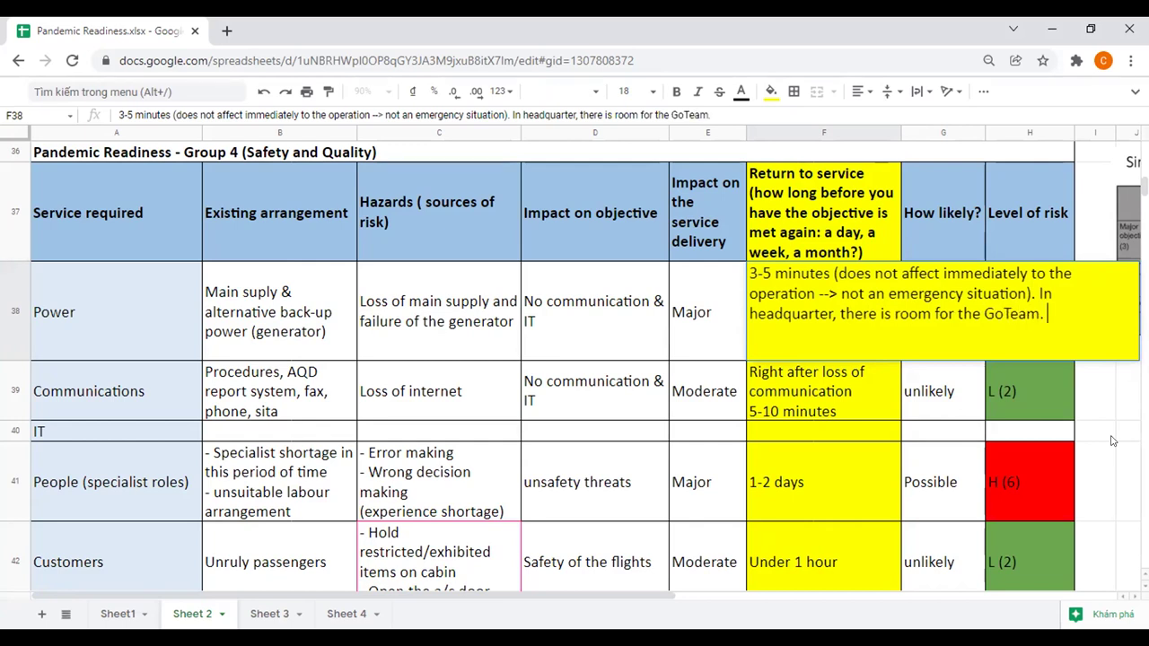
pyautogui.press('Return')
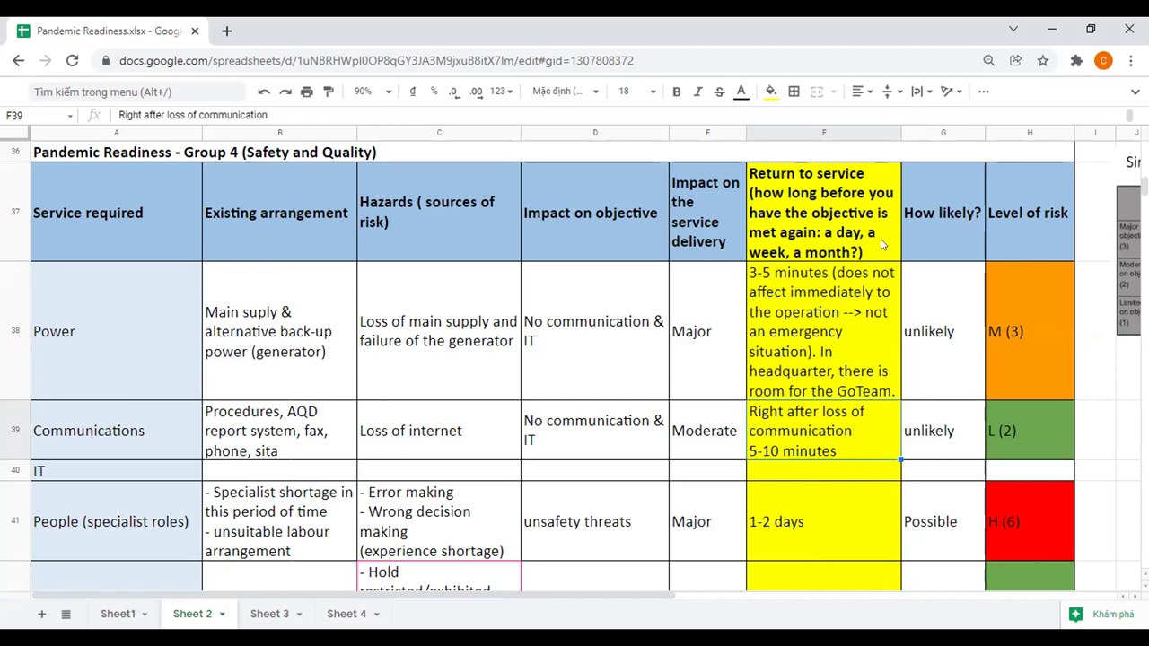
# Review the Group 5 (Passenger Services Dept) risk table from the Power row down to the Other row
pyautogui.scroll(-2, 965, 352)
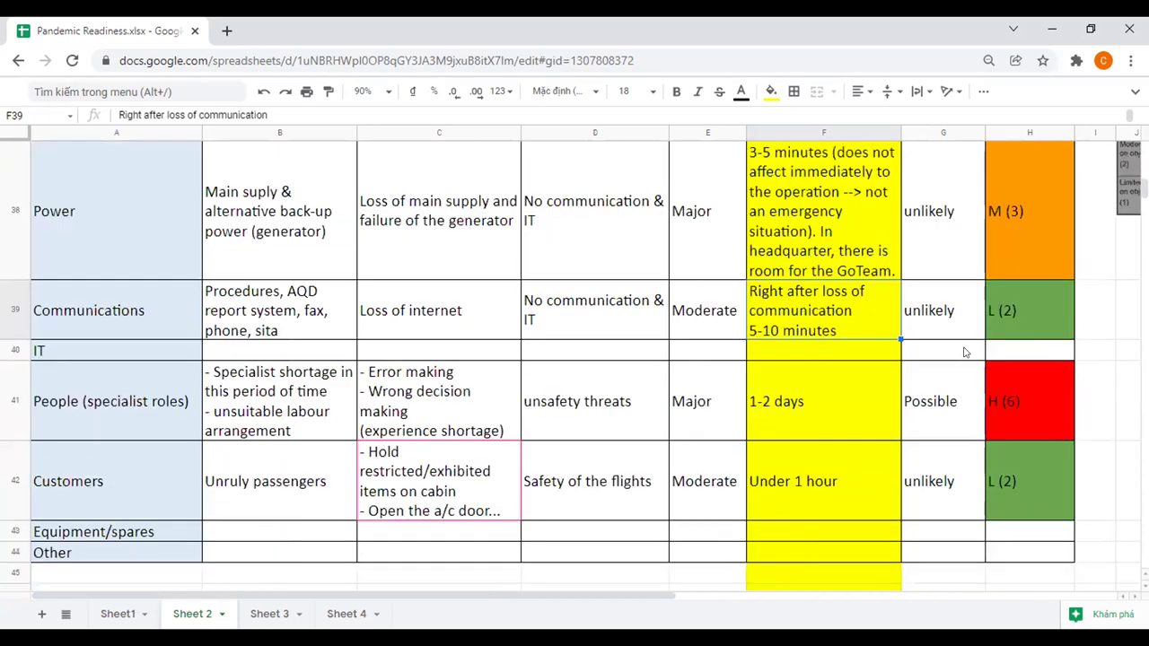
pyautogui.scroll(-2, 965, 352)
pyautogui.scroll(-3, 1002, 362)
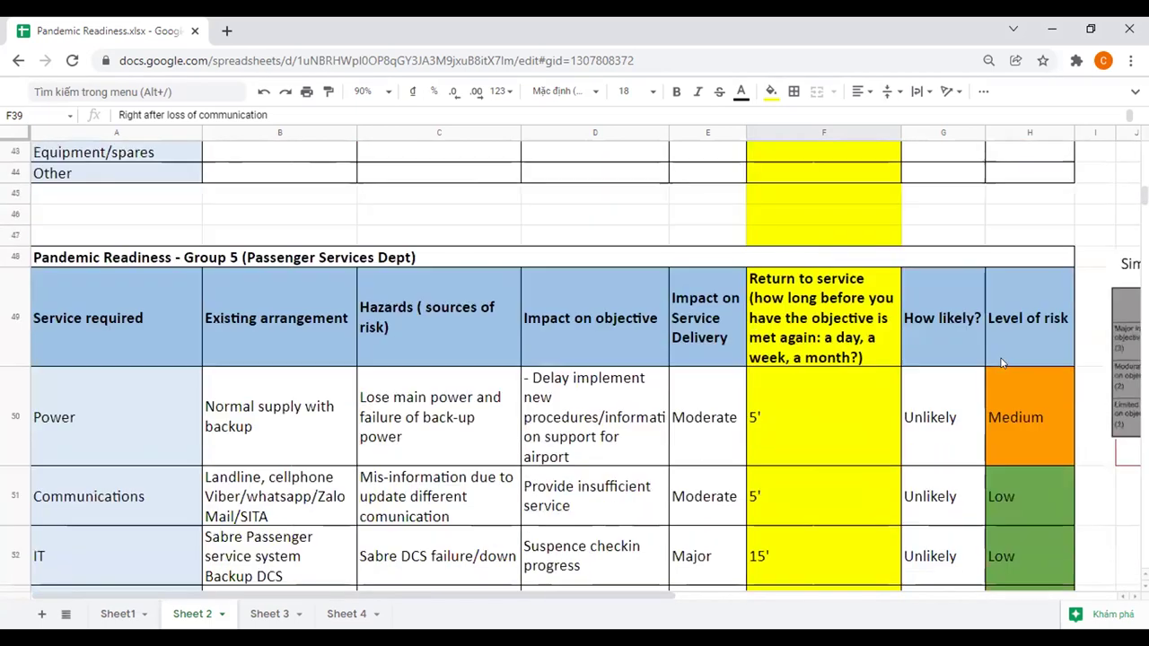
pyautogui.scroll(-1, 1003, 363)
pyautogui.scroll(-1, 1003, 363)
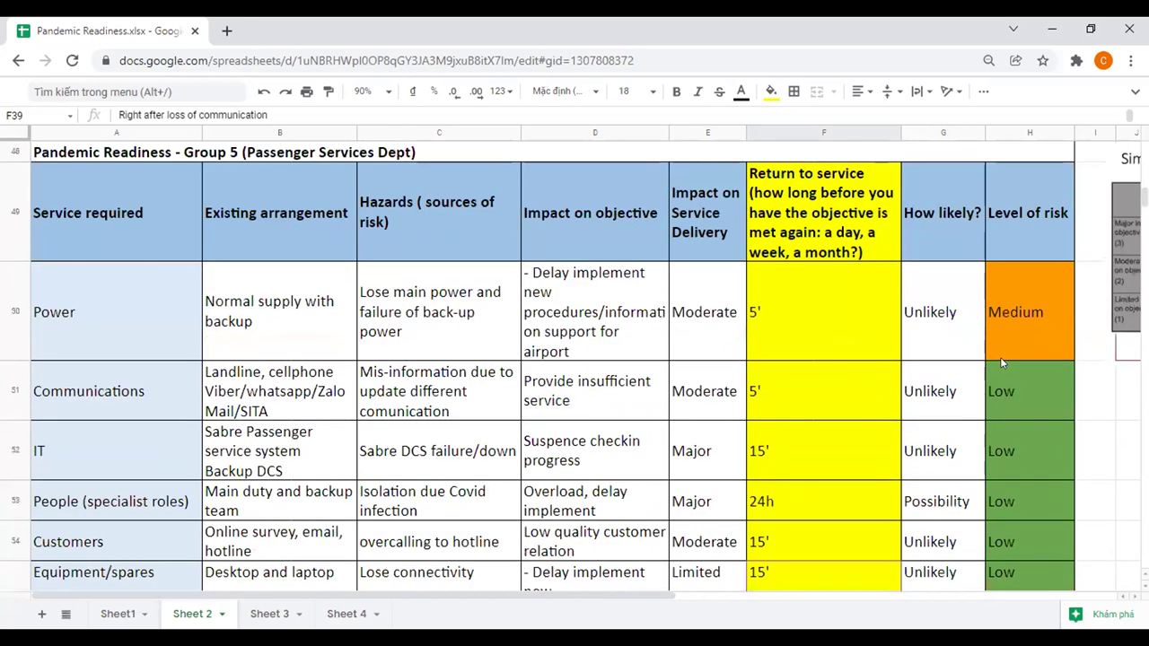
pyautogui.scroll(-1, 1003, 363)
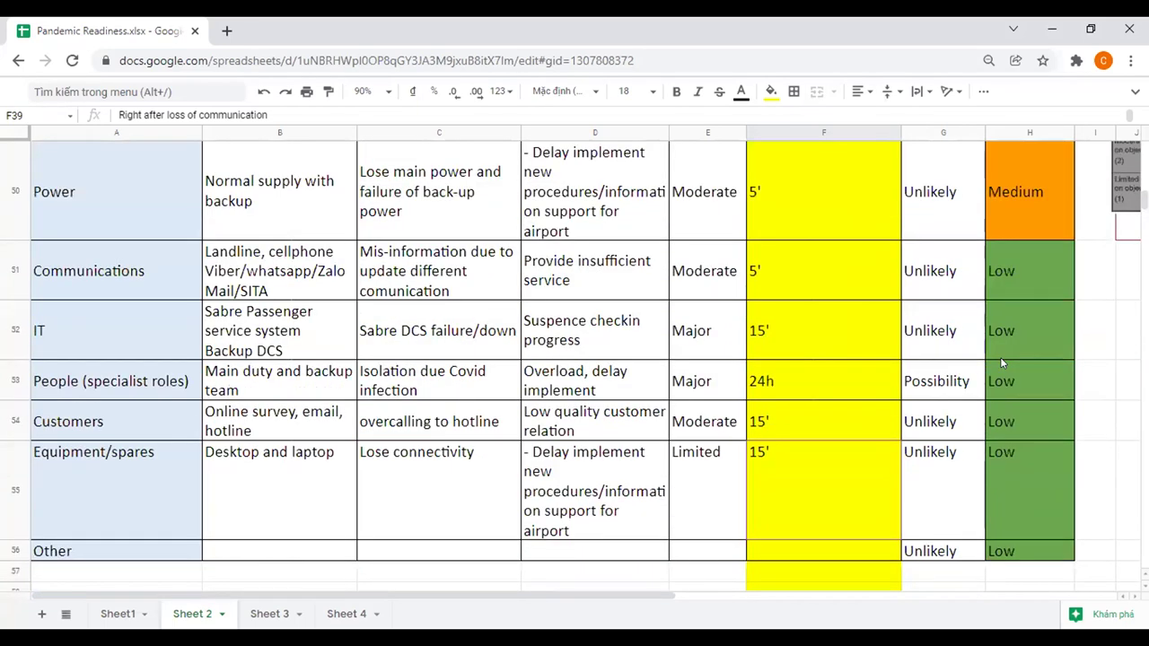
pyautogui.scroll(1, 1003, 363)
pyautogui.scroll(1, 1002, 363)
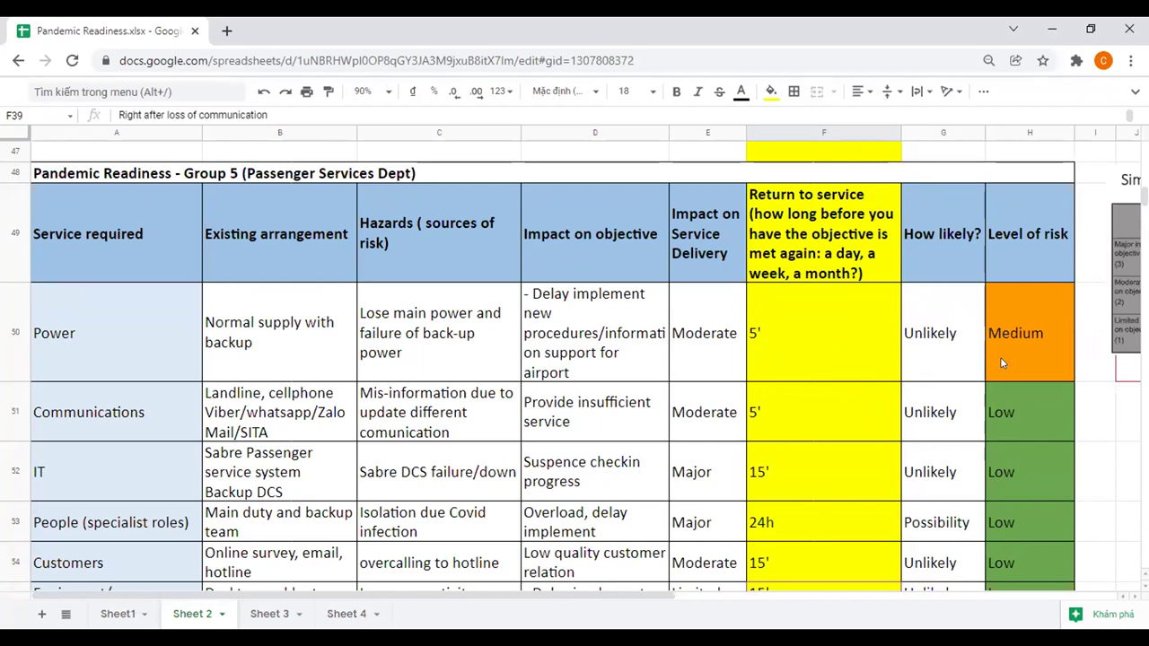
pyautogui.scroll(-1, 867, 391)
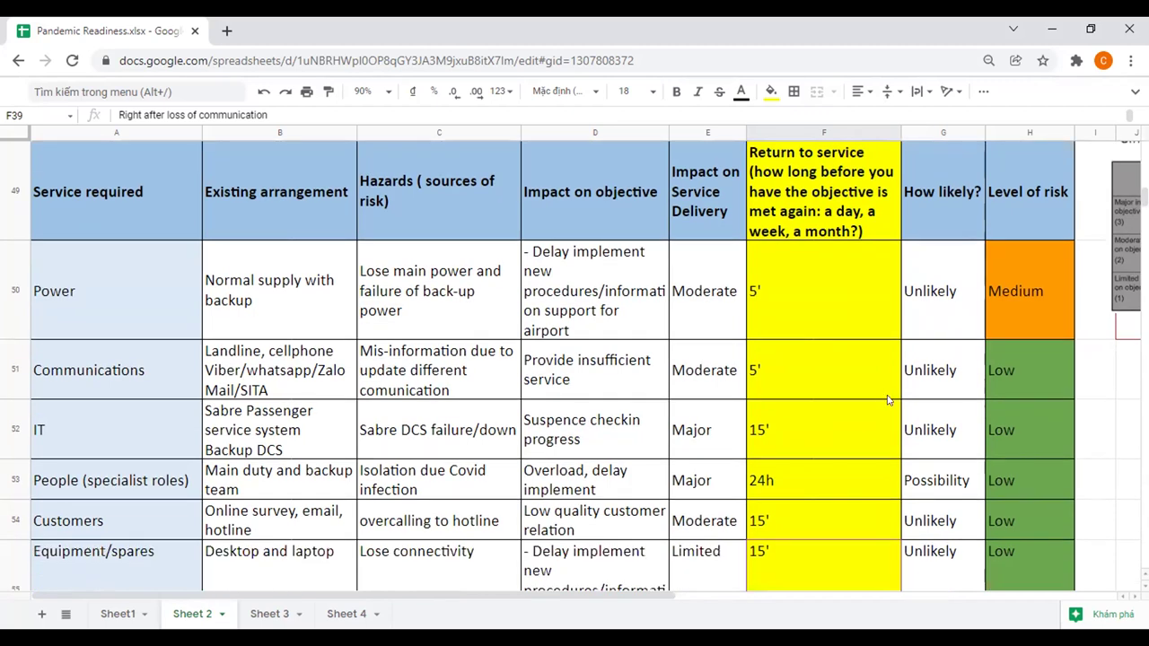
pyautogui.scroll(-1, 922, 412)
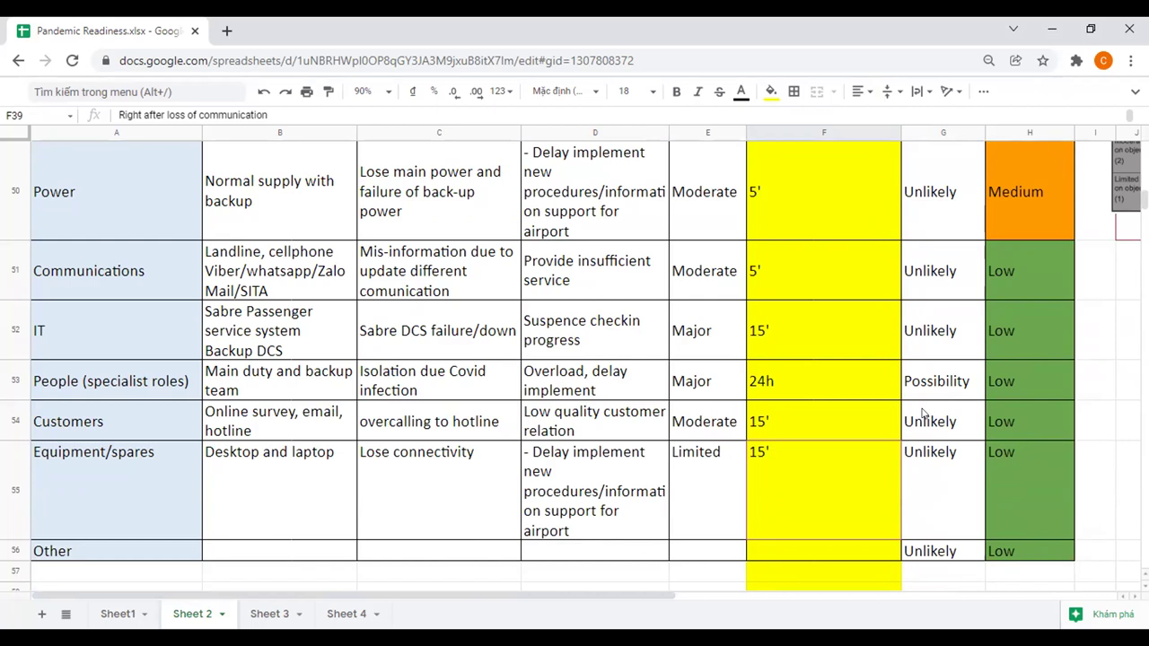
pyautogui.scroll(1, 922, 411)
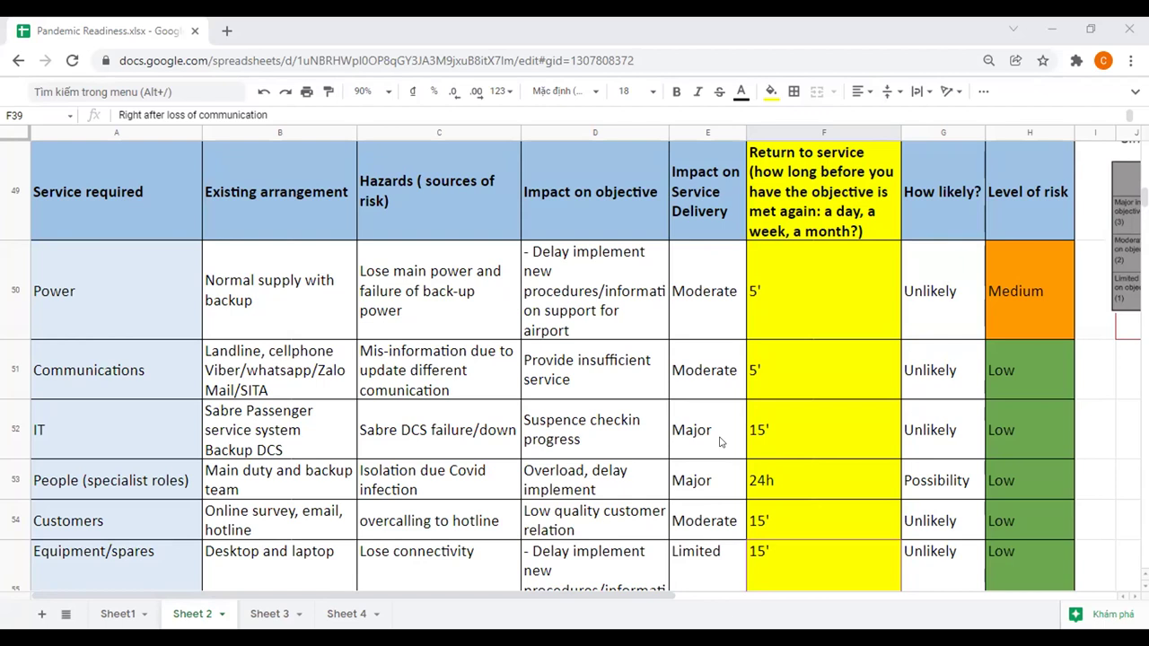
# Fill the Group 3 Power return-to-service cell F26 with yellow
pyautogui.scroll(3, 772, 413)
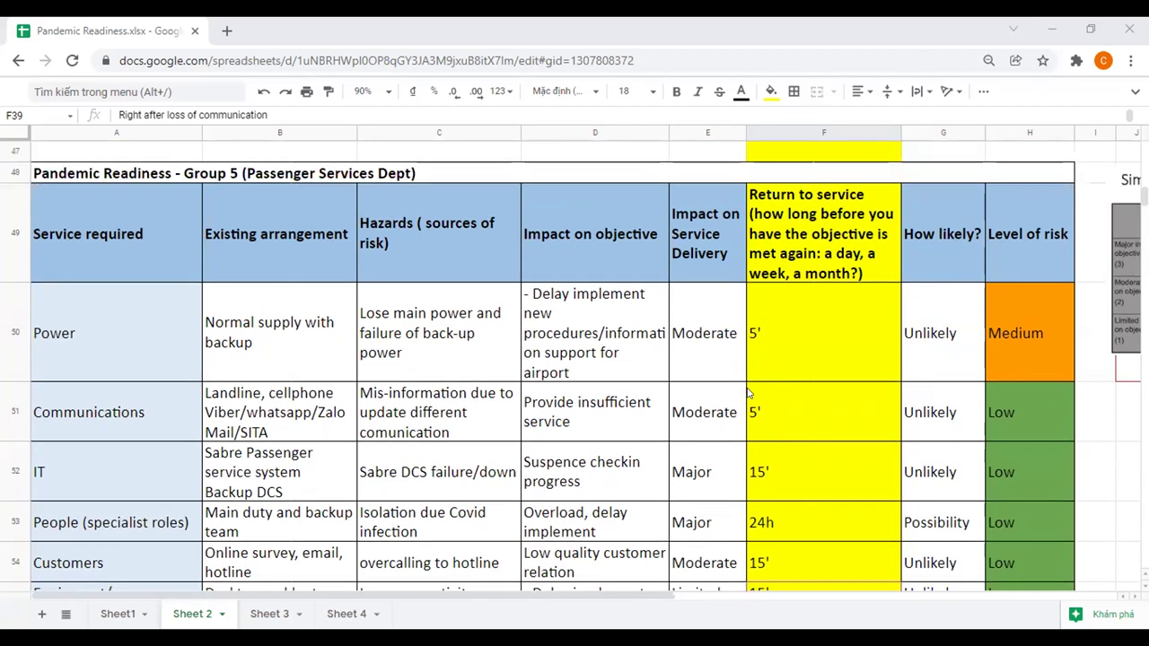
pyautogui.scroll(3, 748, 395)
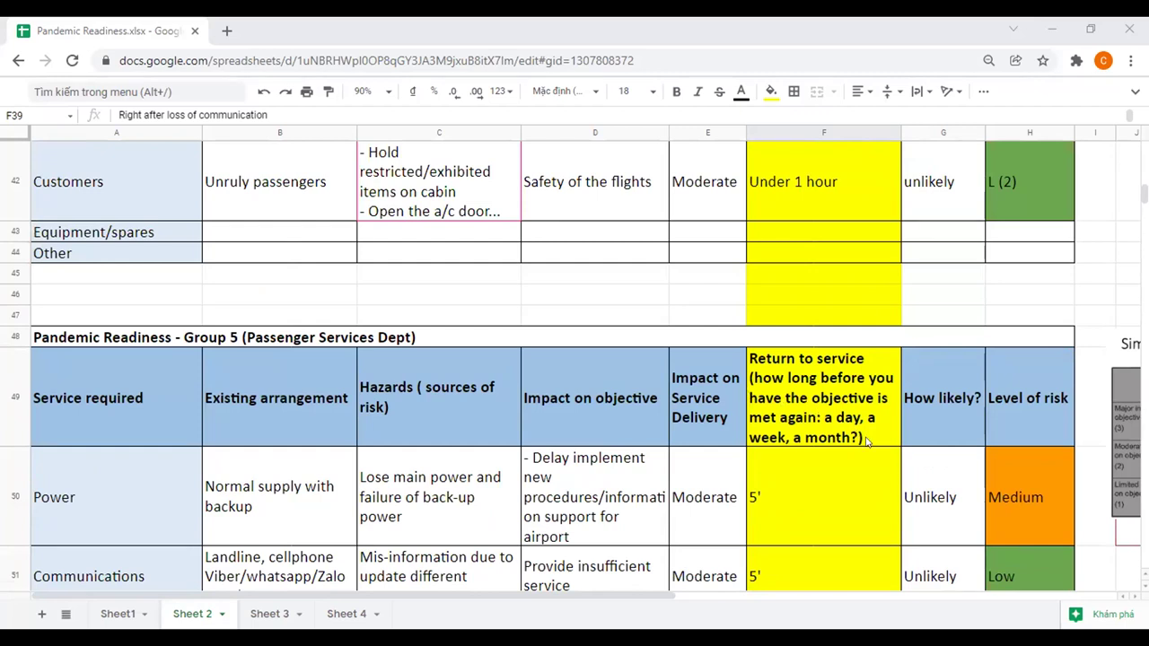
pyautogui.scroll(2, 871, 442)
pyautogui.scroll(5, 876, 443)
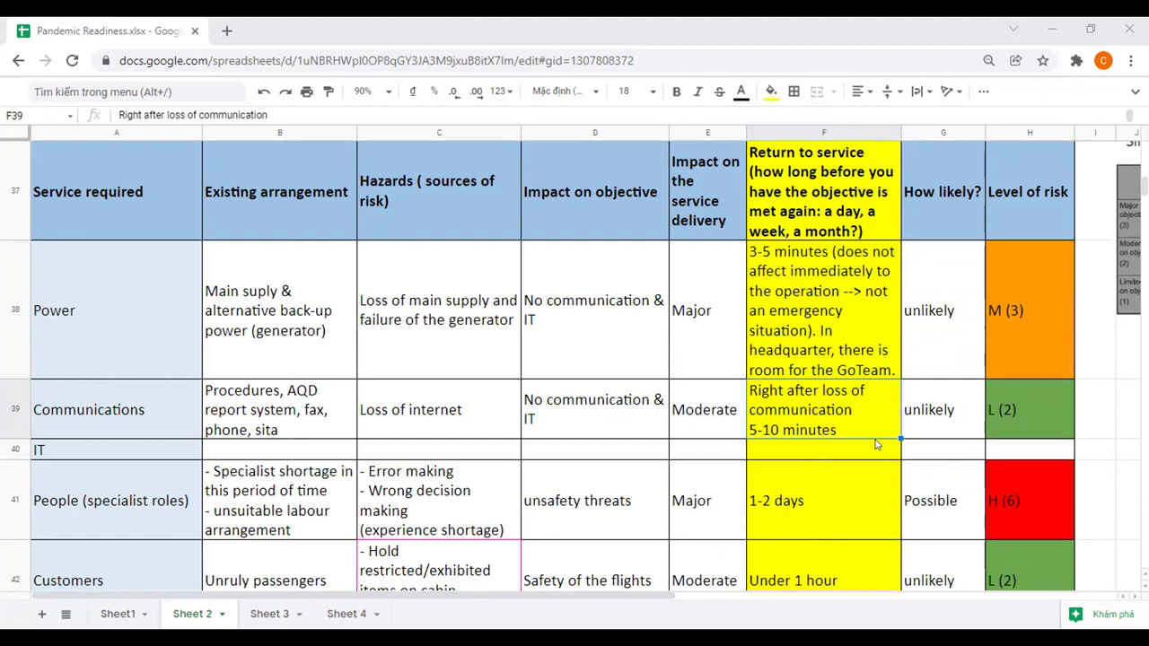
pyautogui.scroll(1, 877, 444)
pyautogui.scroll(4, 877, 444)
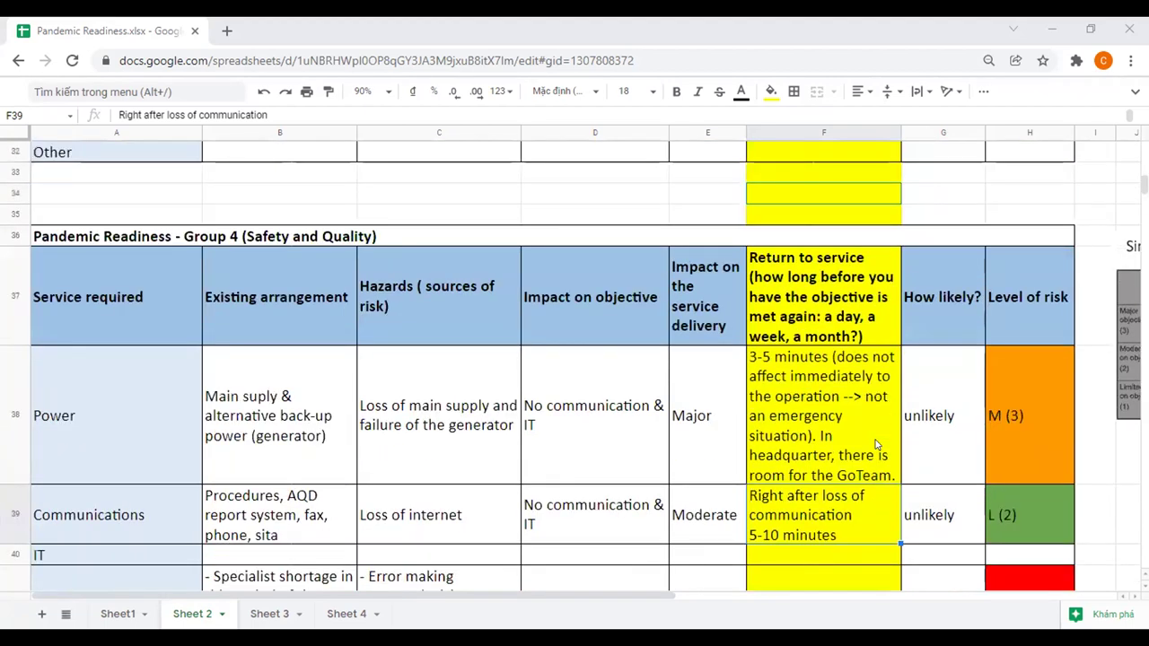
pyautogui.scroll(1, 877, 444)
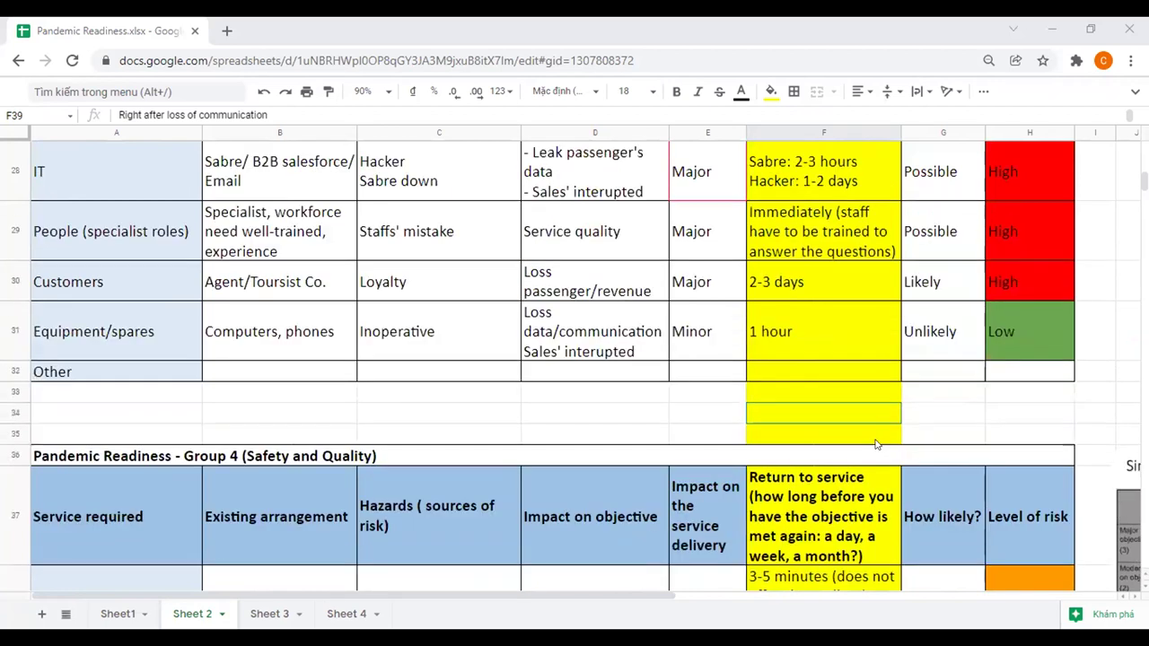
pyautogui.scroll(3, 877, 445)
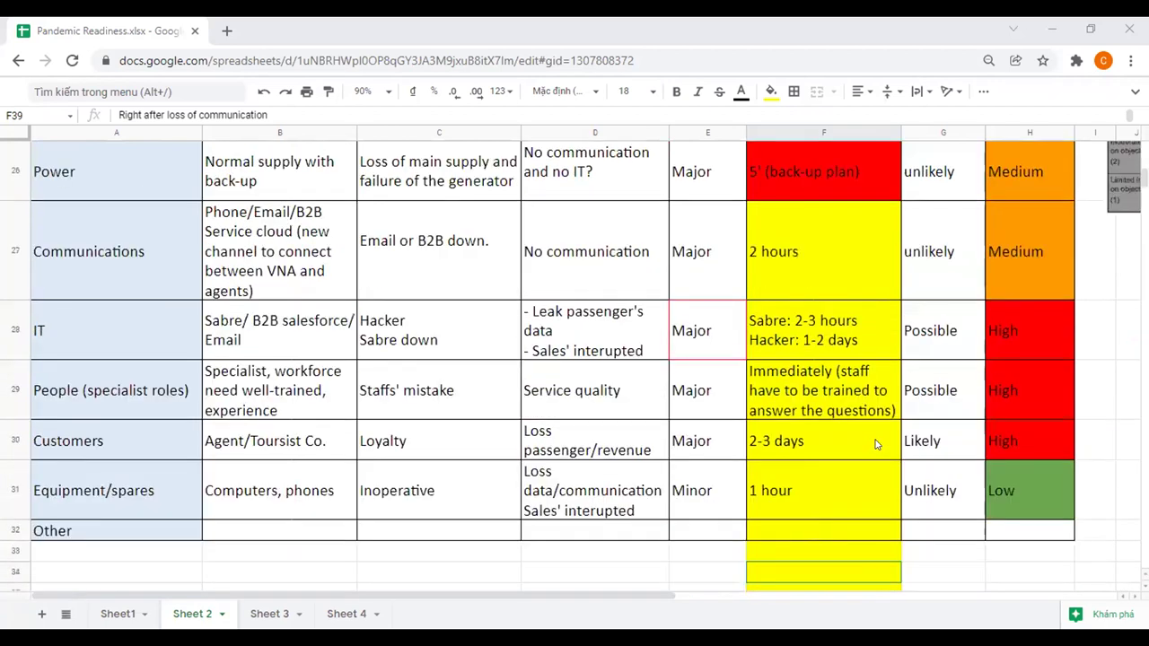
pyautogui.scroll(3, 878, 445)
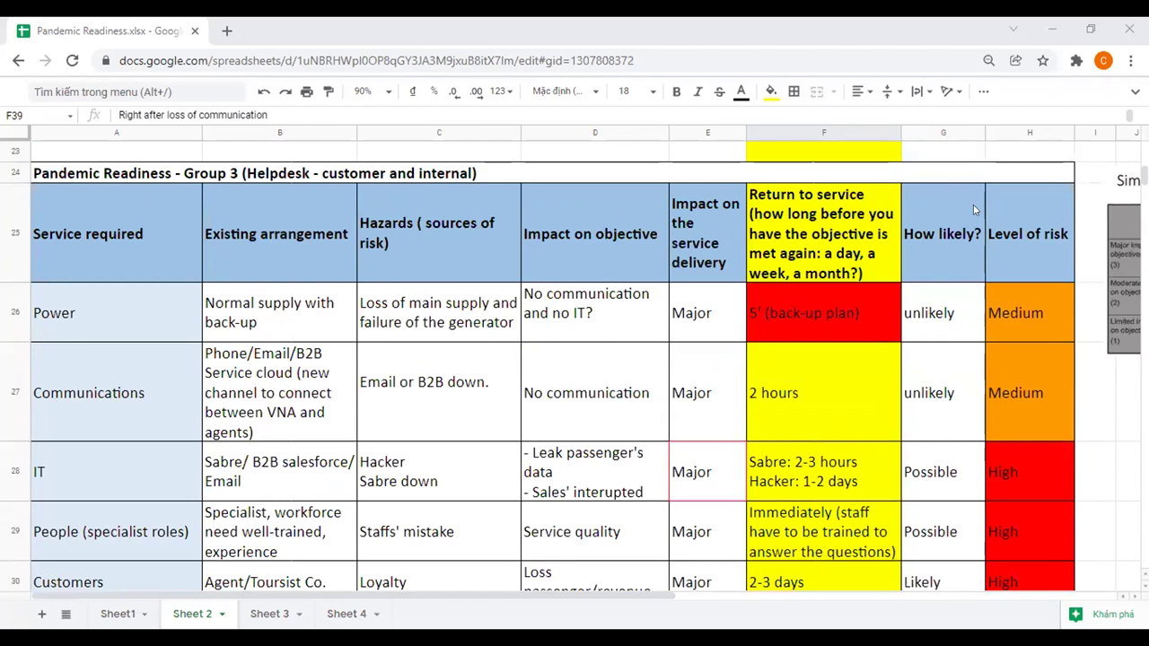
pyautogui.click(821, 312)
pyautogui.click(771, 90)
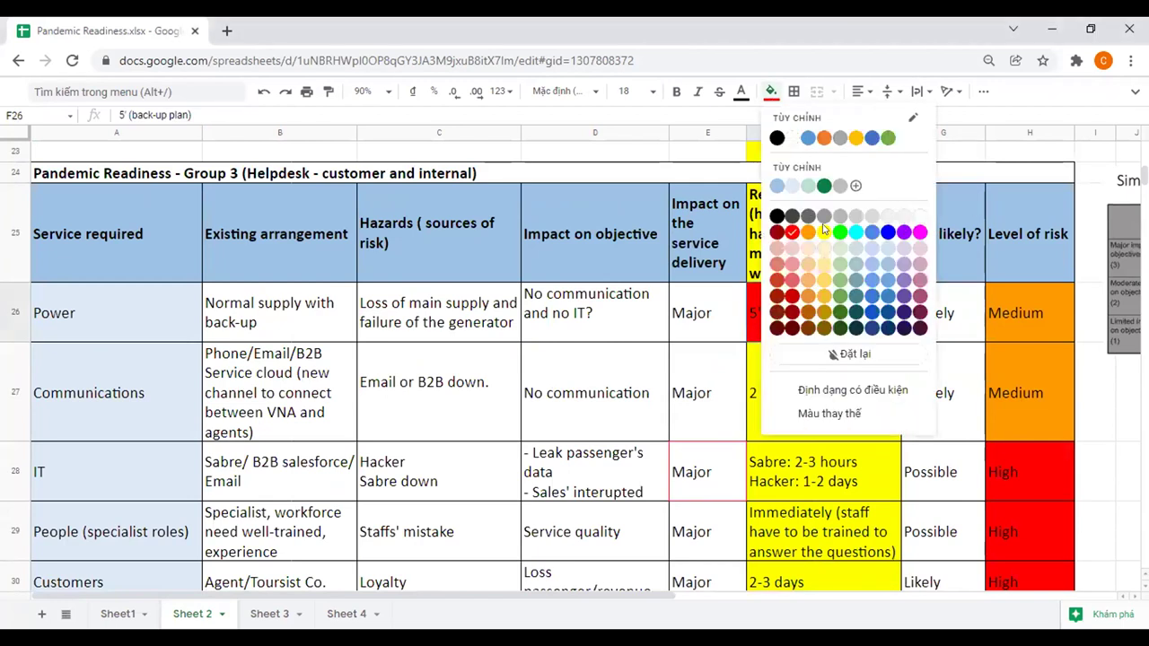
pyautogui.click(824, 232)
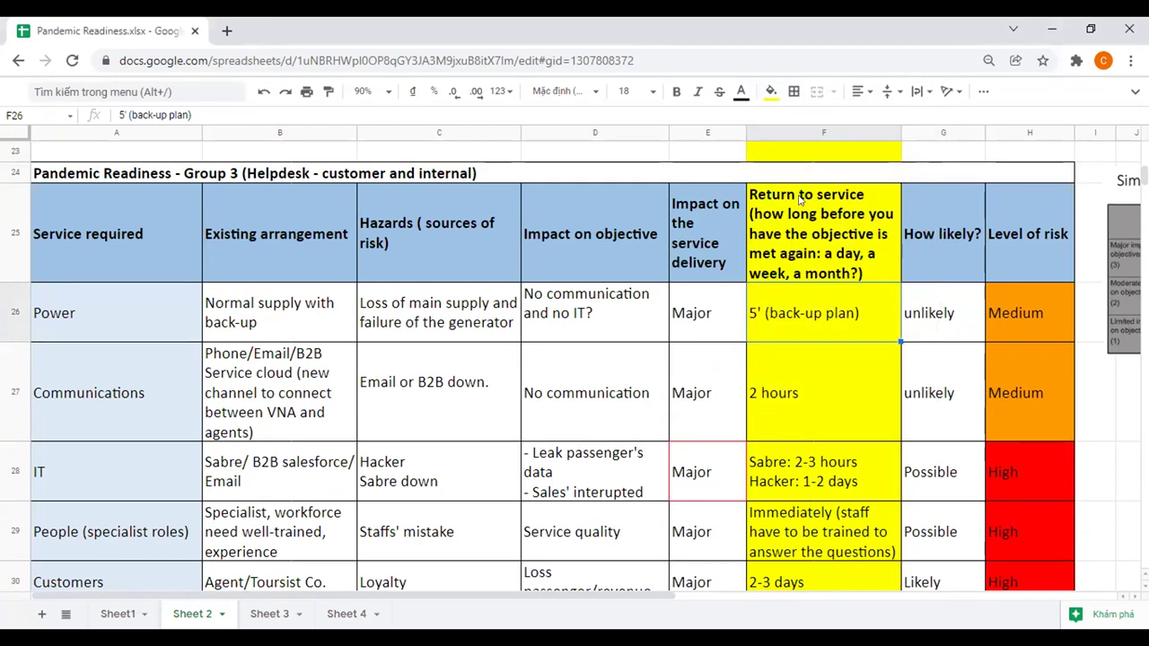
# Fill the Group 3 Power return-to-service cell F26 with orange
pyautogui.click(770, 91)
pyautogui.click(842, 354)
pyautogui.click(891, 389)
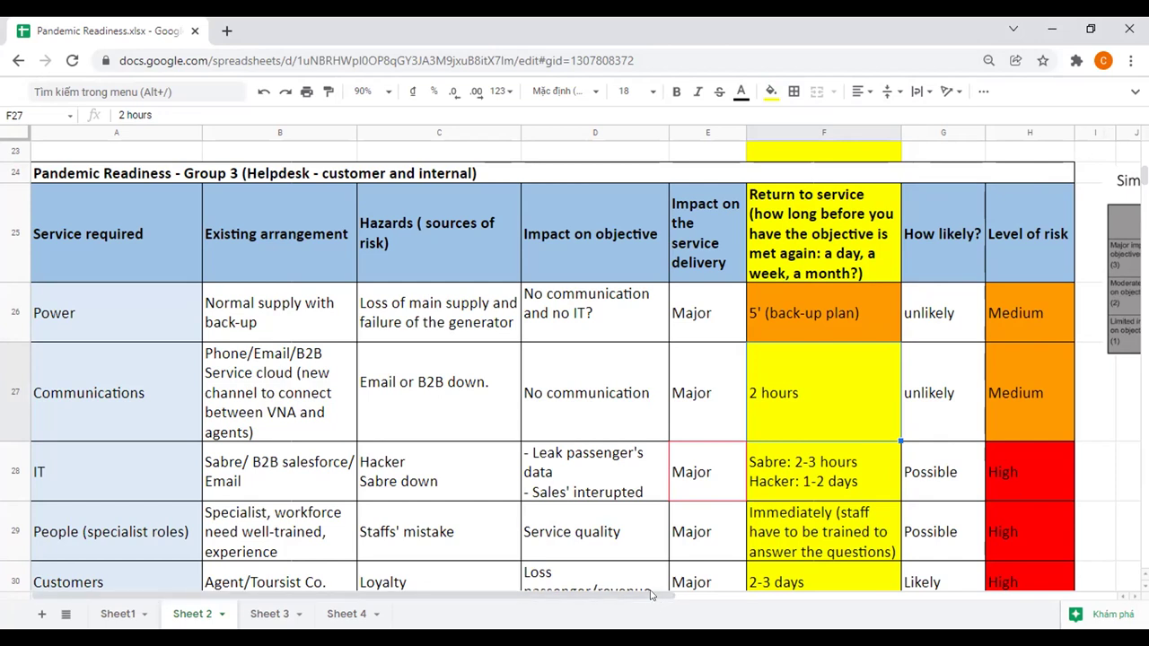
# Widen the empty column I beside the Level of risk column, making room for another table column
pyautogui.moveTo(651, 595); pyautogui.dragTo(747, 596)
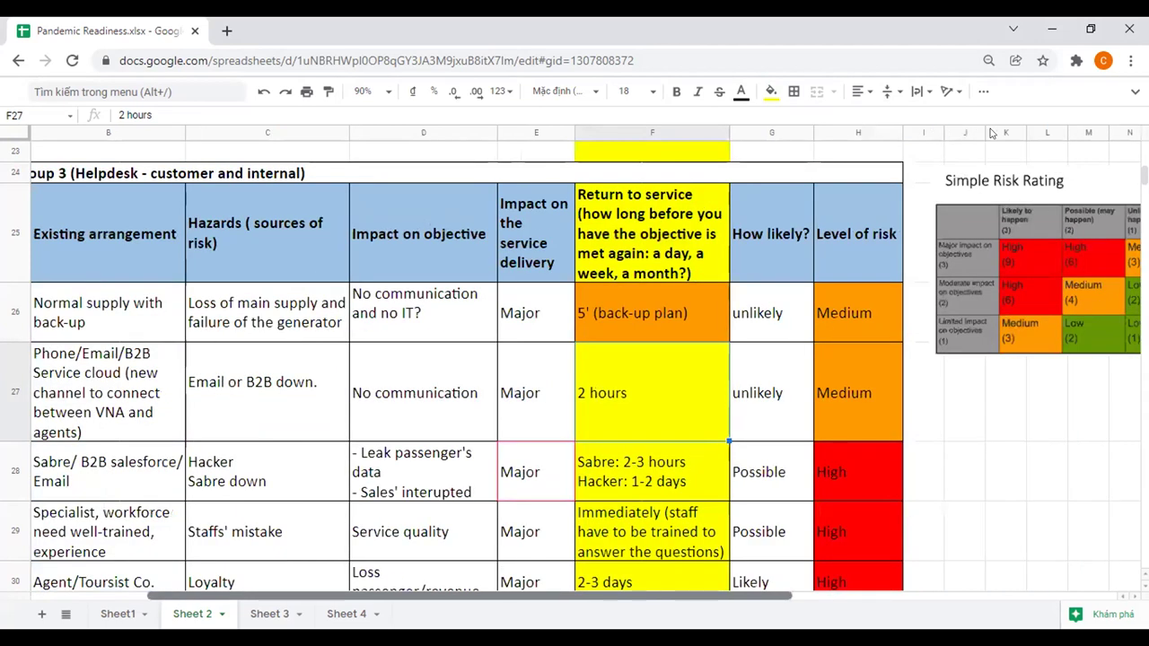
pyautogui.click(997, 186)
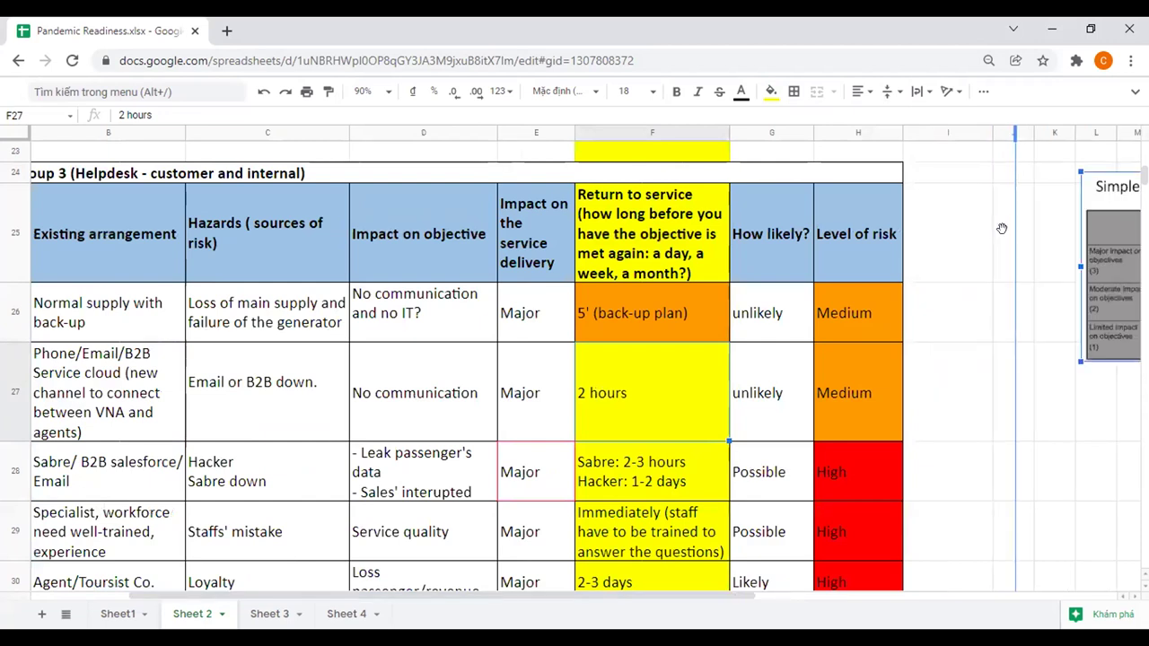
pyautogui.moveTo(1002, 229); pyautogui.dragTo(1004, 238)
# Enter the bold header "Mitigation" in cell I2 of the Group 1 table, next to Level of risk
pyautogui.scroll(2, 1005, 269)
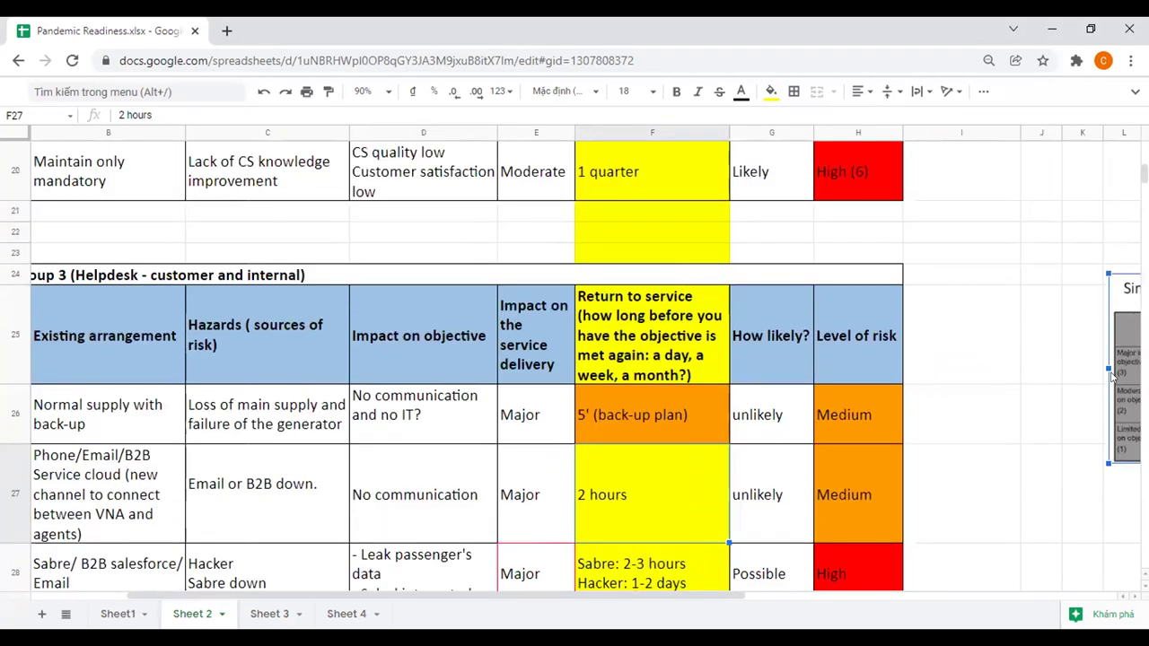
pyautogui.scroll(1, 1002, 307)
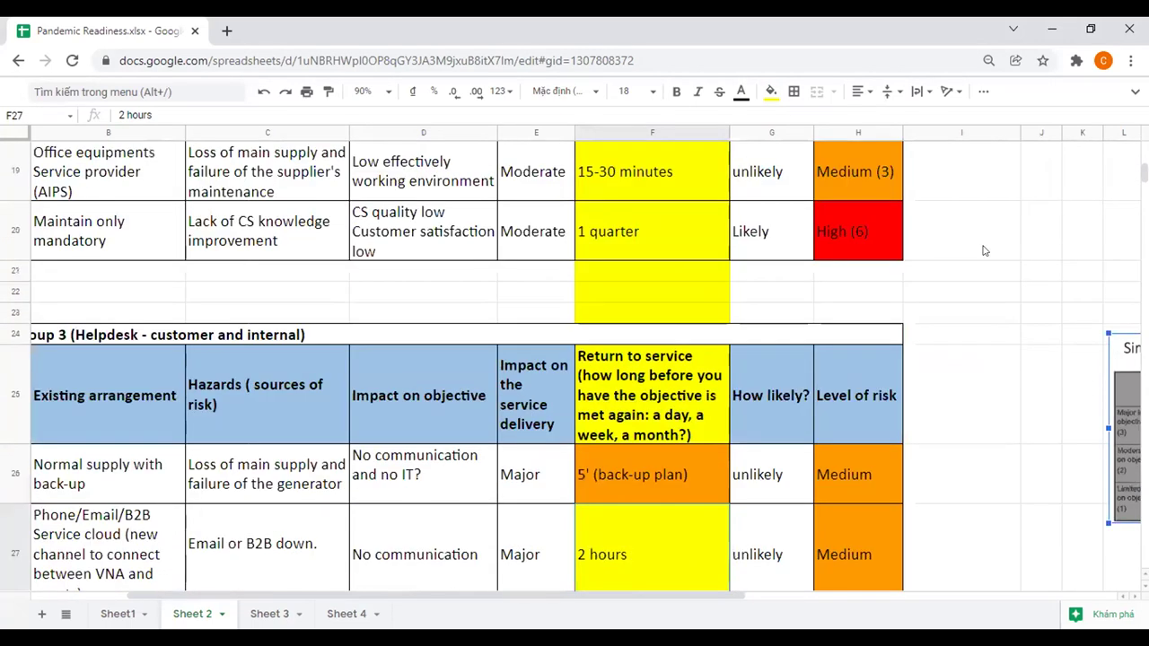
pyautogui.scroll(10, 1041, 256)
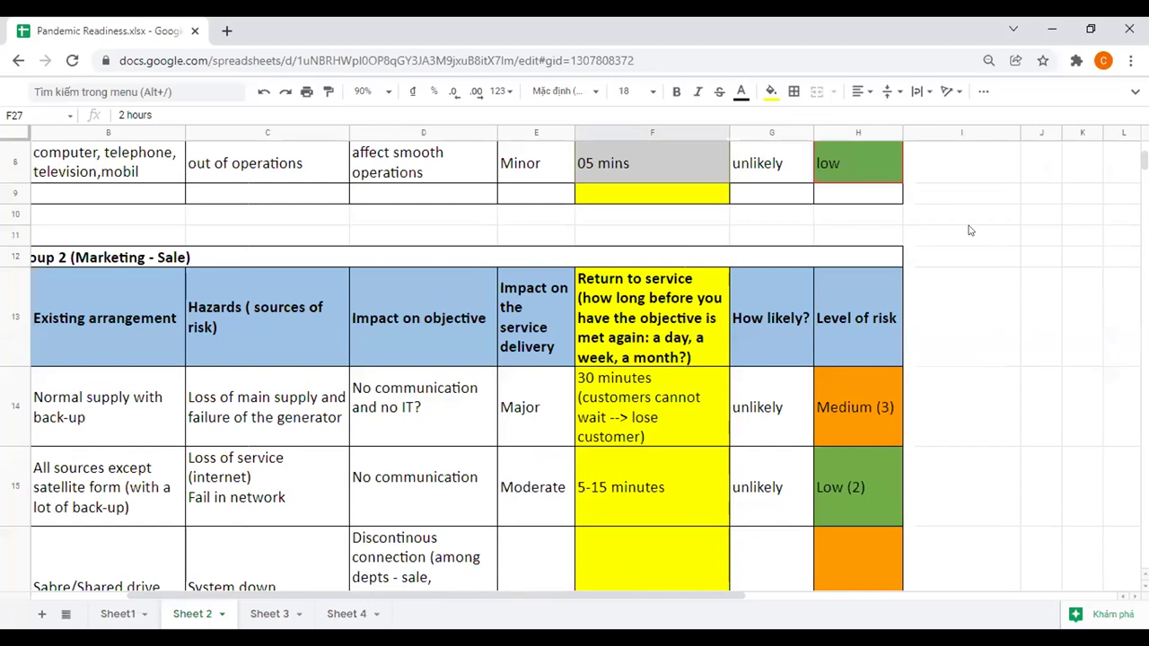
pyautogui.scroll(3, 969, 231)
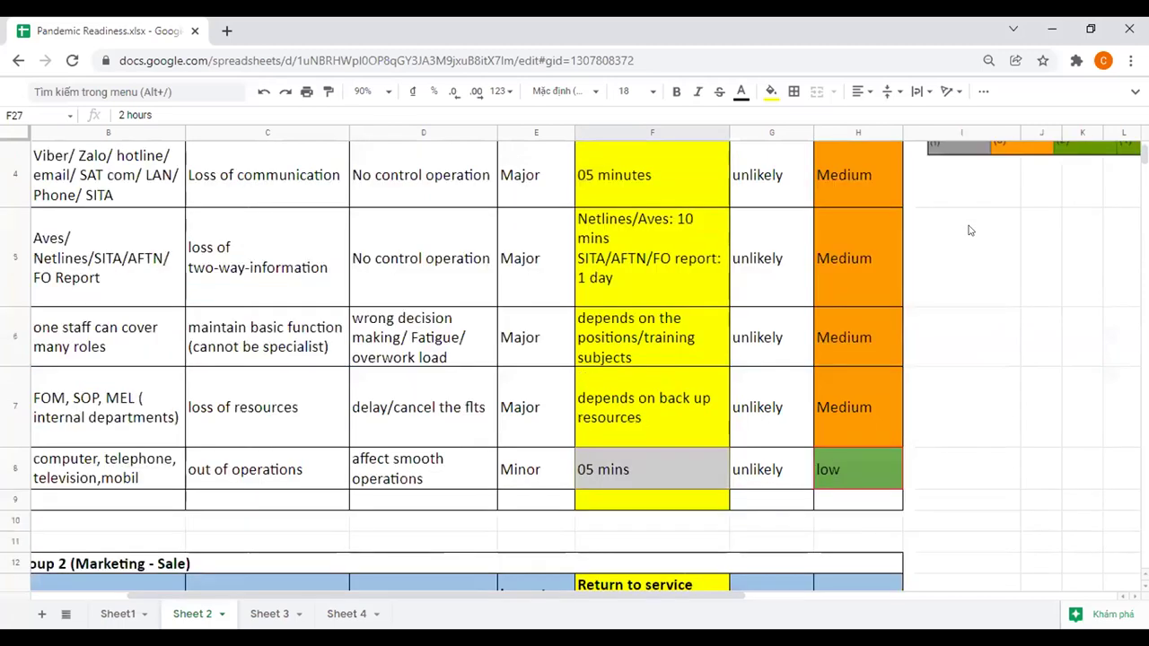
pyautogui.scroll(3, 987, 189)
pyautogui.click(987, 189)
pyautogui.write('Mit')
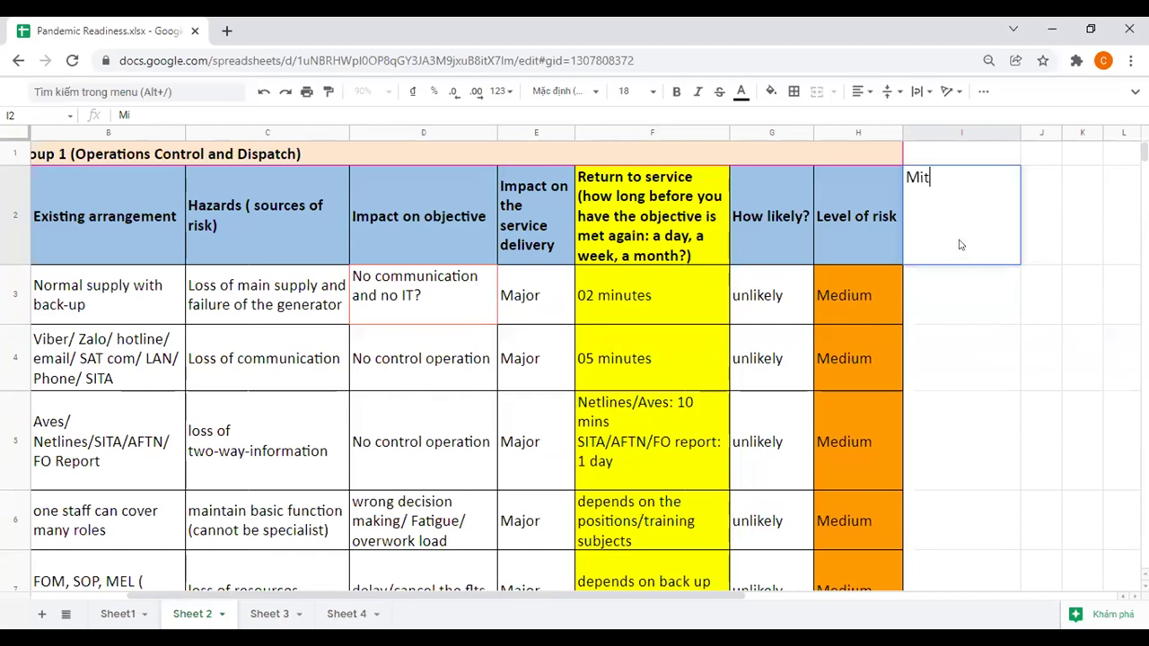
pyautogui.write('igation')
pyautogui.press('Return')
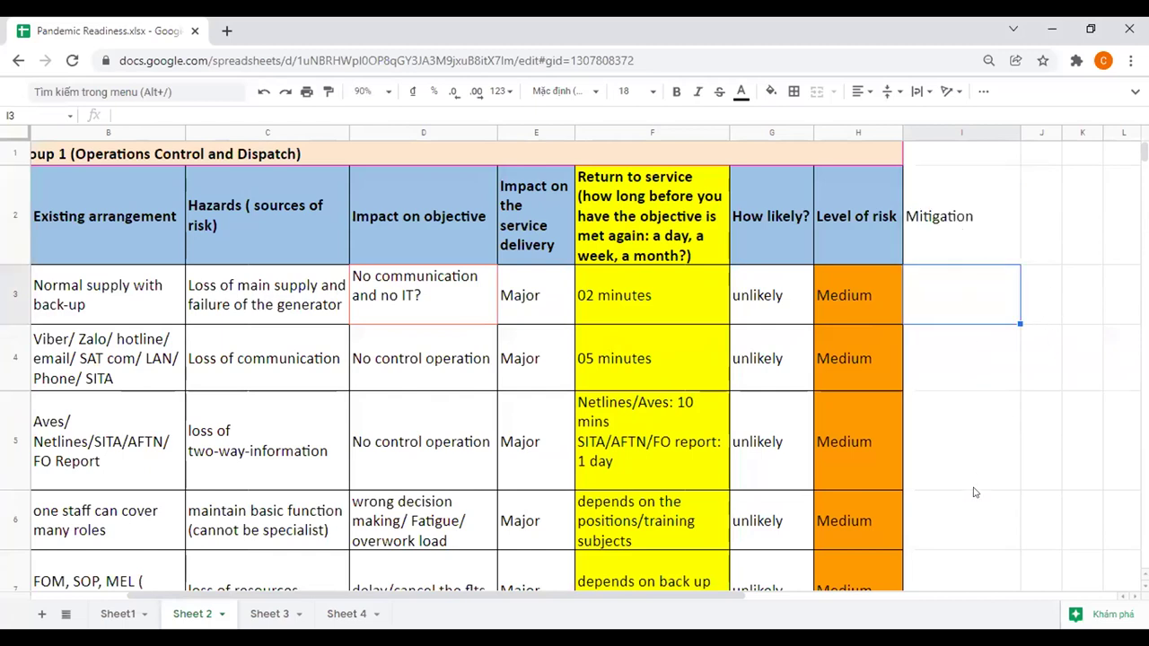
pyautogui.press('Up')
pyautogui.hotkey('ctrl', 'b')
pyautogui.press('Right')
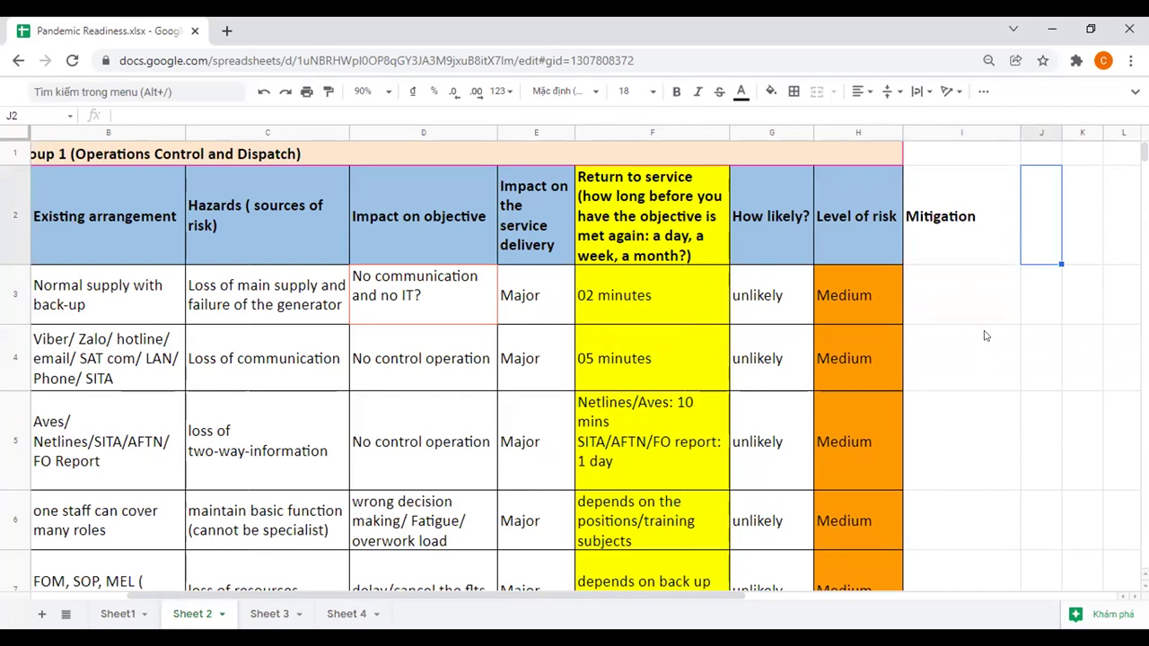
# Add black cell borders to the Mitigation column from I2 down to I9 in the Group 1 table
pyautogui.press('Left')
pyautogui.hotkey('shift', 'Down')
pyautogui.hotkey('shift', 'Down')
pyautogui.hotkey('shift', 'Down')
pyautogui.hotkey('shift', 'Down')
pyautogui.hotkey('shift', 'Down')
pyautogui.hotkey('shift', 'Down')
pyautogui.hotkey('shift', 'Down')
pyautogui.hotkey('shift', 'Down')
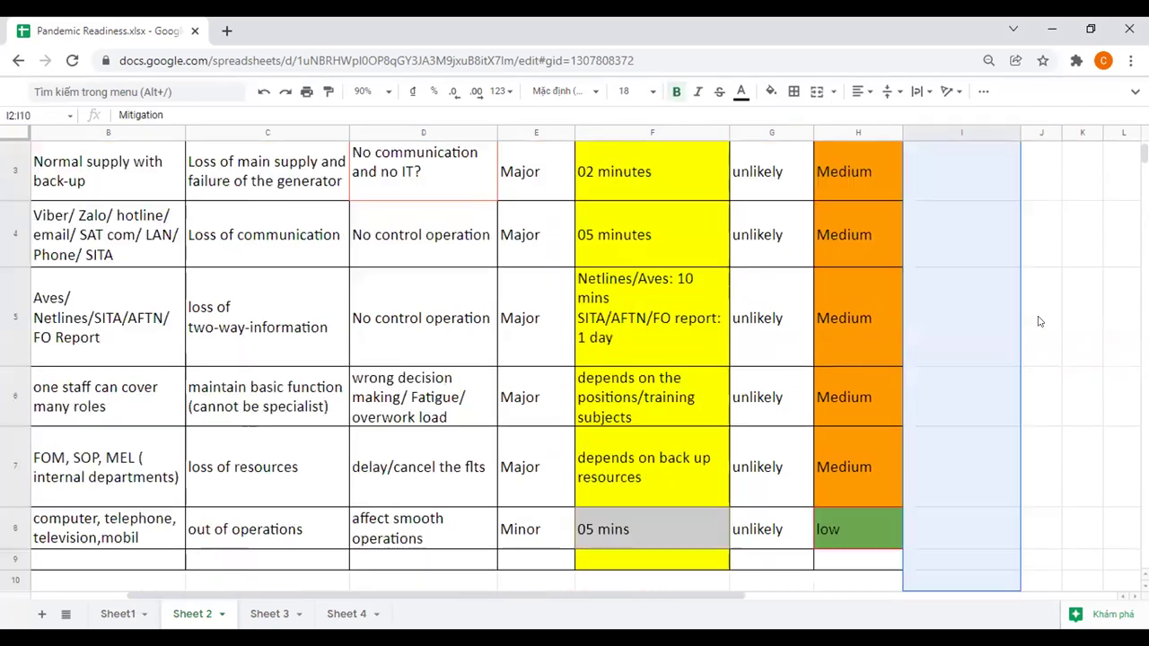
pyautogui.hotkey('shift', 'Up')
pyautogui.hotkey('shift', 'Up')
pyautogui.hotkey('shift', 'Up')
pyautogui.hotkey('shift', 'Up')
pyautogui.hotkey('shift', 'Up')
pyautogui.hotkey('shift', 'Up')
pyautogui.hotkey('shift', 'Up')
pyautogui.hotkey('shift', 'Up')
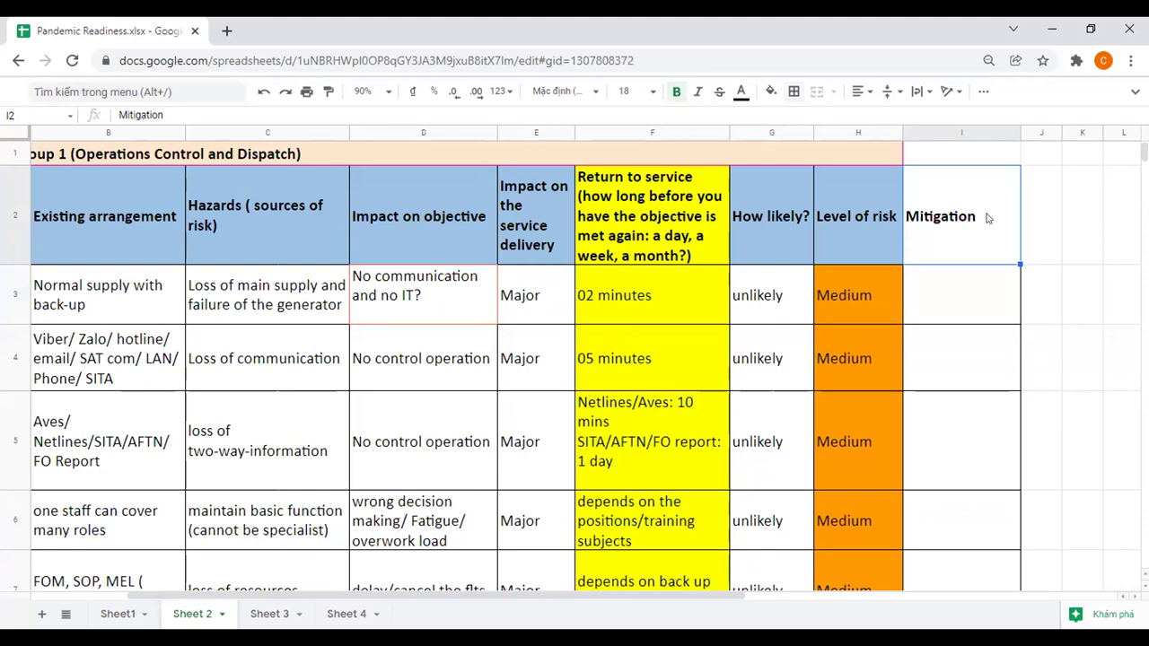
# Extend the header in I2 to read "Mitigation (how can we reduce this risk)"
pyautogui.doubleClick(988, 218)
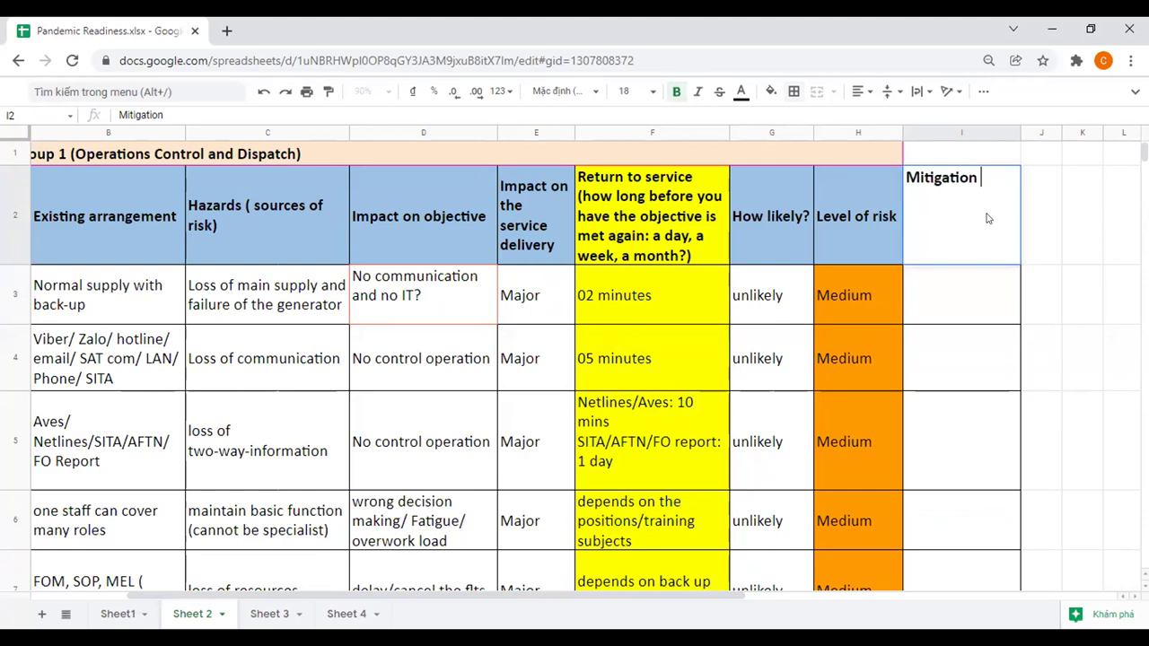
pyautogui.write('(how c')
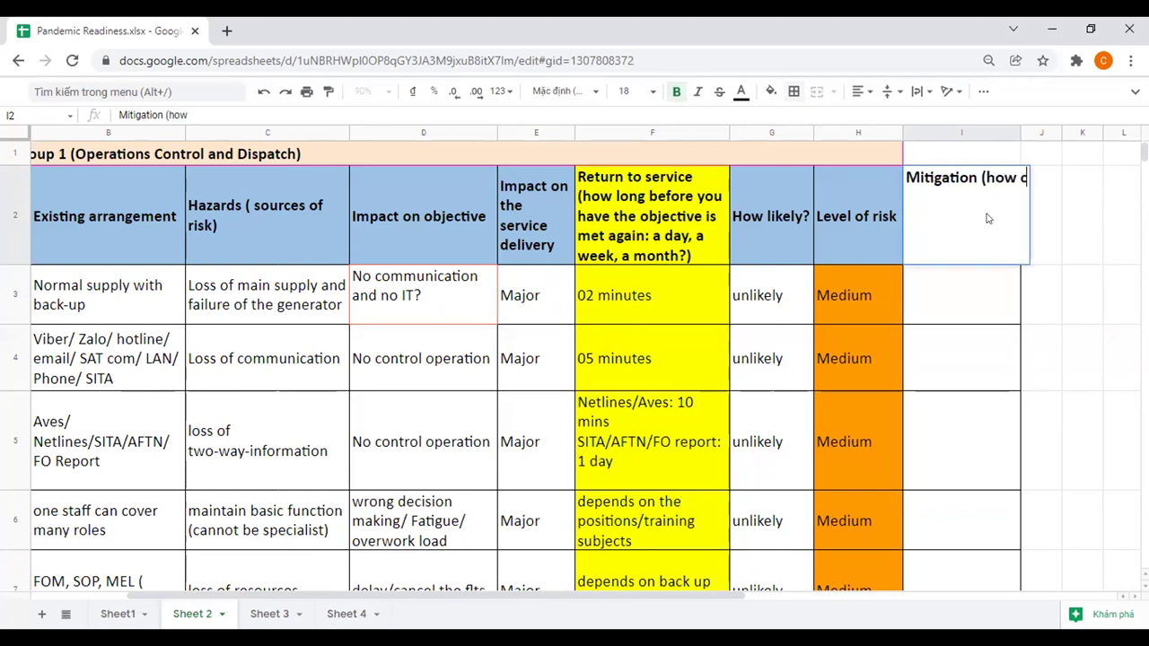
pyautogui.write('an we reduce')
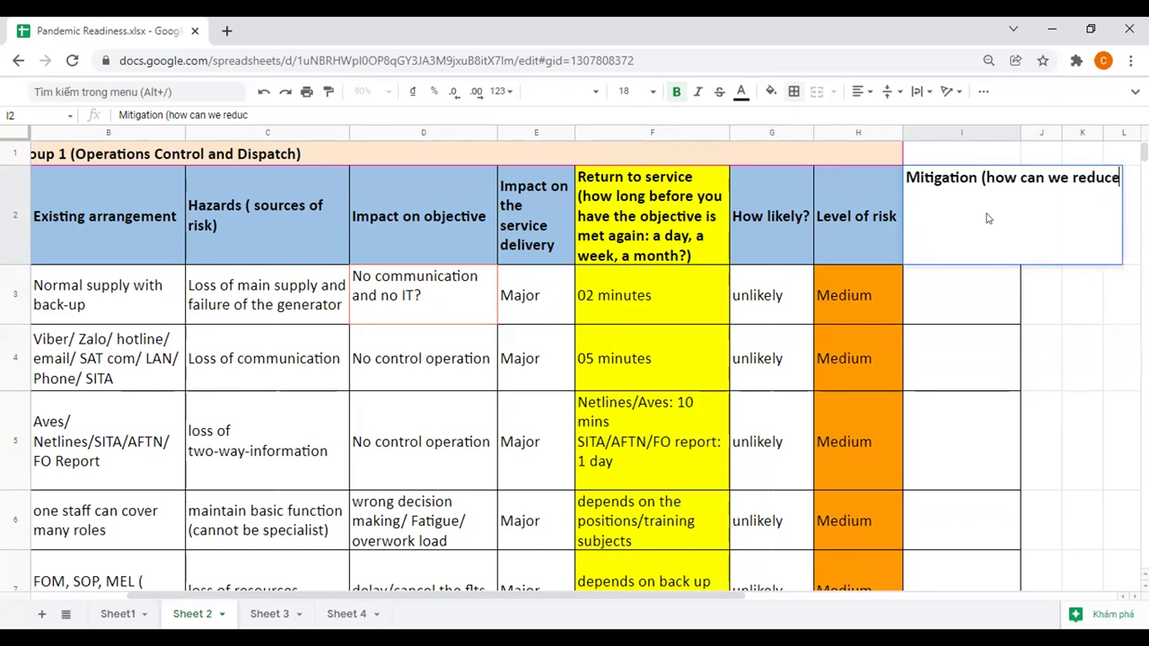
pyautogui.write(' this risk)')
pyautogui.press('Return')
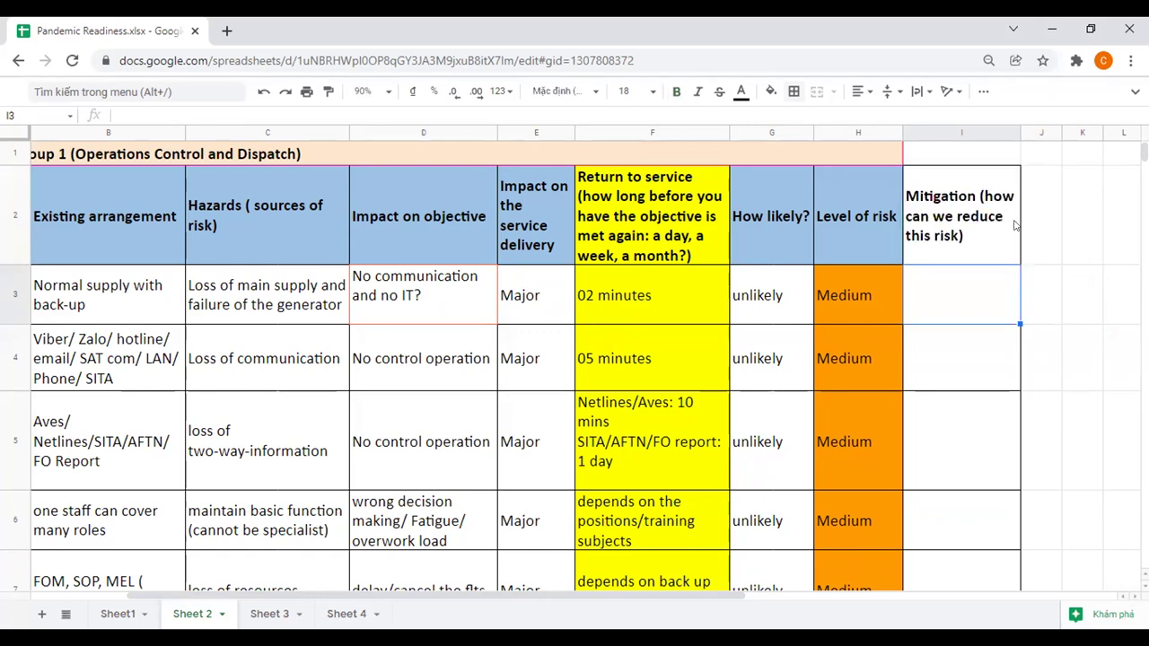
# Widen column J and enter the header "How can we improve our readiness for disruption?" in J2
pyautogui.click(1065, 263)
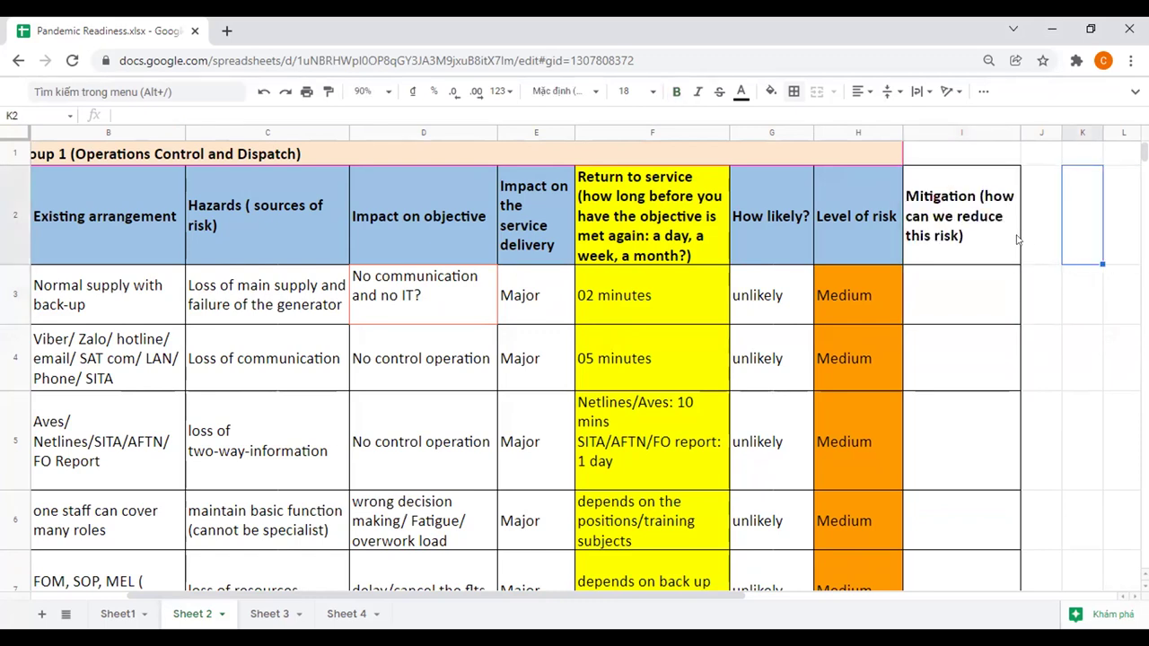
pyautogui.moveTo(1062, 132); pyautogui.dragTo(1133, 132)
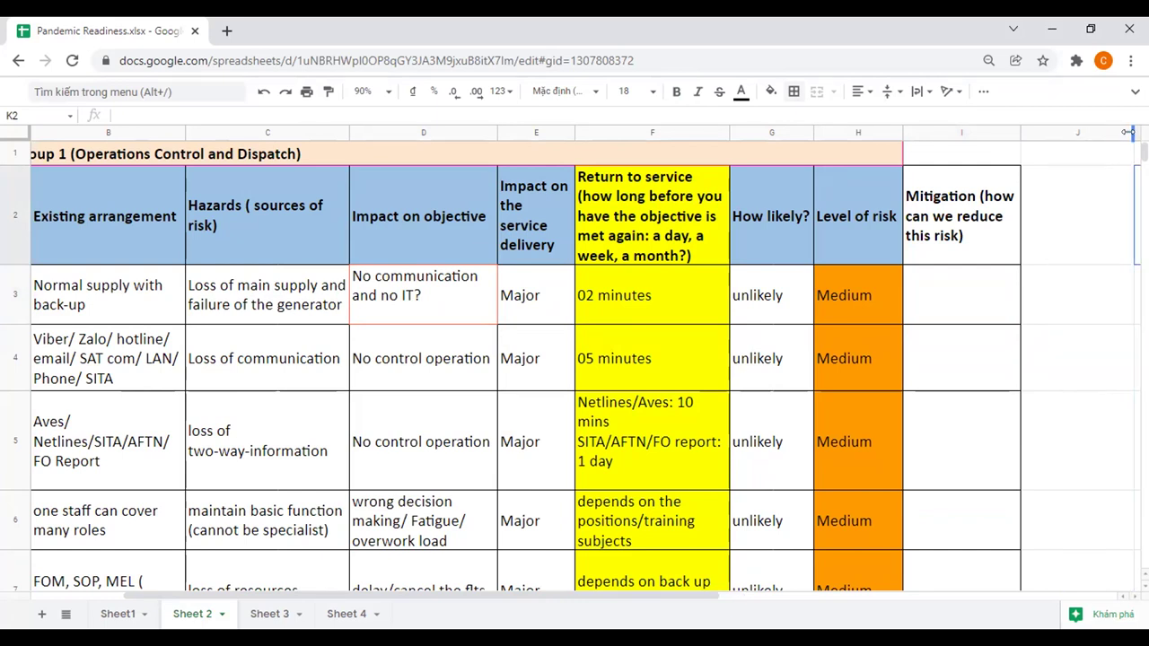
pyautogui.click(1070, 192)
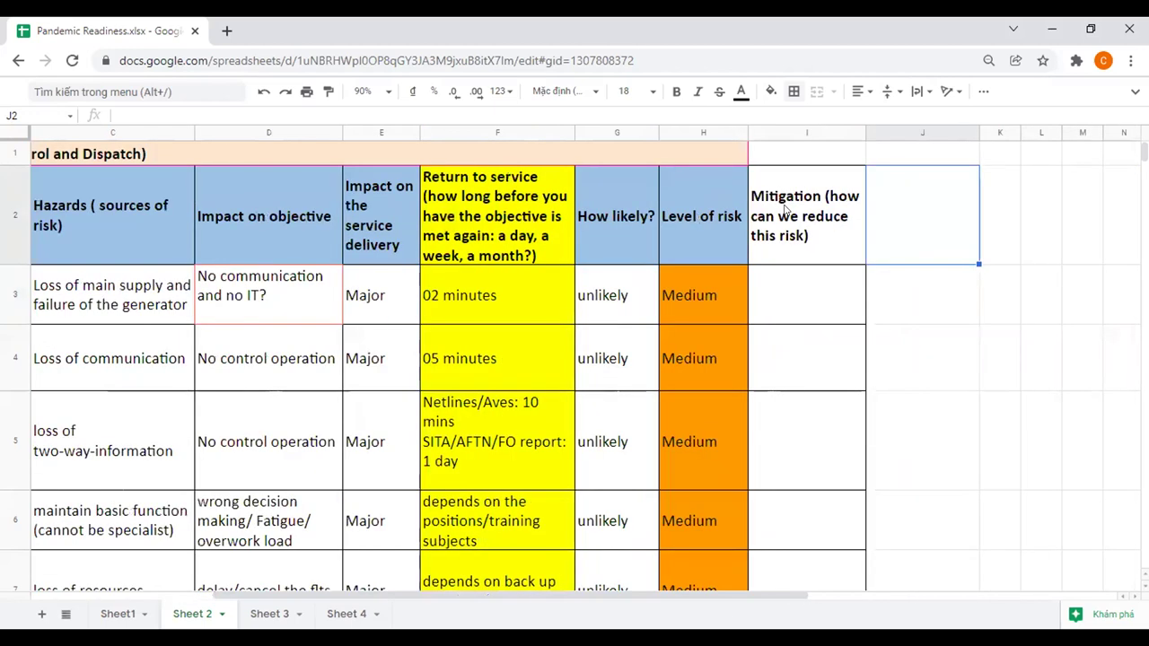
pyautogui.write('How can we')
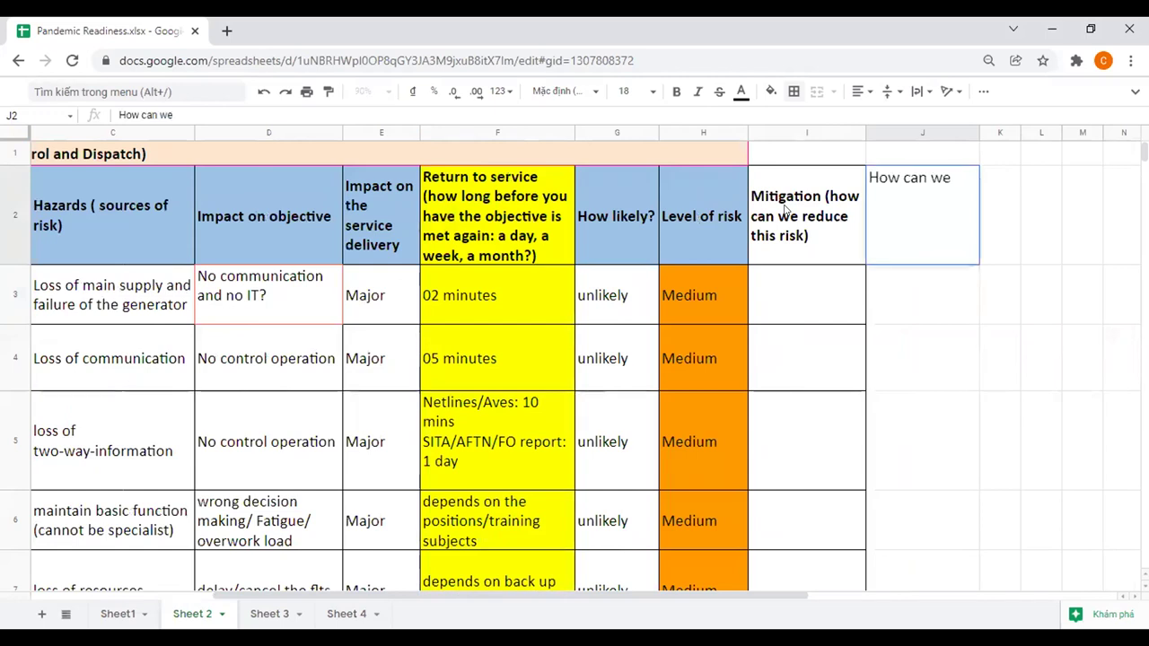
pyautogui.write(' impro')
pyautogui.press('BackSpace')
pyautogui.press('BackSpace')
pyautogui.press('BackSpace')
pyautogui.write('priv')
pyautogui.press('BackSpace')
pyautogui.press('BackSpace')
pyautogui.write('ove the')
pyautogui.press('BackSpace')
pyautogui.press('BackSpace')
pyautogui.press('BackSpace')
pyautogui.write('our readiness for')
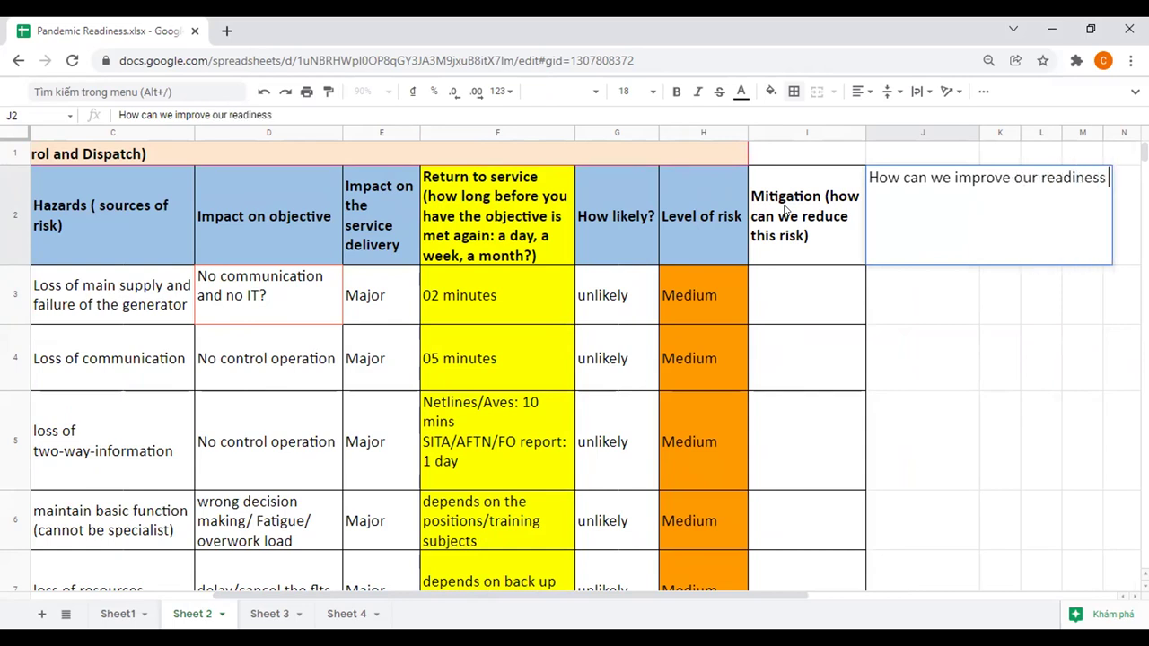
pyautogui.press('BackSpace')
pyautogui.press('BackSpace')
pyautogui.press('BackSpace')
pyautogui.press('BackSpace')
pyautogui.write('?')
pyautogui.press('BackSpace')
pyautogui.write('for disruption?')
pyautogui.press('Return')
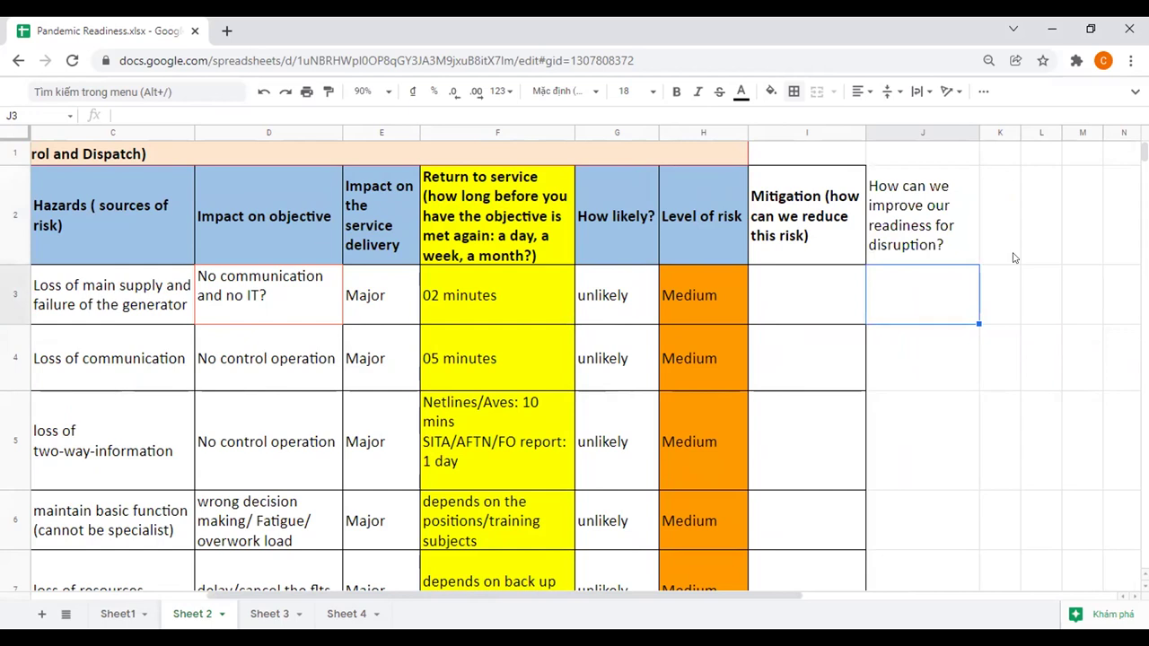
# Widen column K and enter the header "Can we improve our response to a disruption?" in K2
pyautogui.moveTo(1021, 133); pyautogui.dragTo(1082, 133)
pyautogui.moveTo(727, 597); pyautogui.dragTo(806, 597)
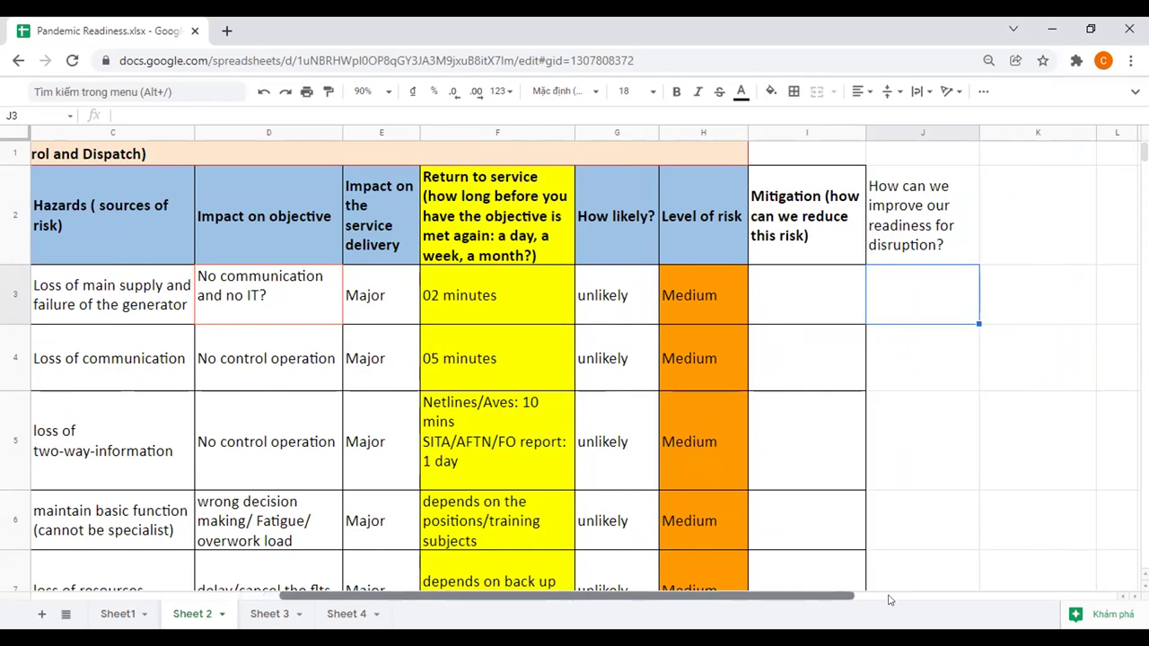
pyautogui.moveTo(890, 599); pyautogui.dragTo(893, 597)
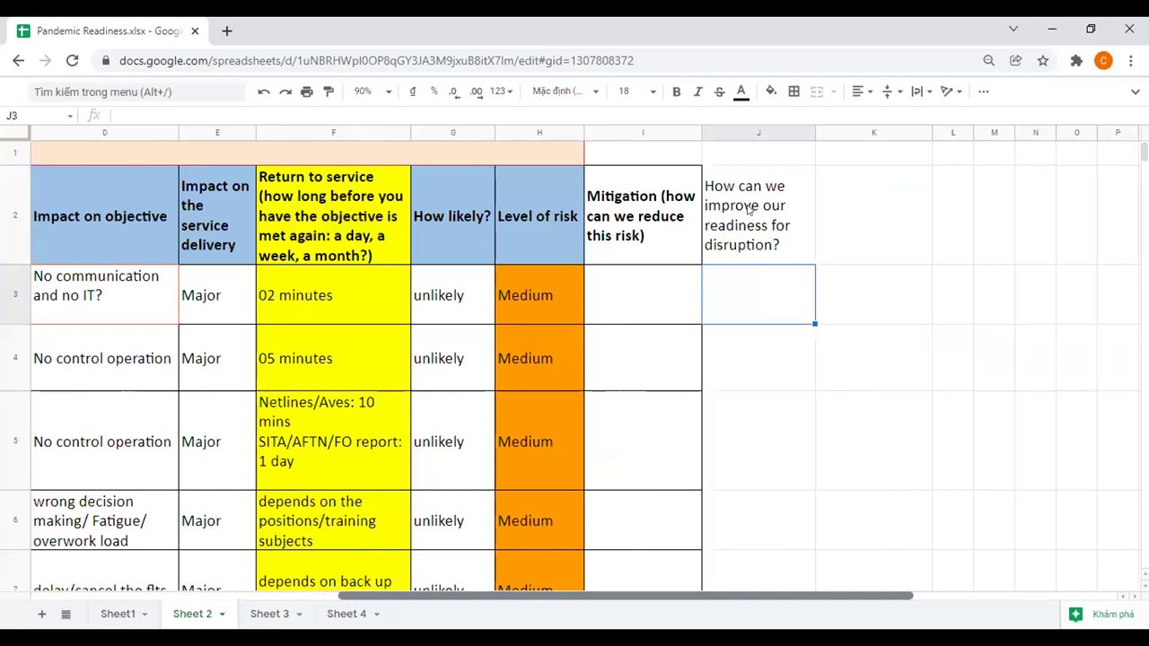
pyautogui.hscroll(2, 749, 208)
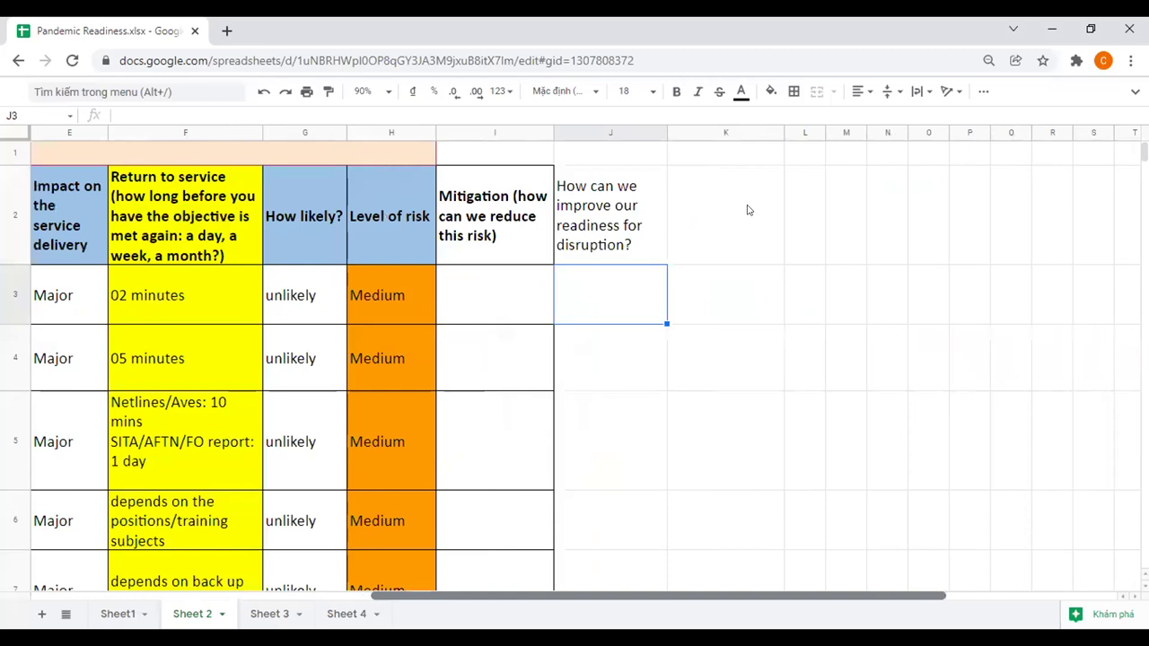
pyautogui.click(749, 210)
pyautogui.write('Can we improve our response to a disruption?')
pyautogui.press('Tab')
# Make the J2 and K2 headers bold and apply all borders to columns J and K down to row 9
pyautogui.hotkey('ctrl', 'b')
pyautogui.moveTo(610, 216); pyautogui.dragTo(689, 505)
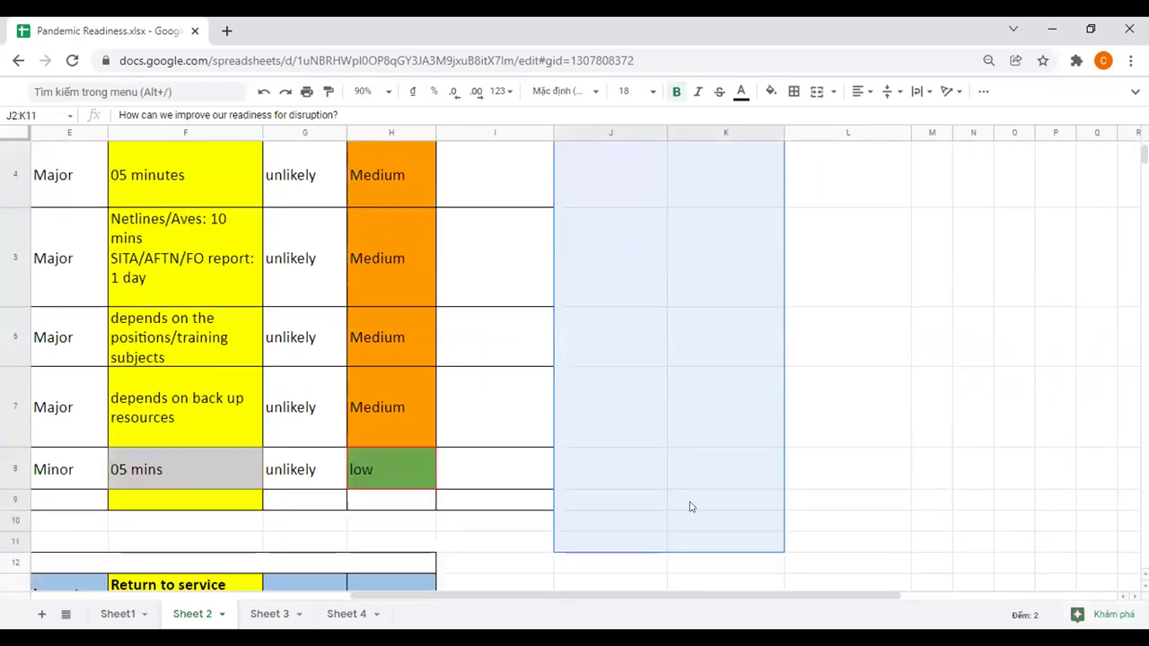
pyautogui.click(794, 94)
pyautogui.click(800, 118)
pyautogui.click(880, 259)
pyautogui.scroll(3, 802, 239)
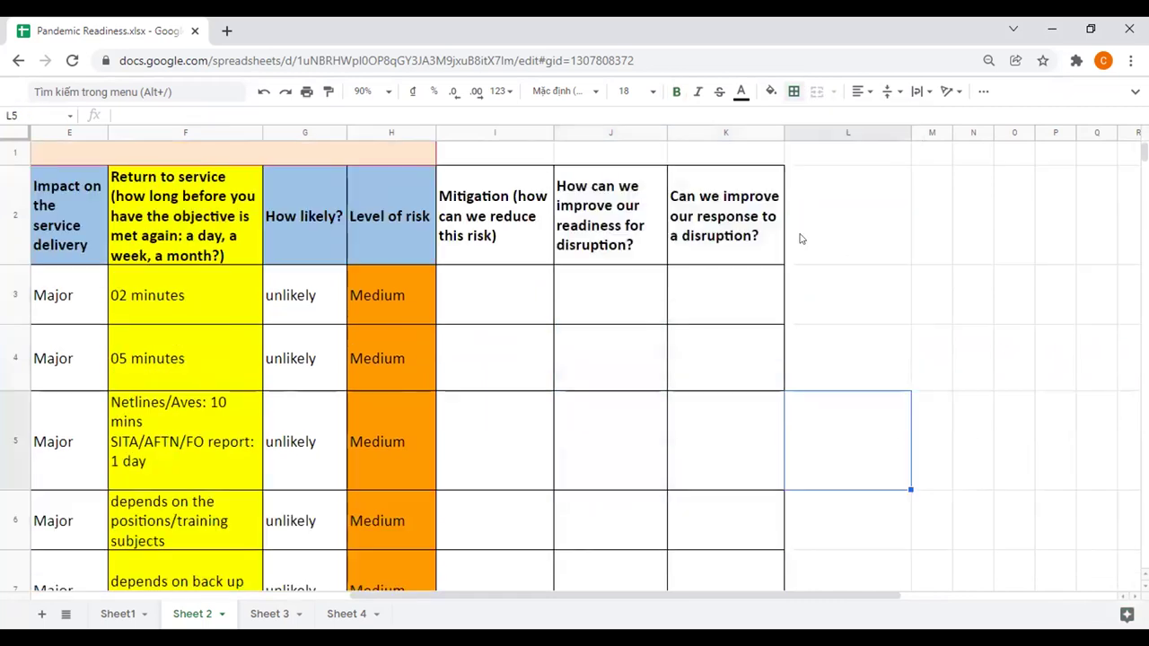
# Apply all borders to the empty cells L2:L9 beside the response column
pyautogui.moveTo(802, 239); pyautogui.dragTo(844, 355)
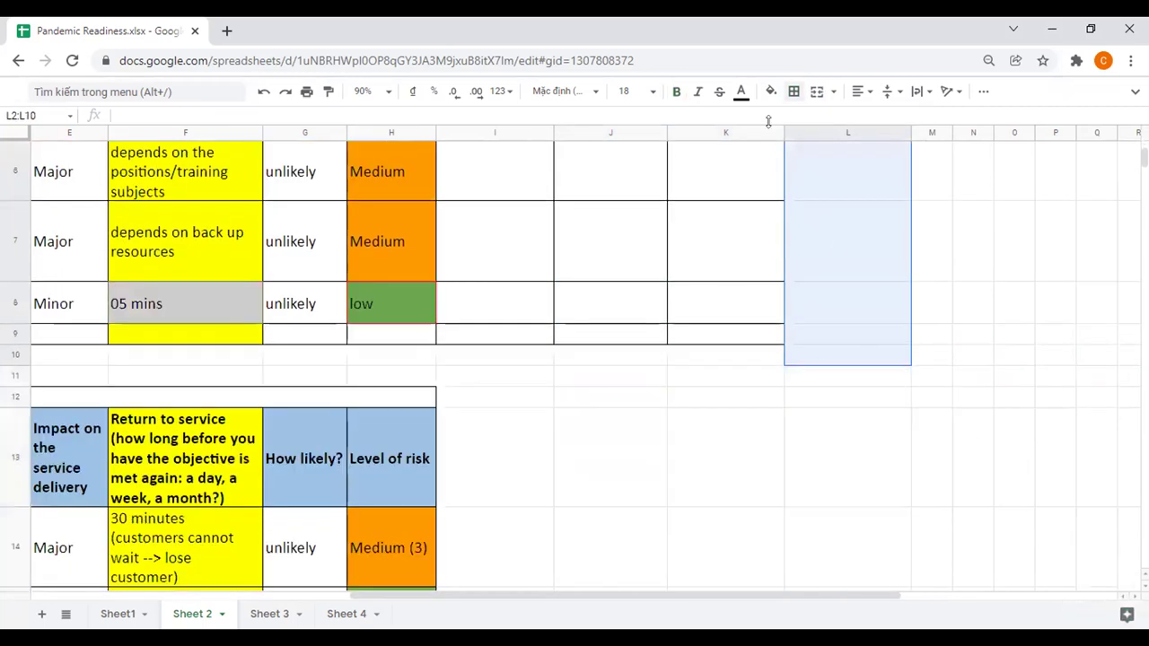
pyautogui.hotkey('shift', 'Up')
pyautogui.click(793, 91)
pyautogui.click(799, 120)
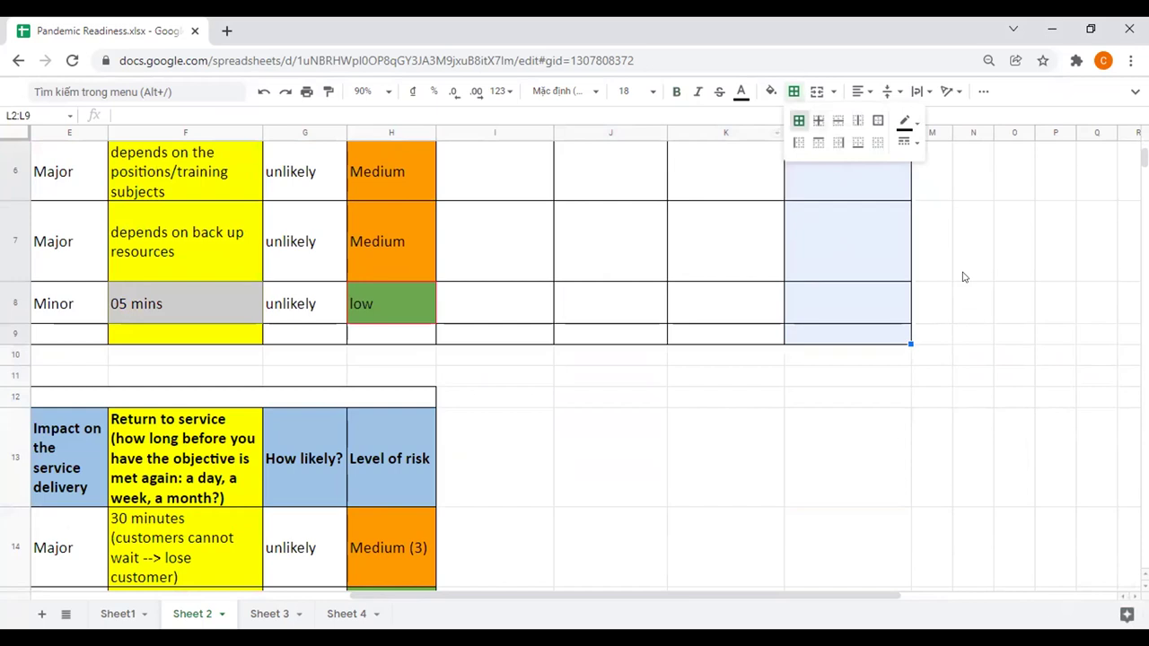
pyautogui.scroll(5, 963, 277)
pyautogui.press('Left')
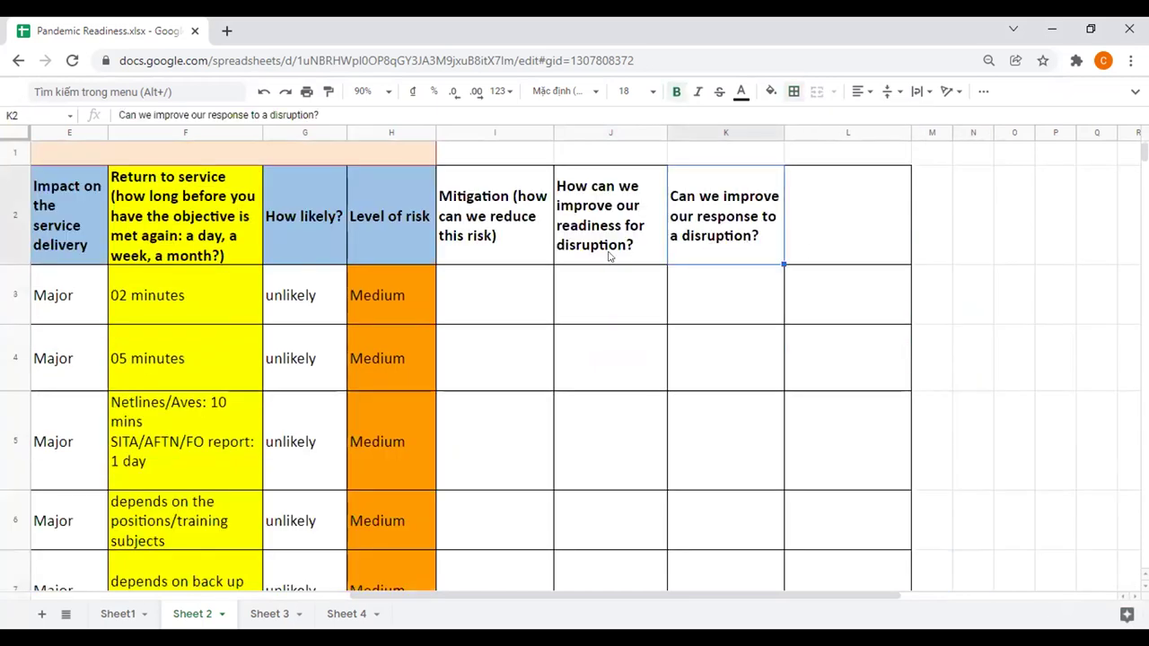
# Copy the blue Level of risk header formatting to the Return to service header F2 and the new header cells I2:L2
pyautogui.click(392, 261)
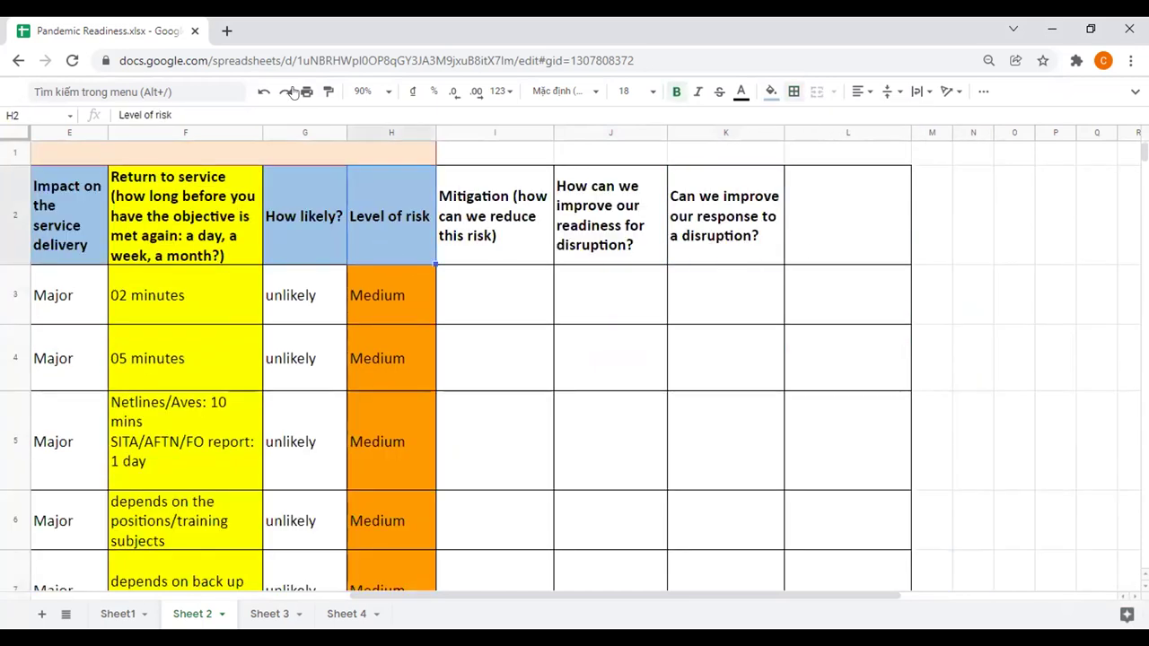
pyautogui.hotkey('ctrl', 'z')
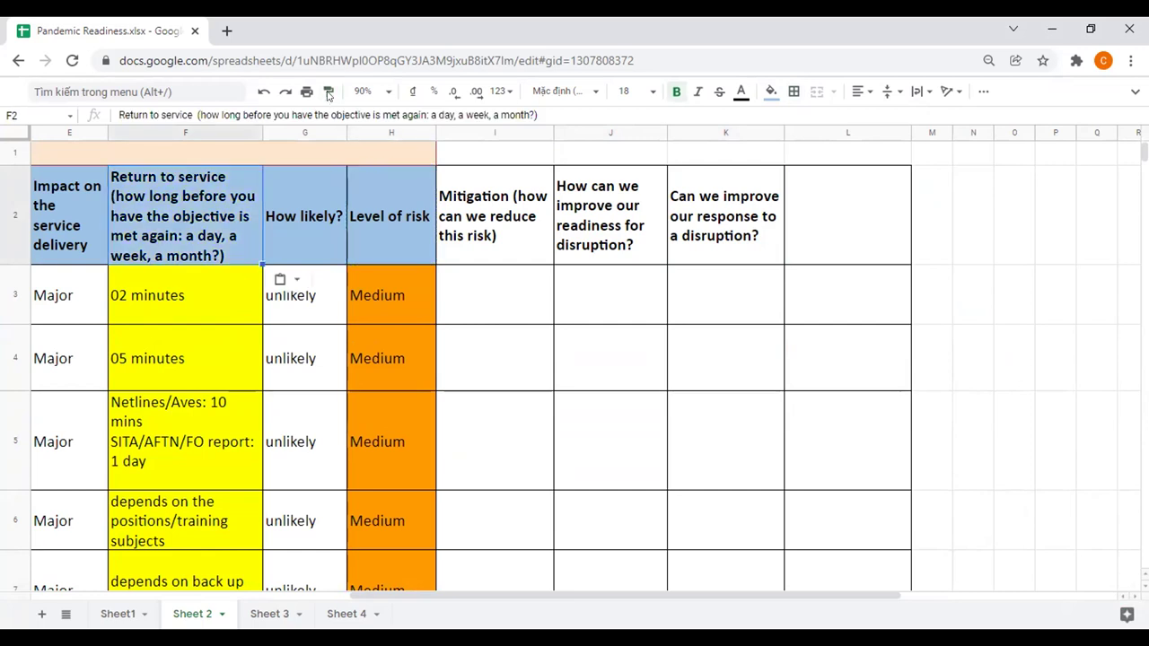
pyautogui.hotkey('ctrl', 'y')
pyautogui.click(1010, 282)
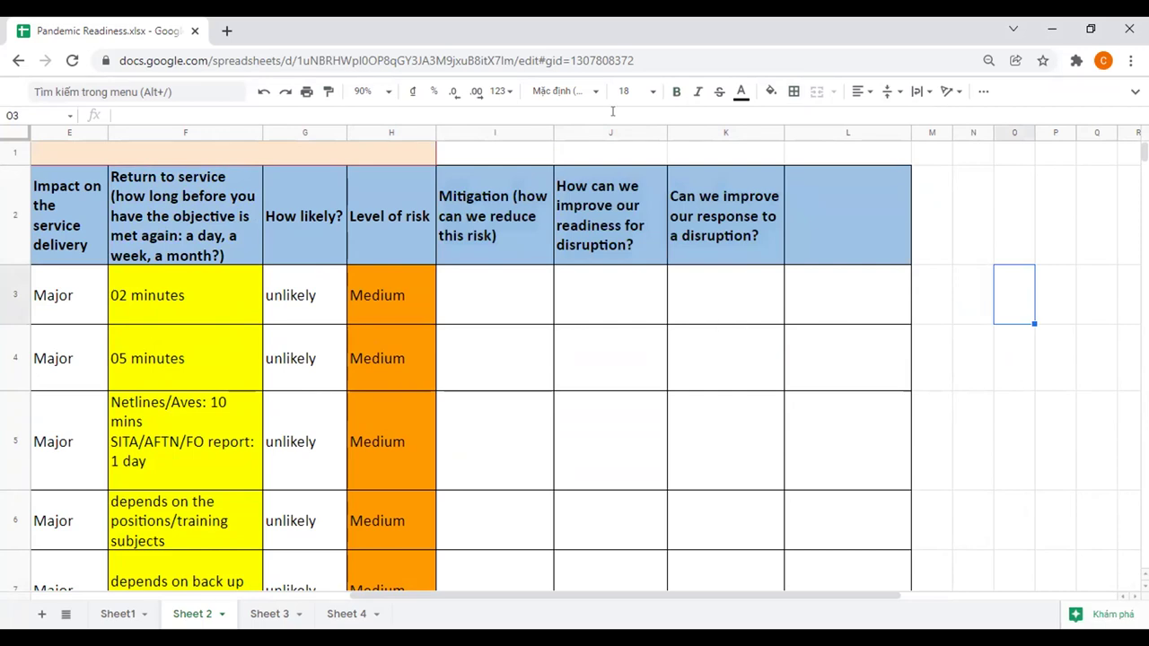
# Remove the fill colour from the whole Return to service column F, and reapply the blue How likely? header formatting to F2
pyautogui.hotkey('ctrl', 'y')
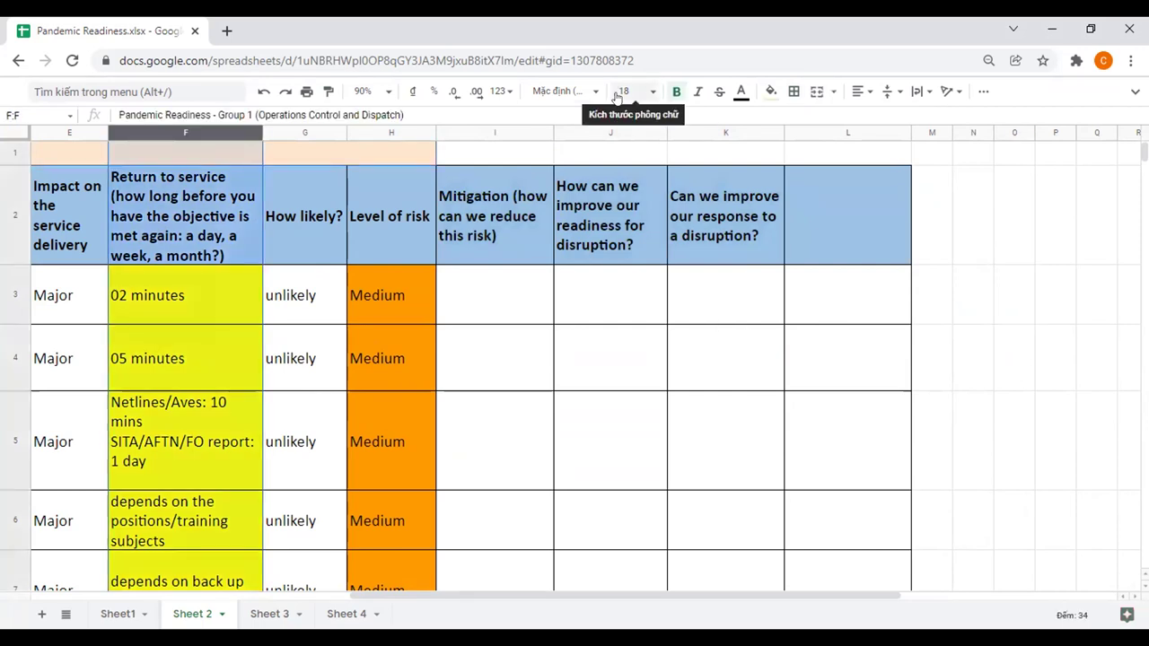
pyautogui.click(771, 91)
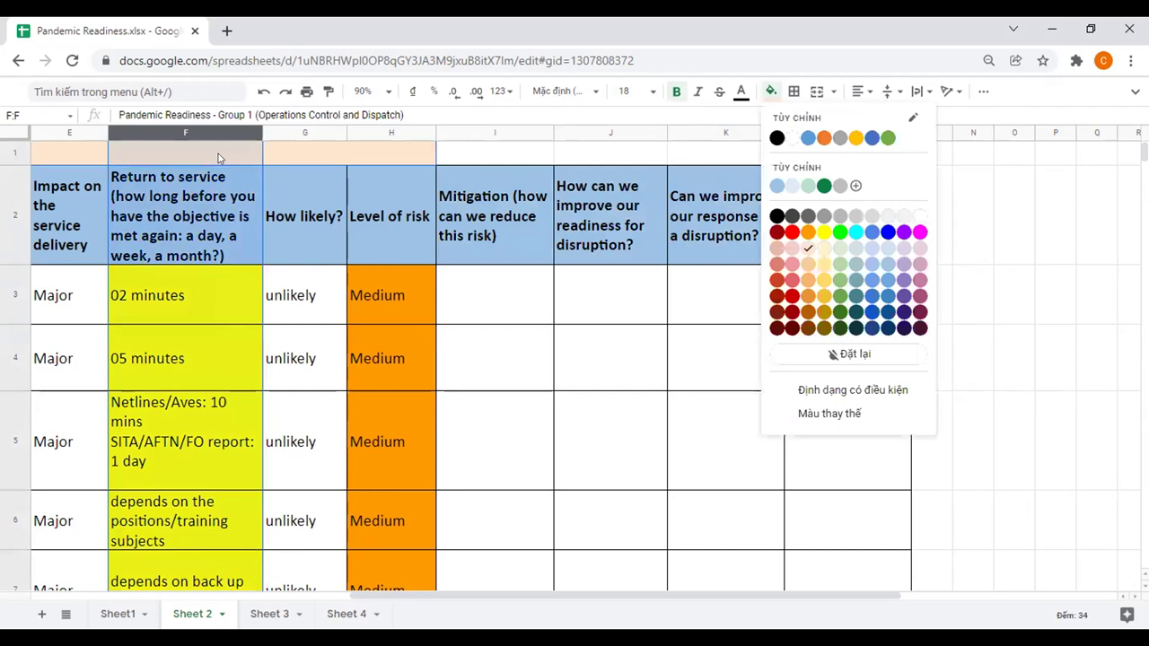
pyautogui.hotkey('ctrl', 'z')
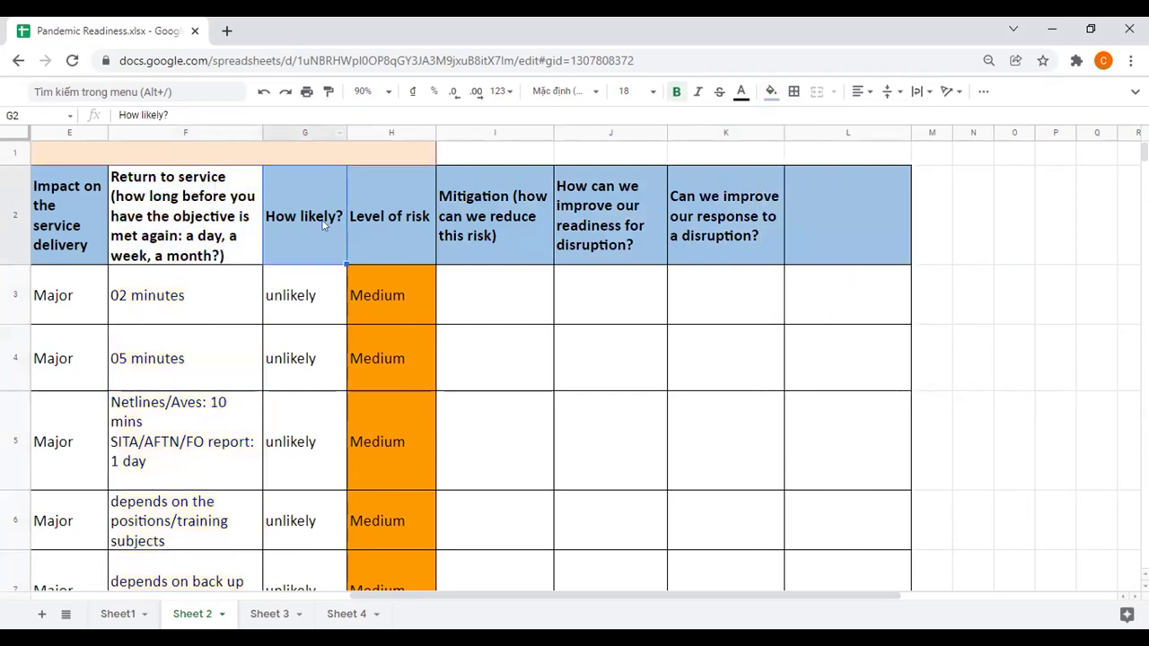
pyautogui.hotkey('ctrl', 'z')
pyautogui.click(679, 367)
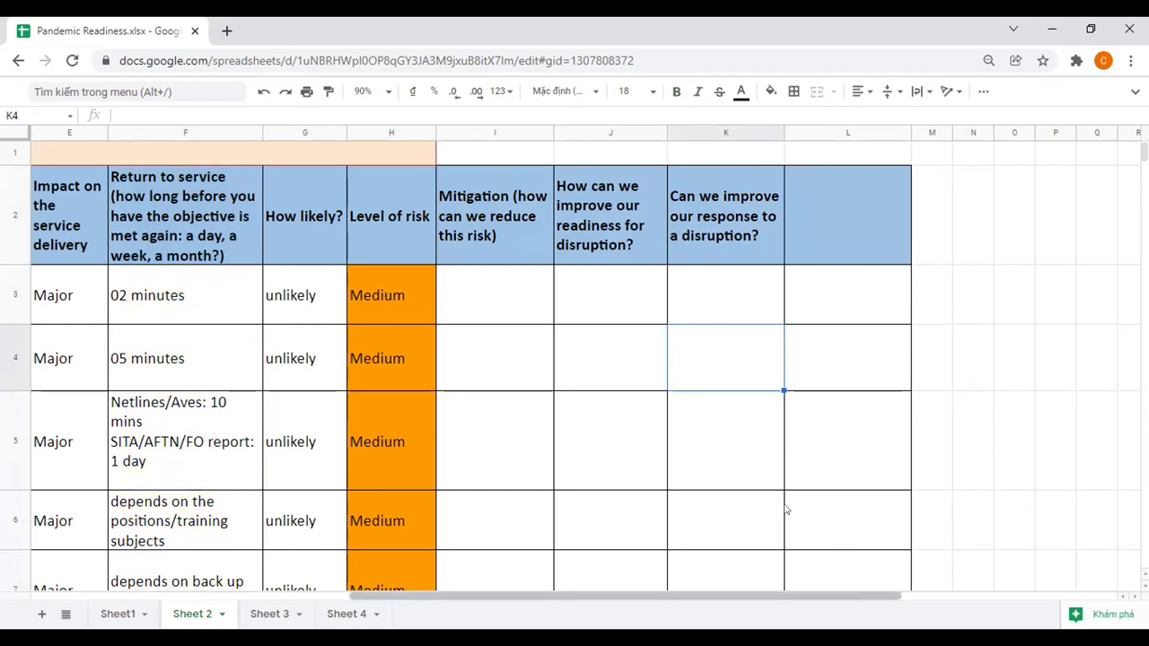
pyautogui.click(717, 455)
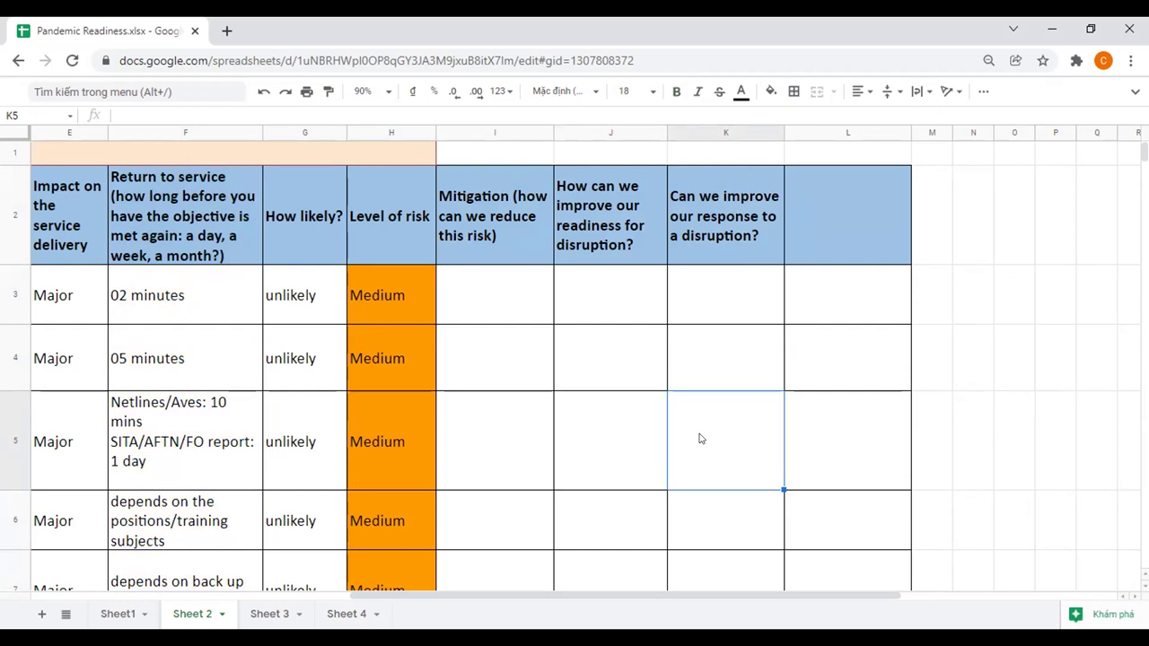
pyautogui.click(848, 226)
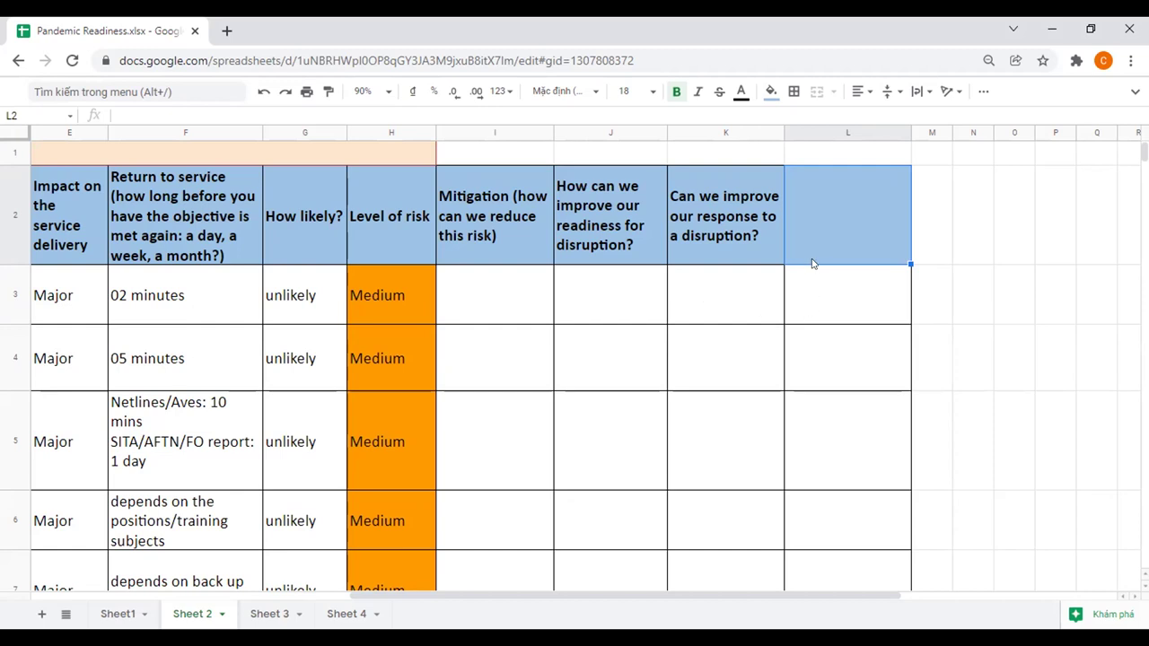
pyautogui.click(548, 258)
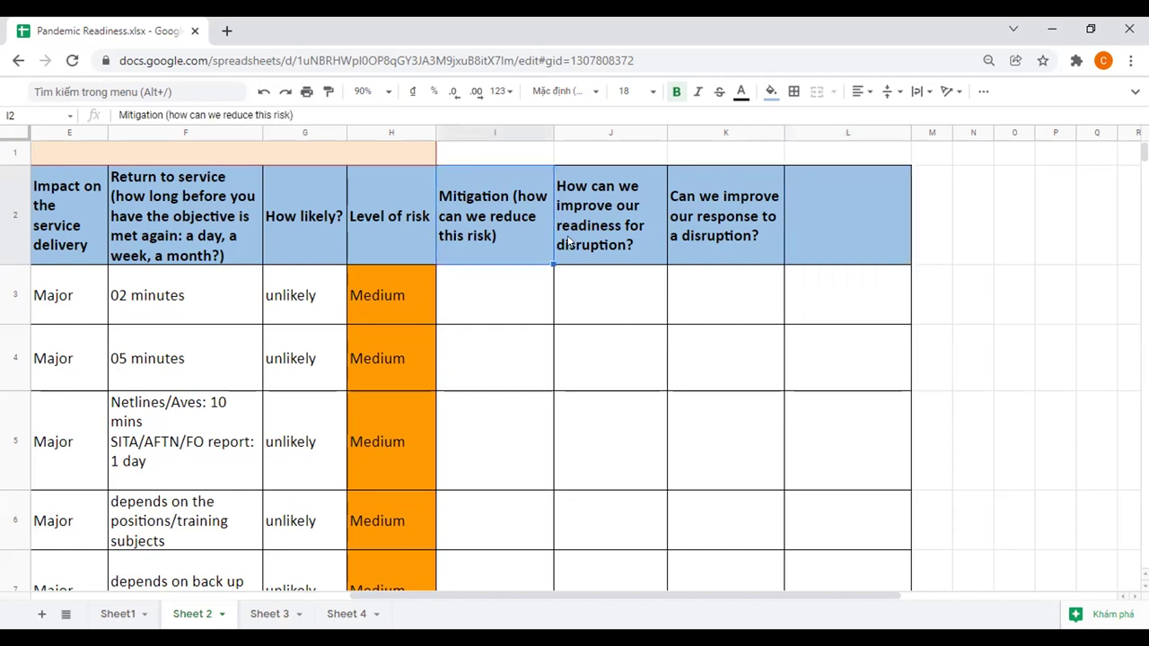
pyautogui.click(633, 274)
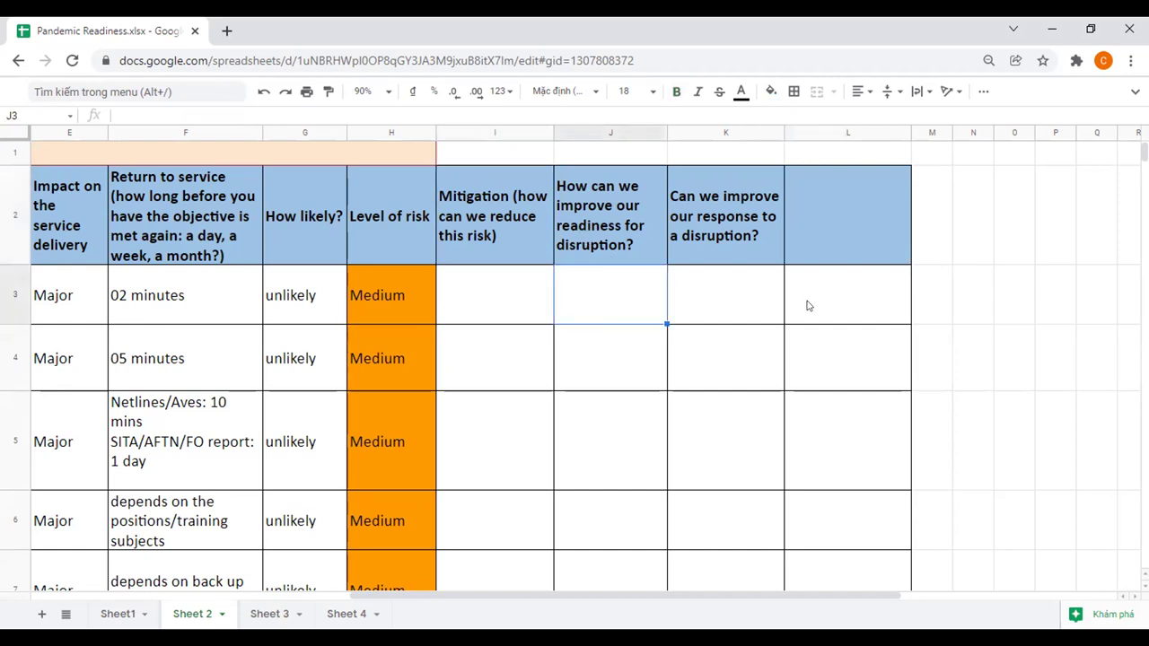
pyautogui.click(716, 284)
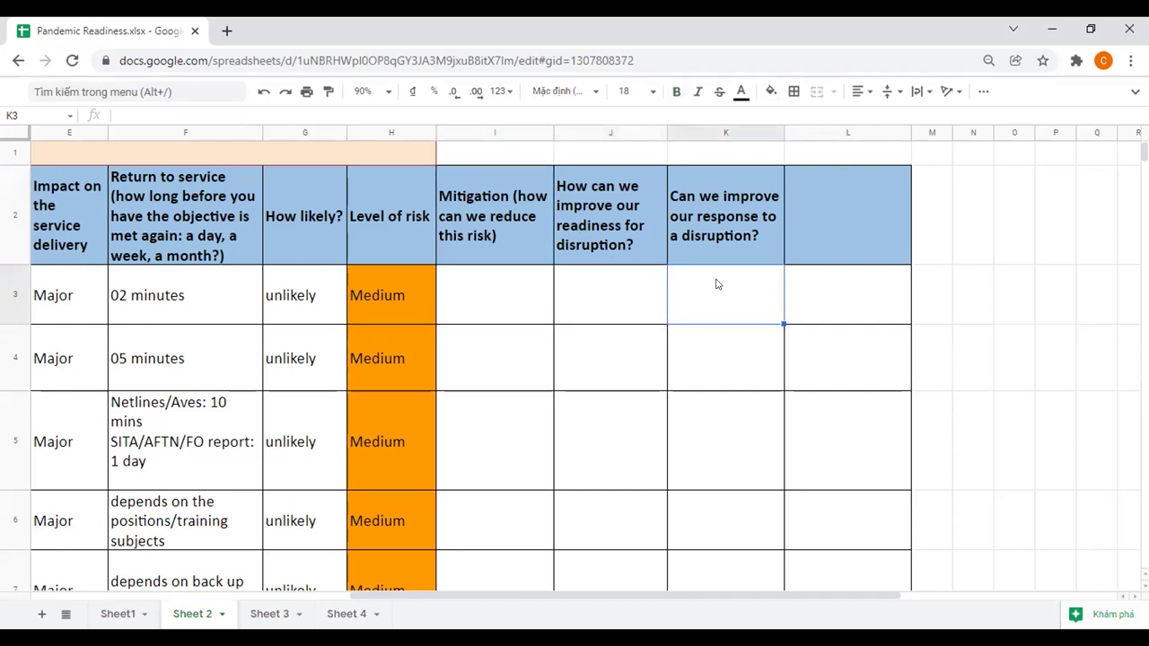
pyautogui.click(800, 295)
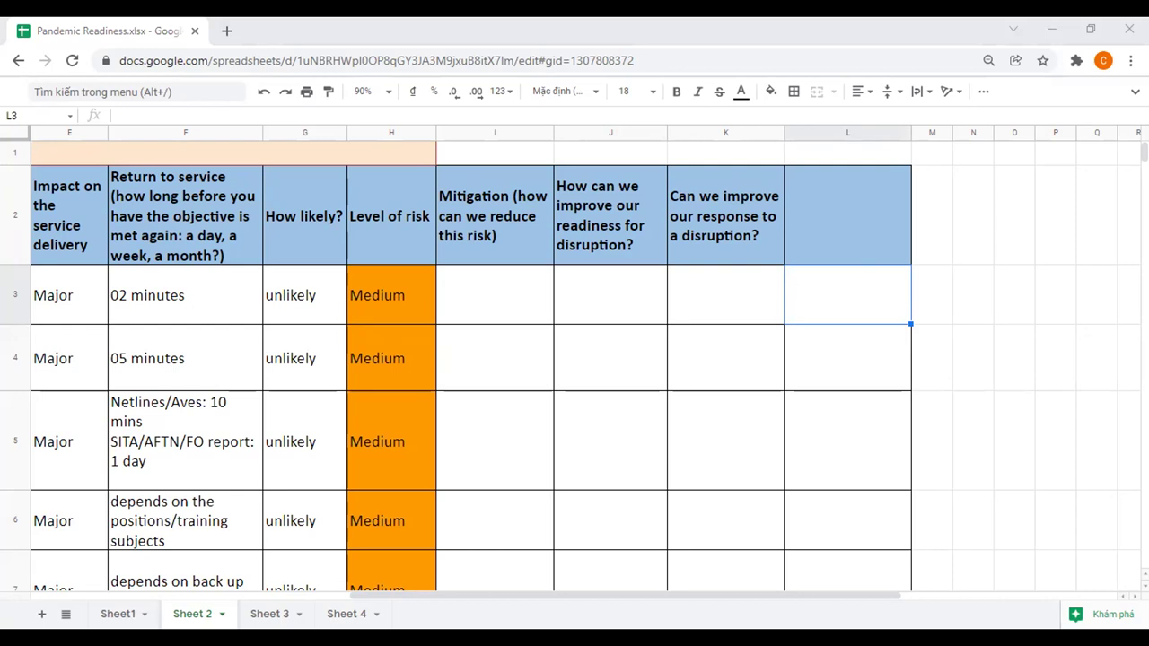
pyautogui.press('Right')
pyautogui.press('Right')
pyautogui.press('Right')
pyautogui.press('Down')
pyautogui.press('Down')
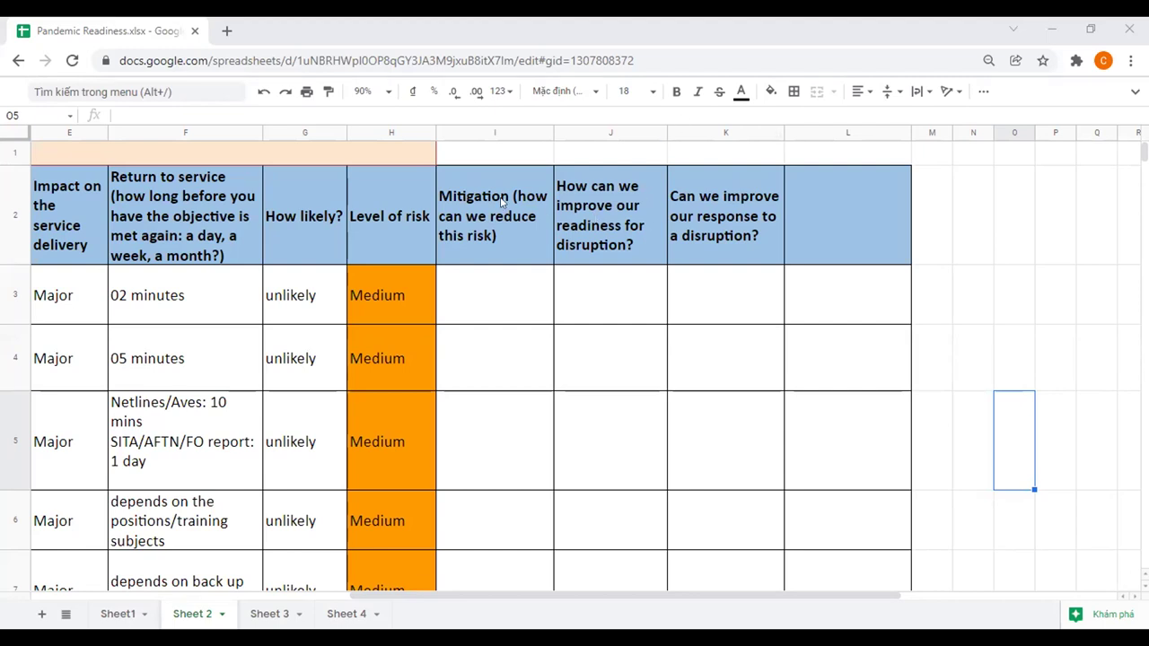
# Delete the empty formatted column L beside the response improvement column
pyautogui.moveTo(495, 134); pyautogui.dragTo(774, 144)
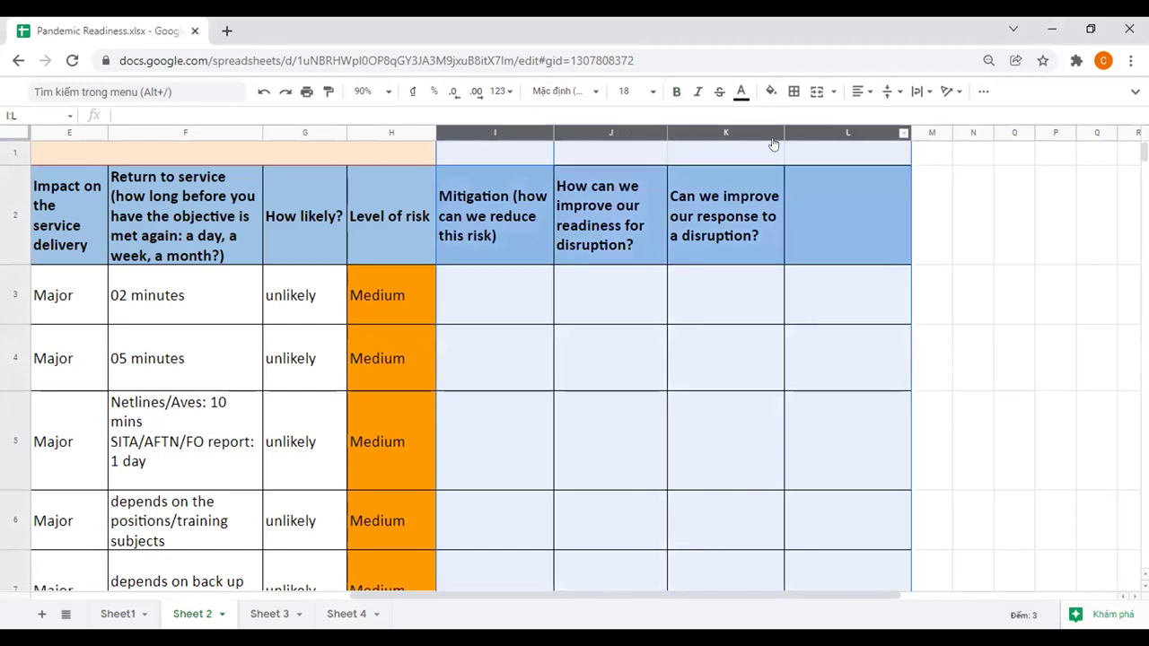
pyautogui.click(821, 170)
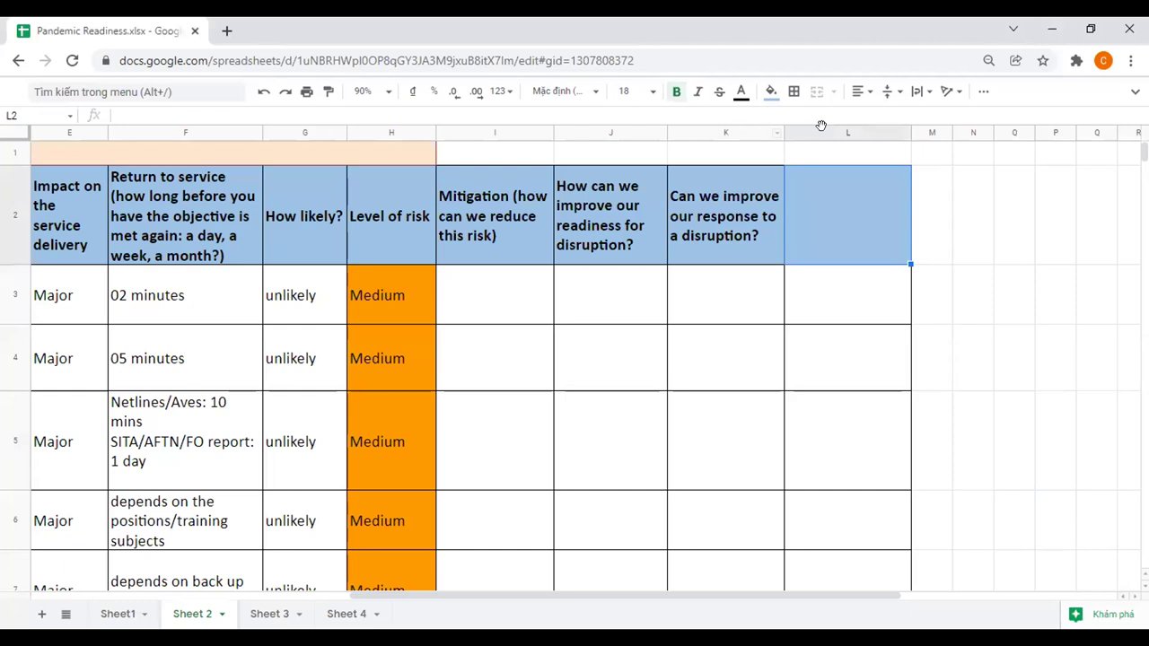
pyautogui.click(821, 128)
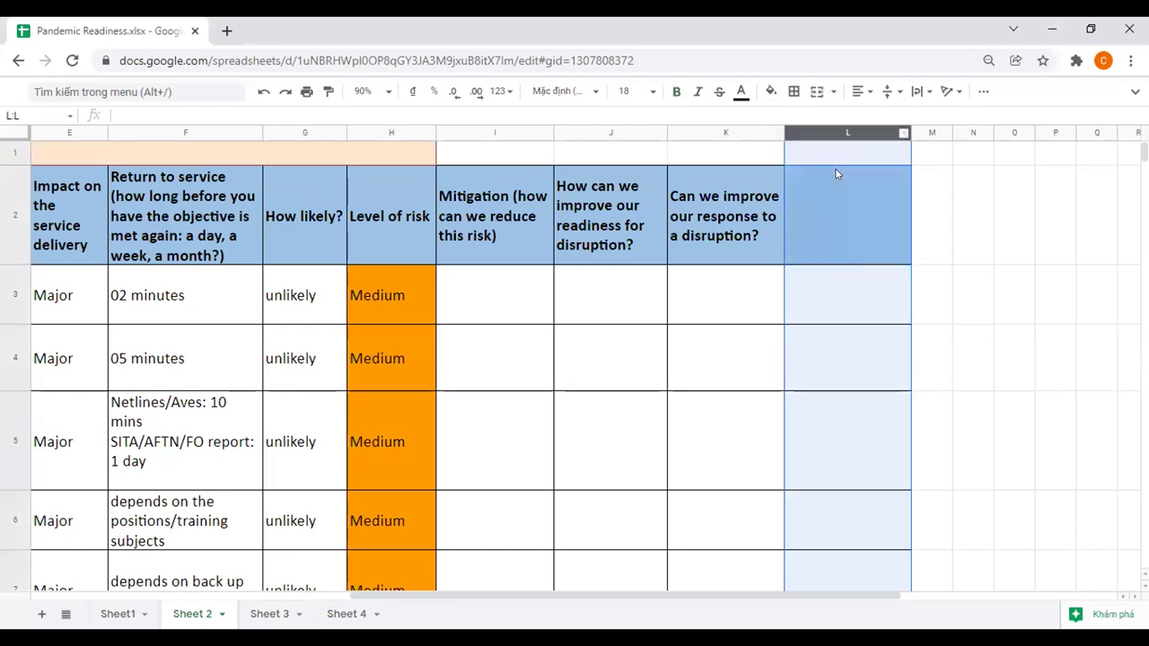
pyautogui.hotkey('ctrl', 'z')
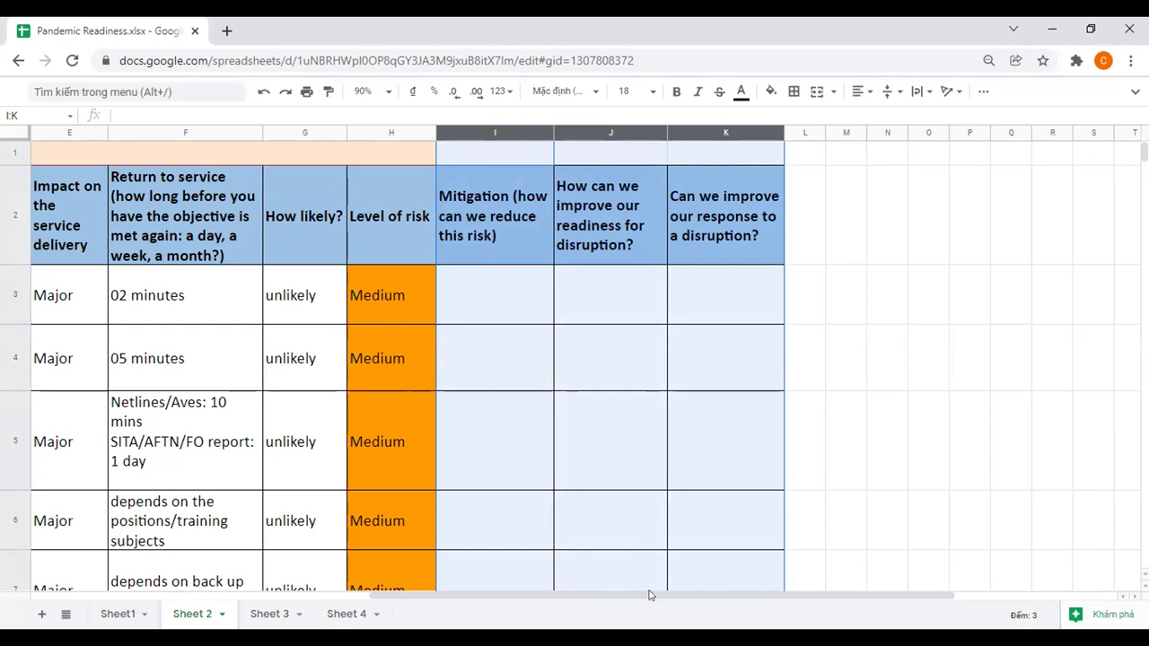
# Append "(ensure that our priority is clear)" to the "Can we improve our response to a disruption?" header in K2
pyautogui.moveTo(418, 588); pyautogui.dragTo(329, 582)
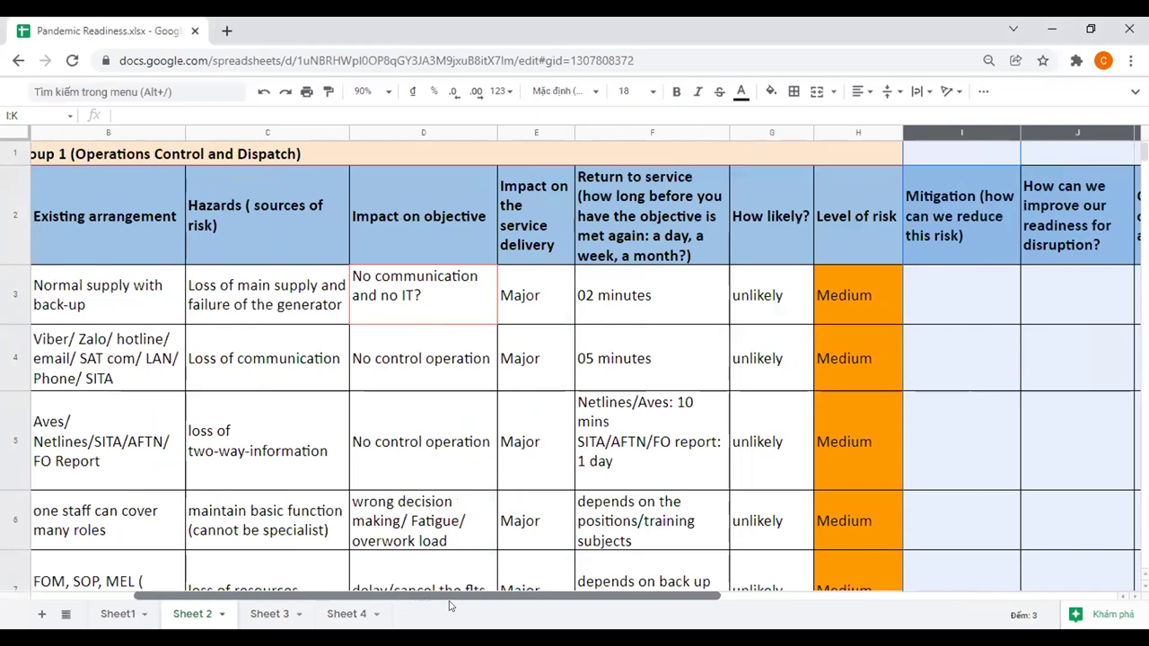
pyautogui.hscroll(-2, 458, 607)
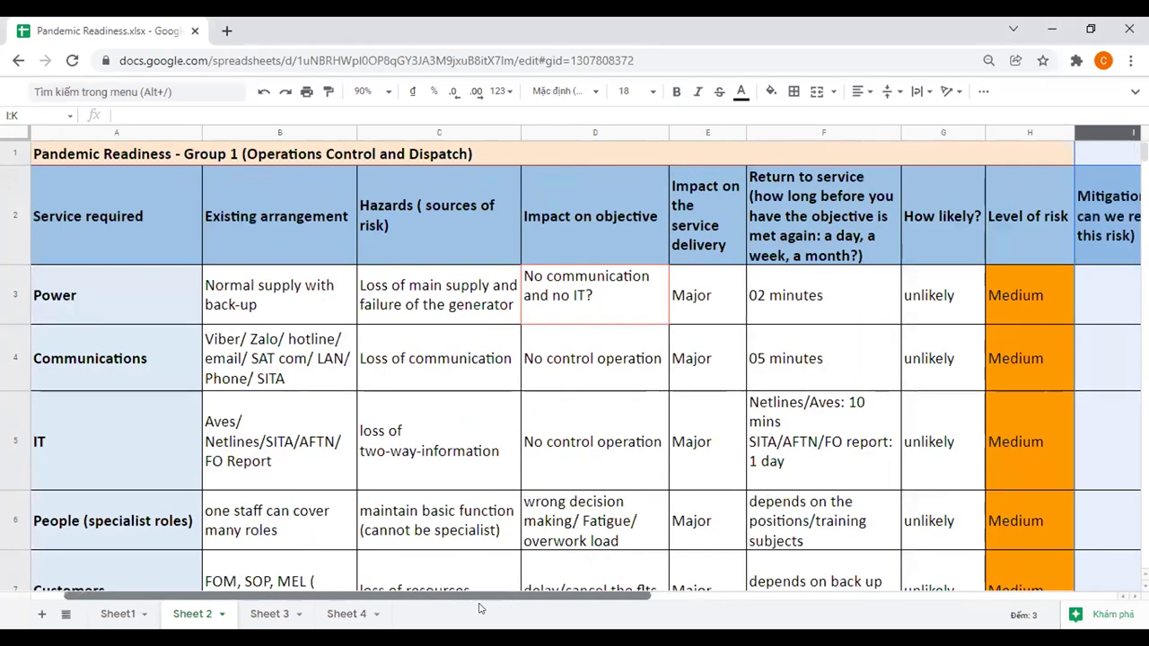
pyautogui.hscroll(3, 854, 352)
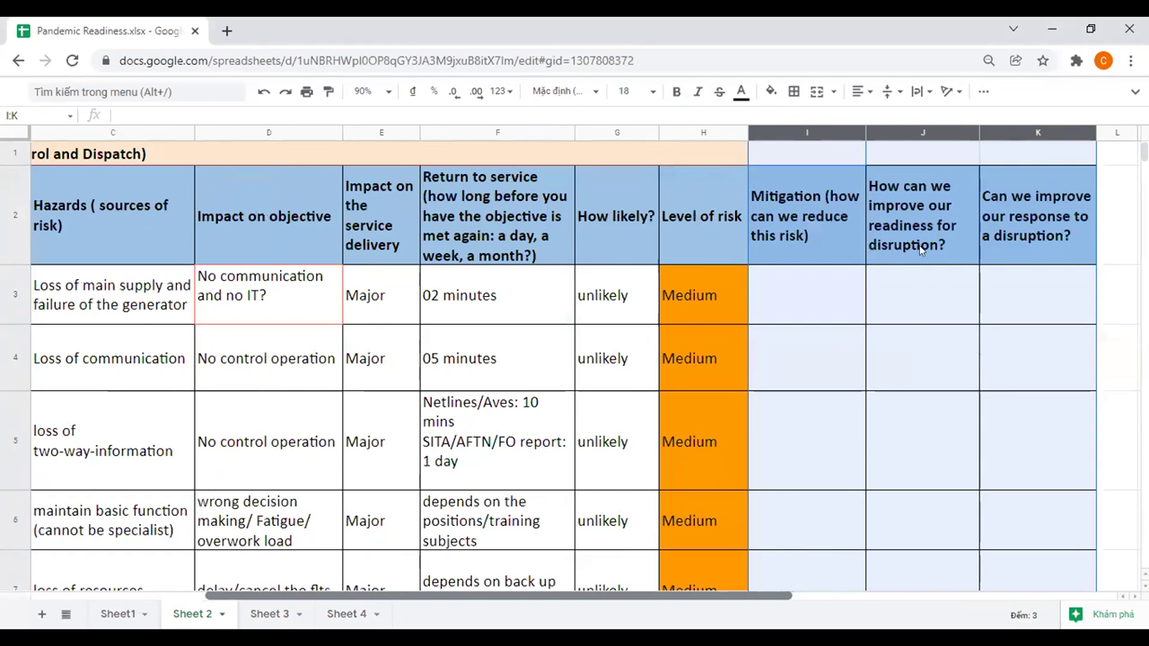
pyautogui.hscroll(2, 919, 250)
pyautogui.press('Down')
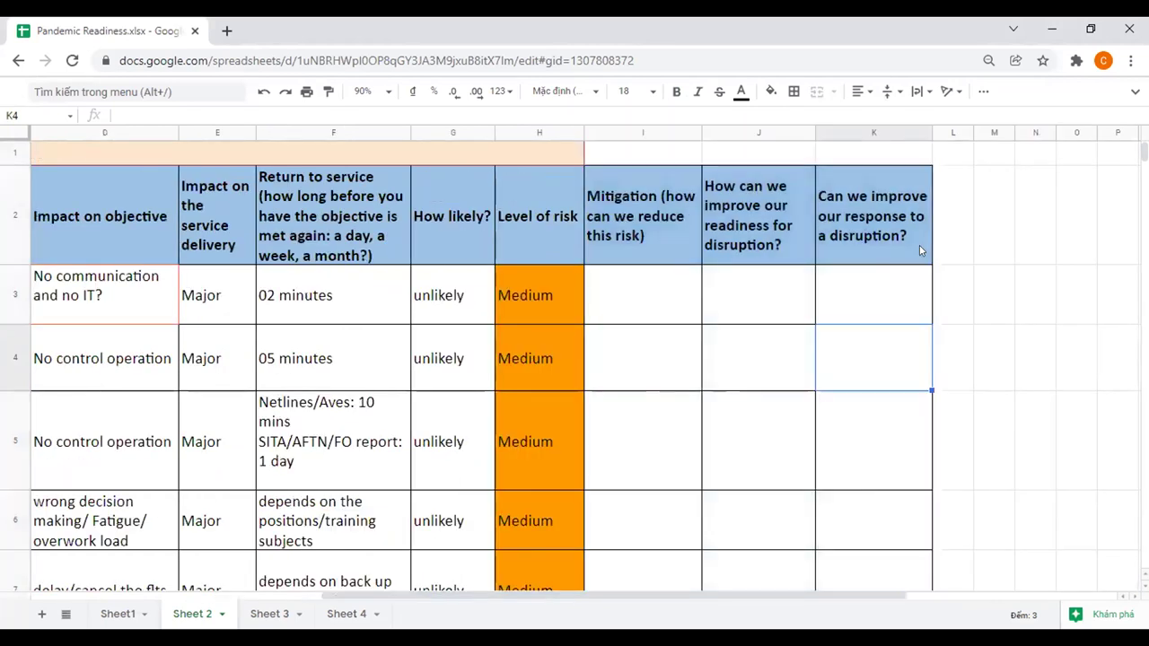
pyautogui.click(919, 245)
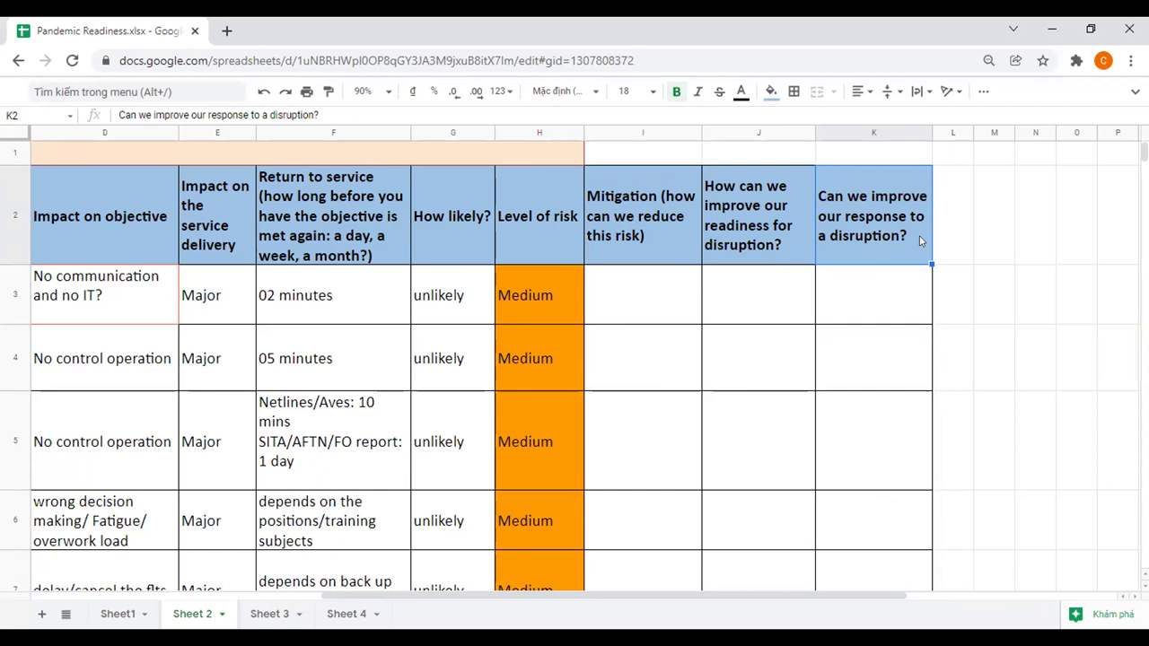
pyautogui.doubleClick(920, 240)
pyautogui.write('(ensure that our priority is clear)')
pyautogui.press('Return')
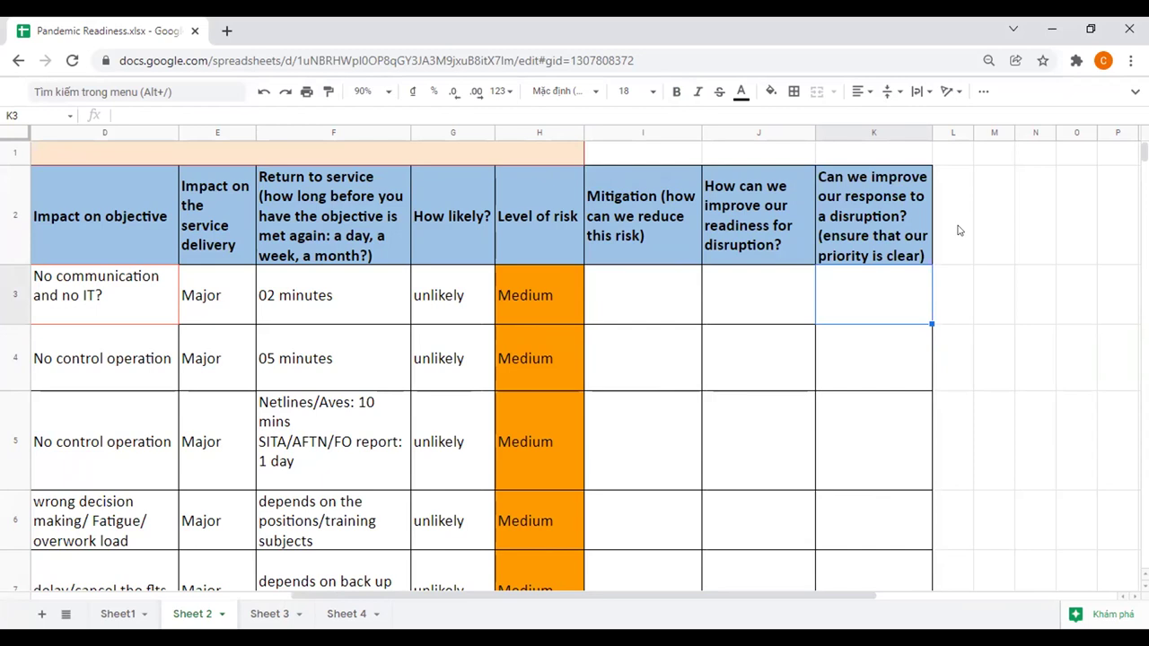
pyautogui.click(959, 231)
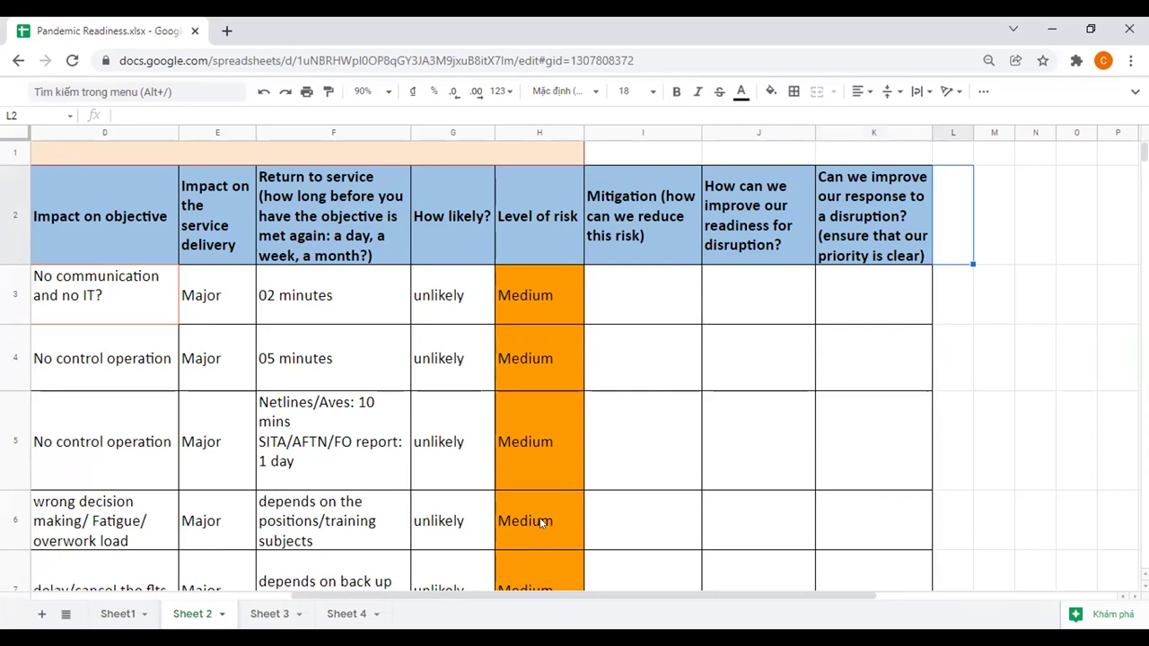
pyautogui.moveTo(322, 595); pyautogui.dragTo(464, 618)
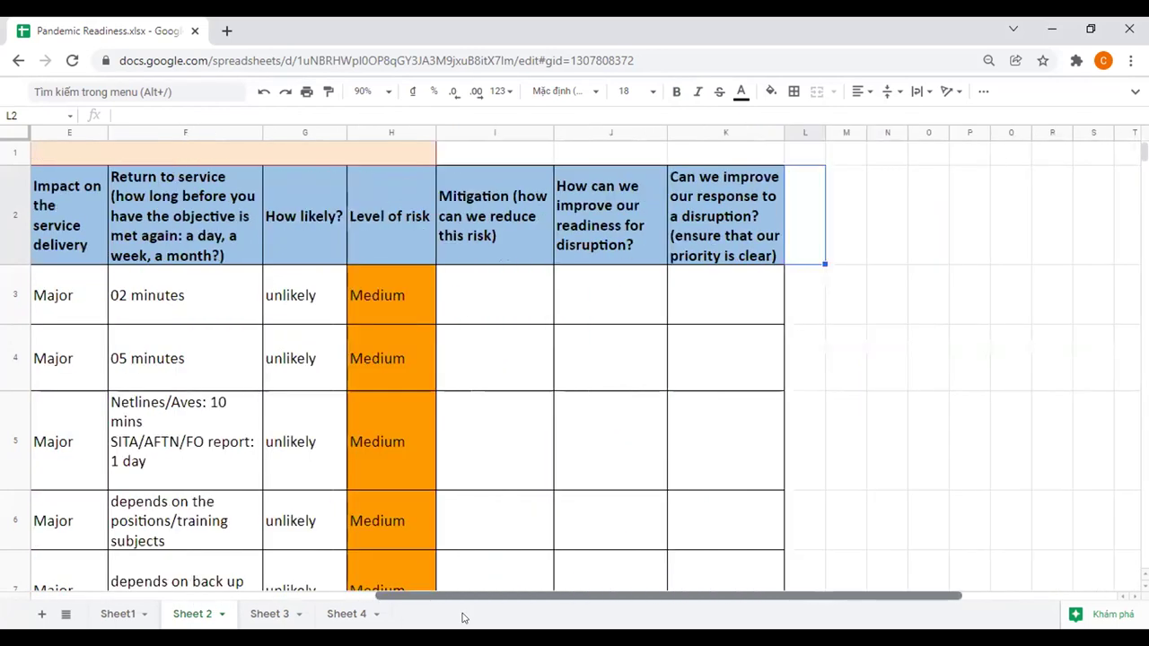